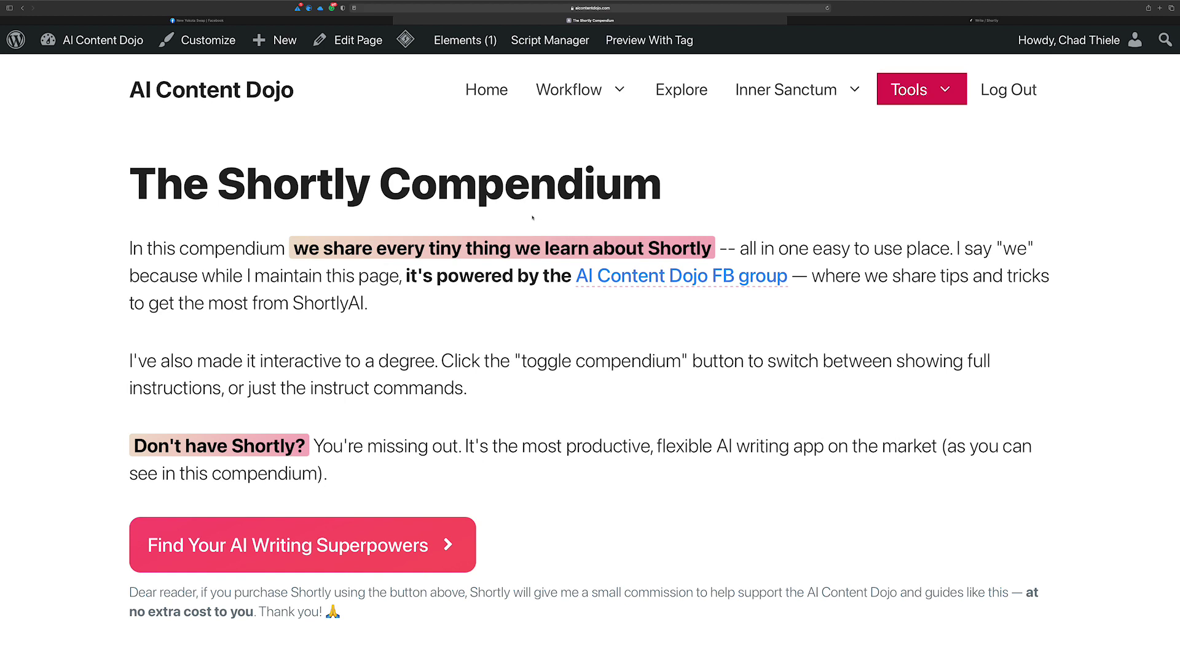
Browse the Shortly Compendium's sections from Tone & Voice through Baby Names, including the table of contents
{"action": "scroll", "coordinate": [533, 218], "scroll_direction": "down", "scroll_amount": 6}
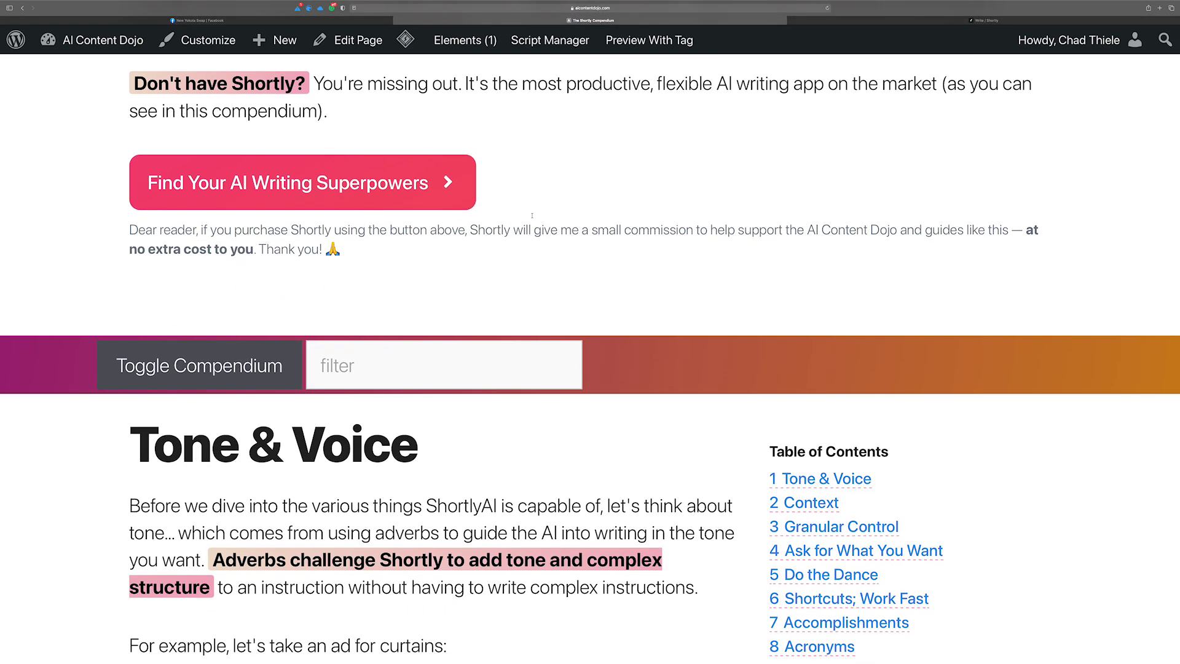
{"action": "left_click", "coordinate": [373, 352]}
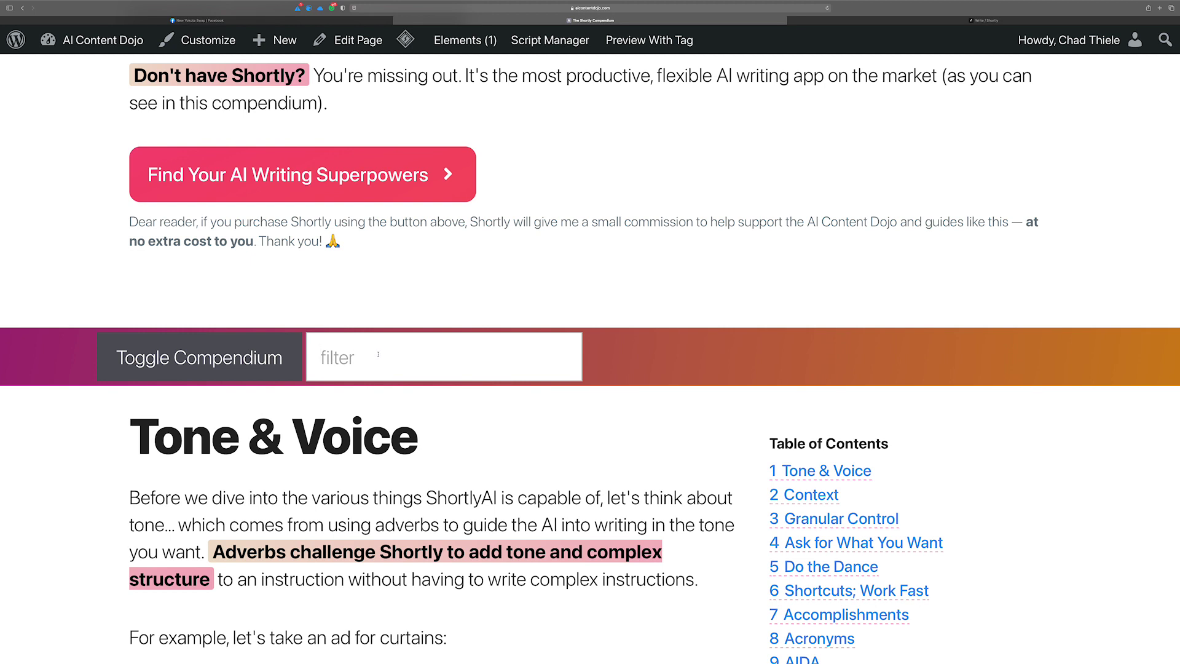
{"action": "scroll", "coordinate": [378, 354], "scroll_direction": "down", "scroll_amount": 5}
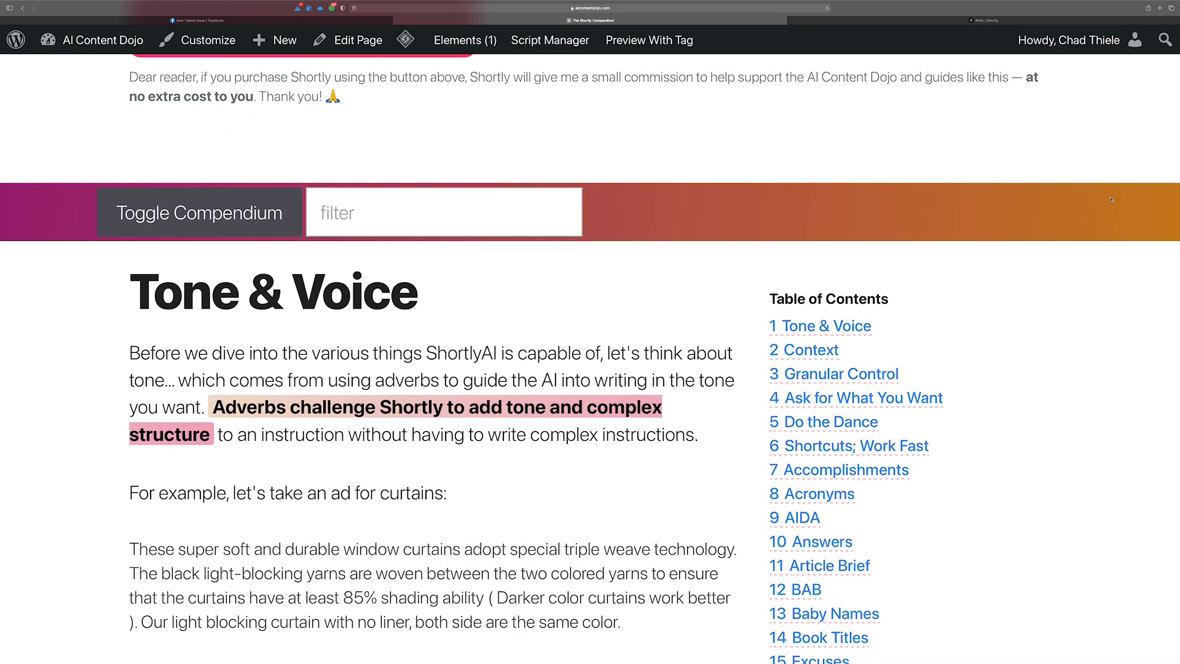
{"action": "scroll", "coordinate": [680, 275], "scroll_direction": "down", "scroll_amount": 12}
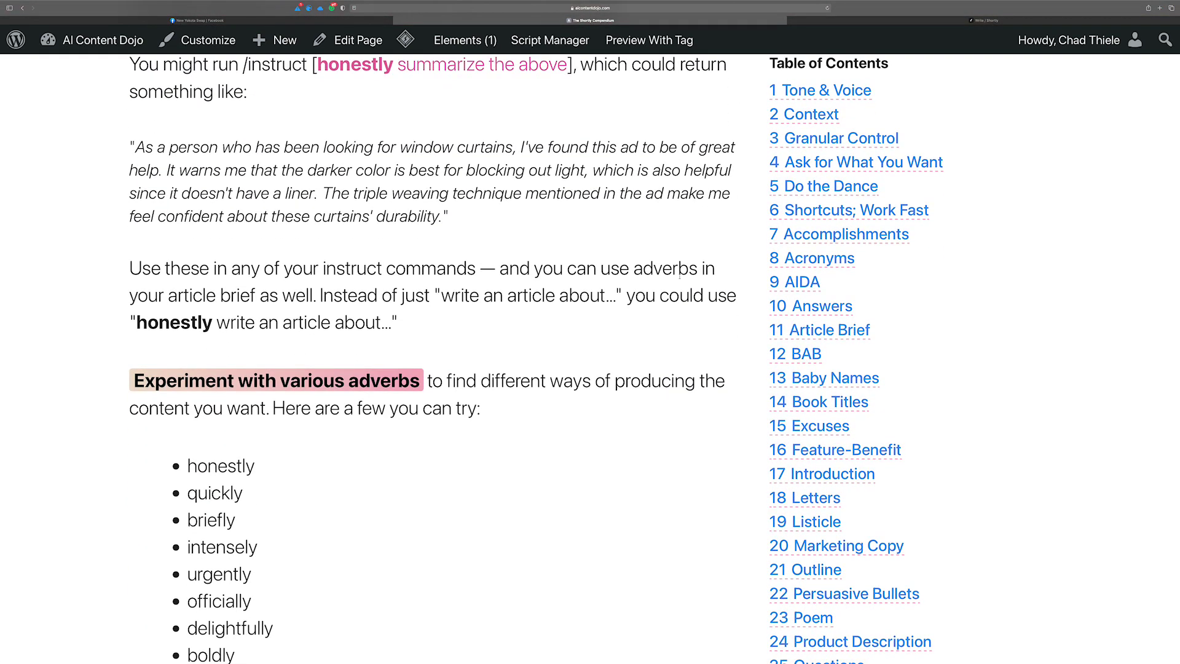
{"action": "key", "text": "super+0"}
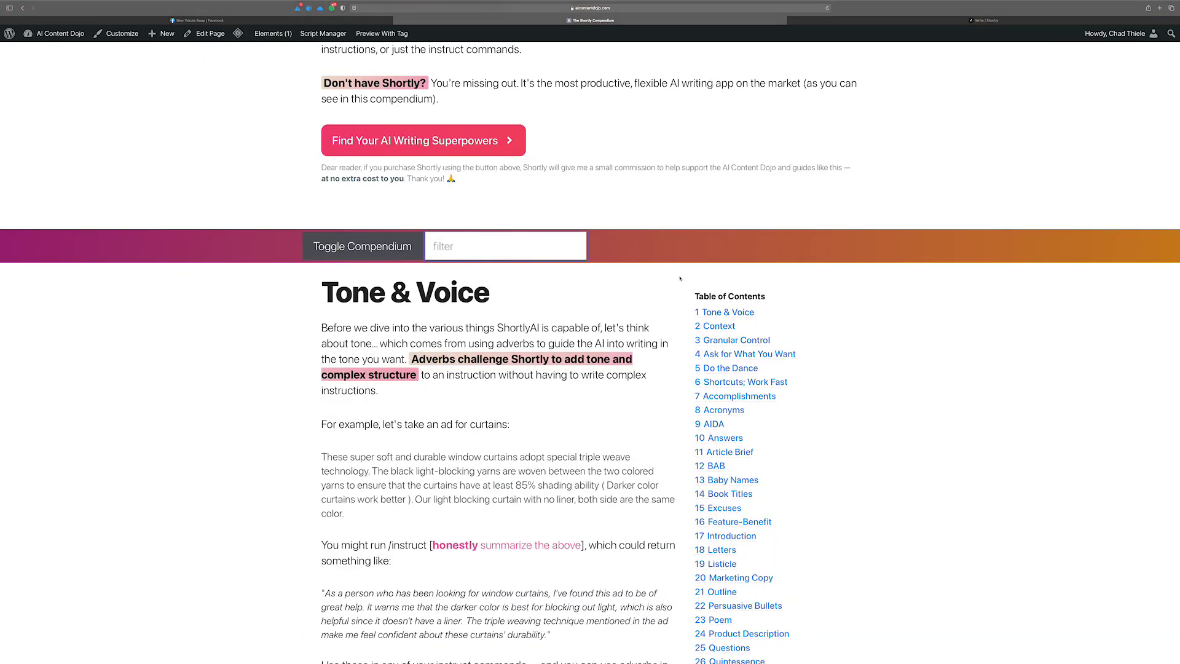
{"action": "key", "text": "super+minus"}
{"action": "scroll", "coordinate": [791, 299], "scroll_direction": "down", "scroll_amount": 9}
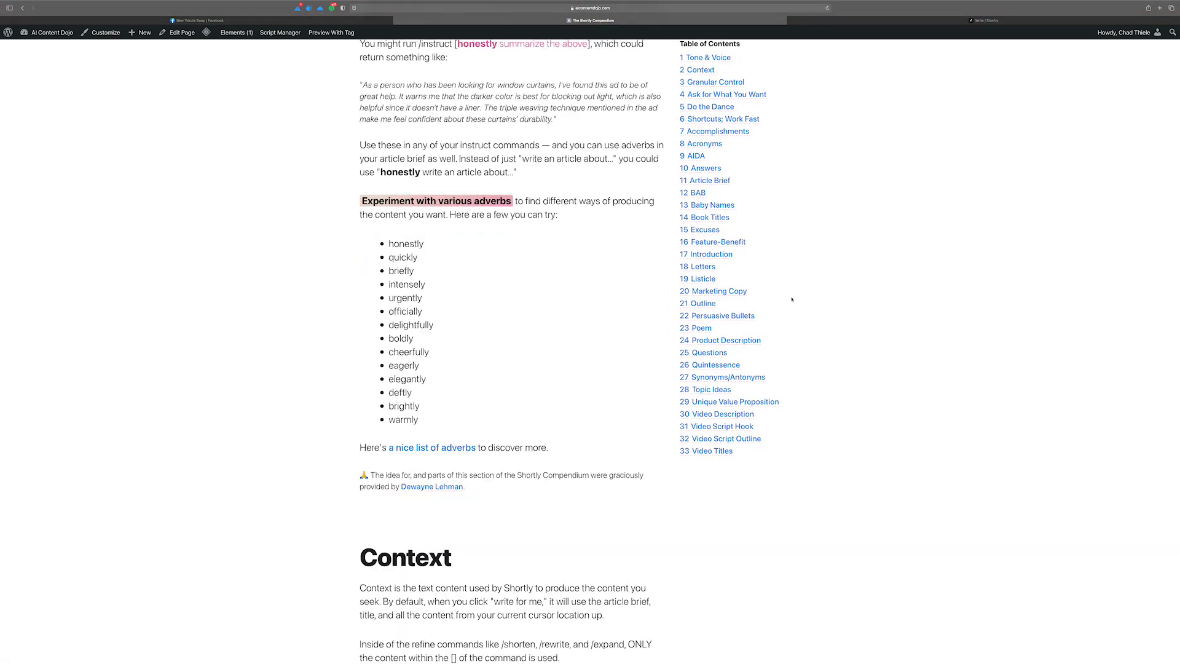
{"action": "scroll", "coordinate": [792, 299], "scroll_direction": "down", "scroll_amount": 20}
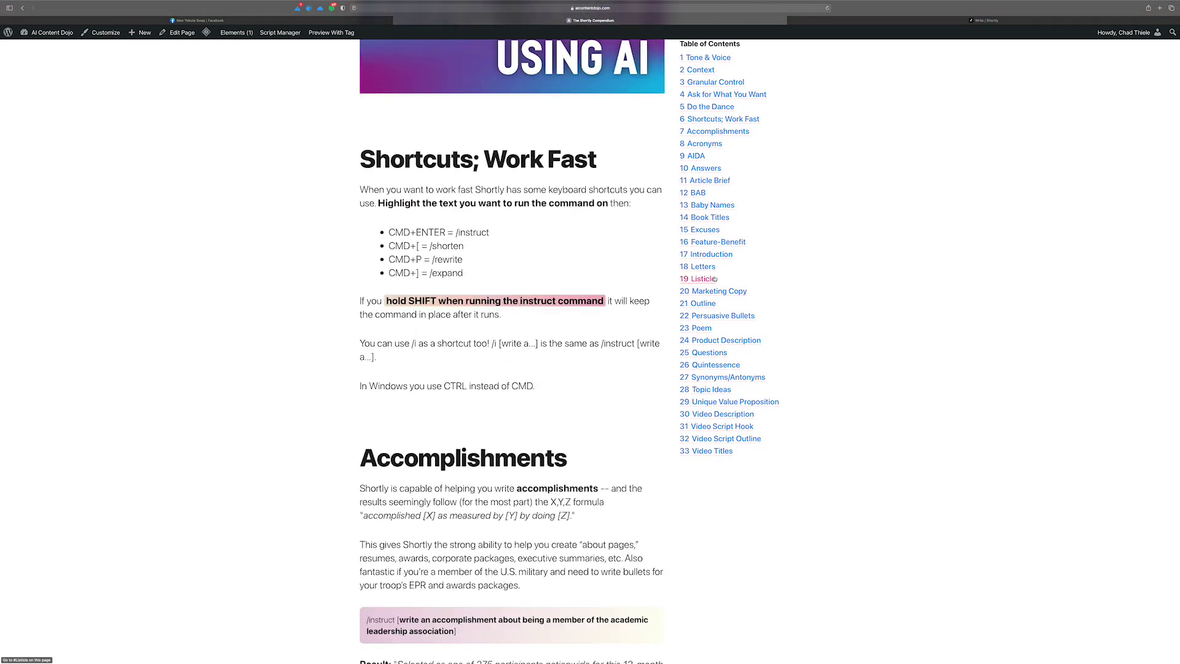
{"action": "scroll", "coordinate": [715, 279], "scroll_direction": "down", "scroll_amount": 20}
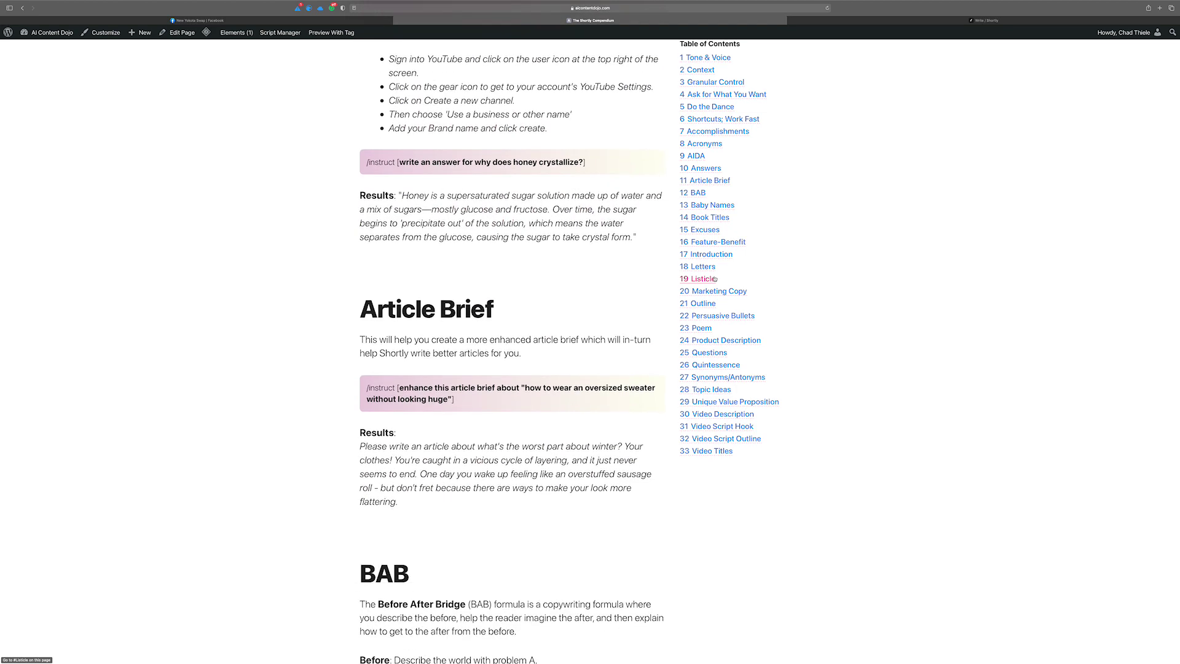
{"action": "scroll", "coordinate": [715, 279], "scroll_direction": "down", "scroll_amount": 5}
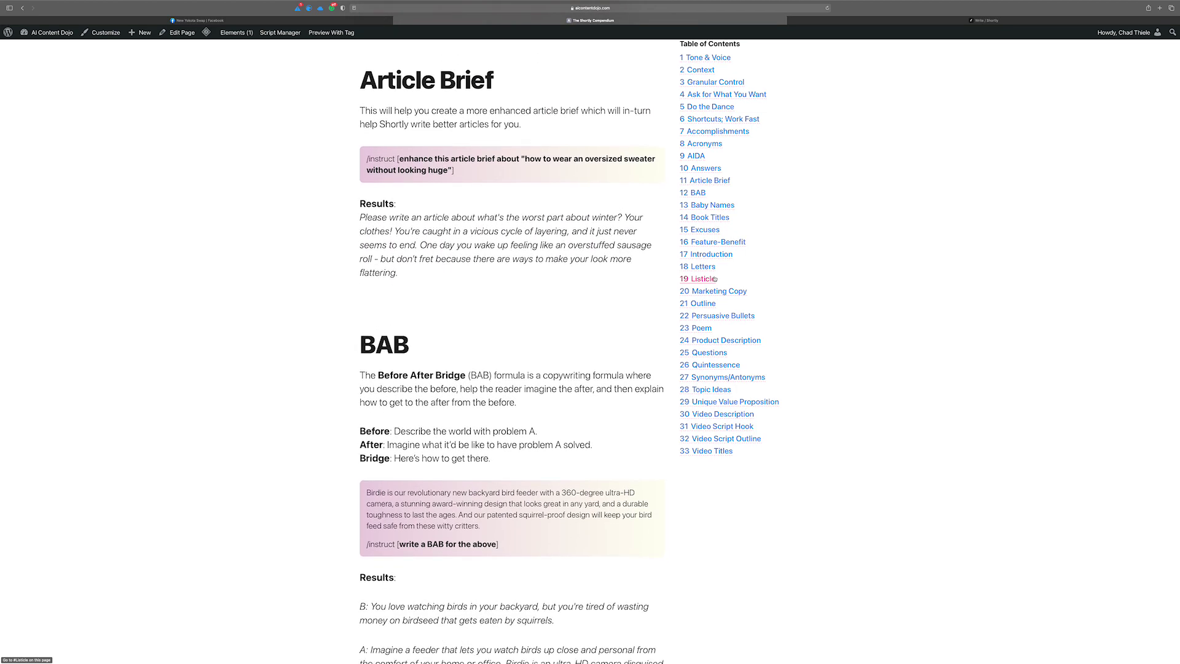
{"action": "scroll", "coordinate": [715, 279], "scroll_direction": "down", "scroll_amount": 10}
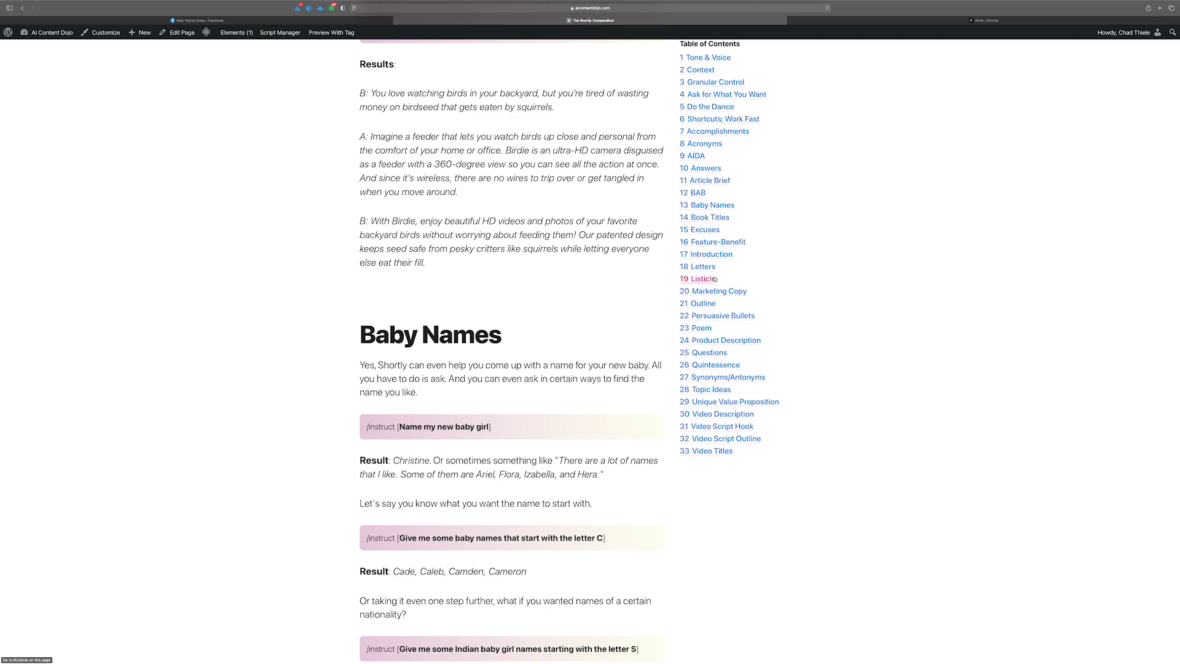
{"action": "scroll", "coordinate": [715, 279], "scroll_direction": "up", "scroll_amount": 20}
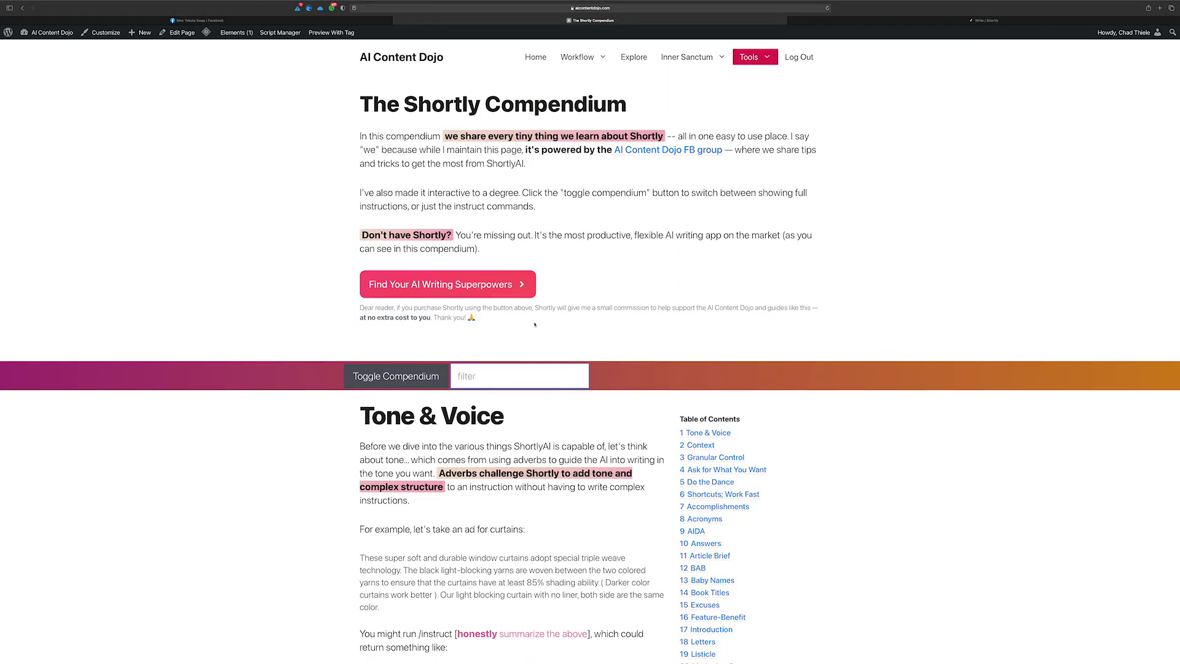
Enlarge the page text and filter the compendium by "qui"
{"action": "key", "text": "super+equal"}
{"action": "key", "text": "super+equal"}
{"action": "key", "text": "super+equal"}
{"action": "key", "text": "super+equal"}
{"action": "key", "text": "super+equal"}
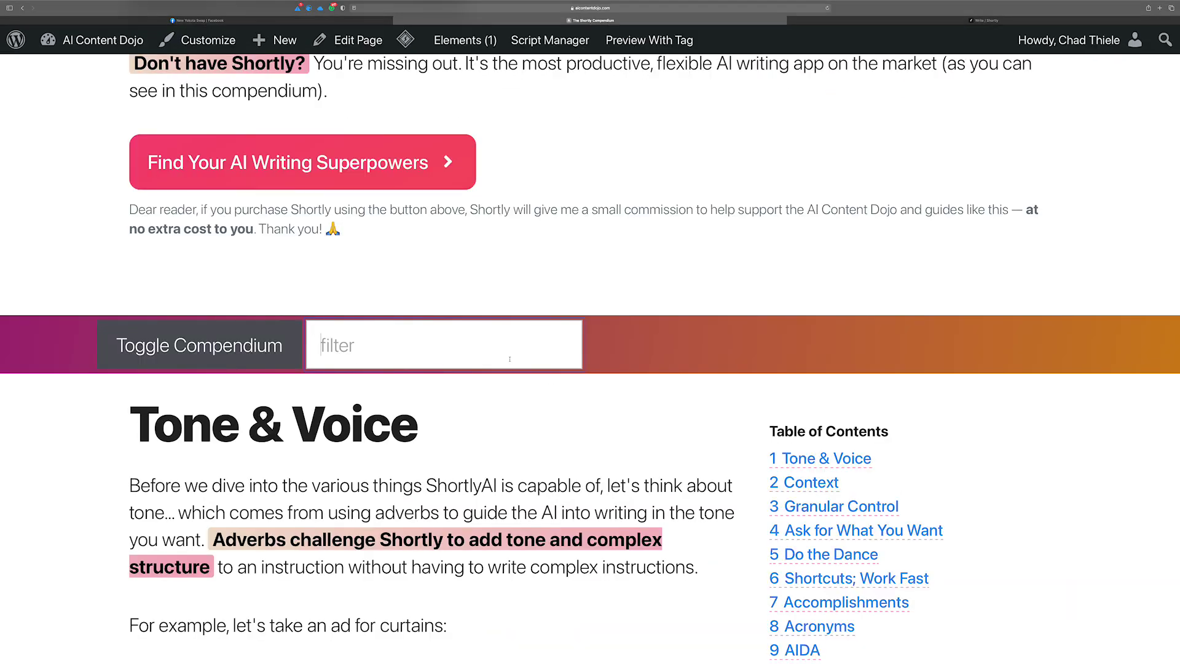
{"action": "type", "text": "qui"}
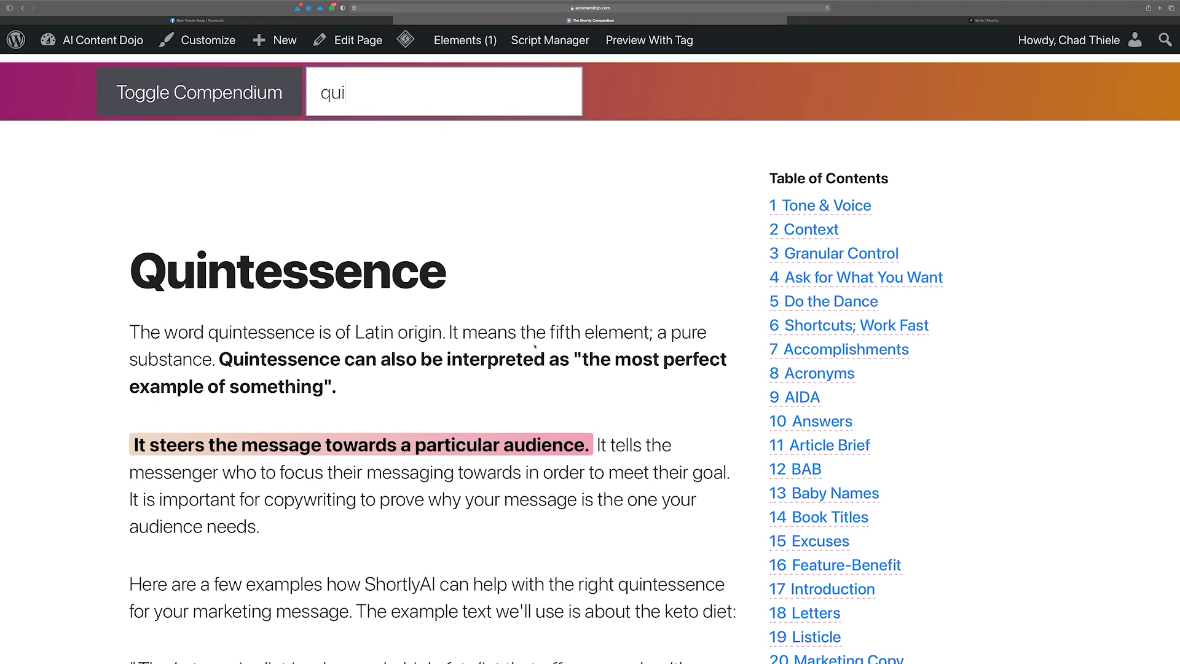
Read the Quintessence section's definition, its keto diet sample text and the first example's instruct command
{"action": "scroll", "coordinate": [535, 346], "scroll_direction": "down", "scroll_amount": 3}
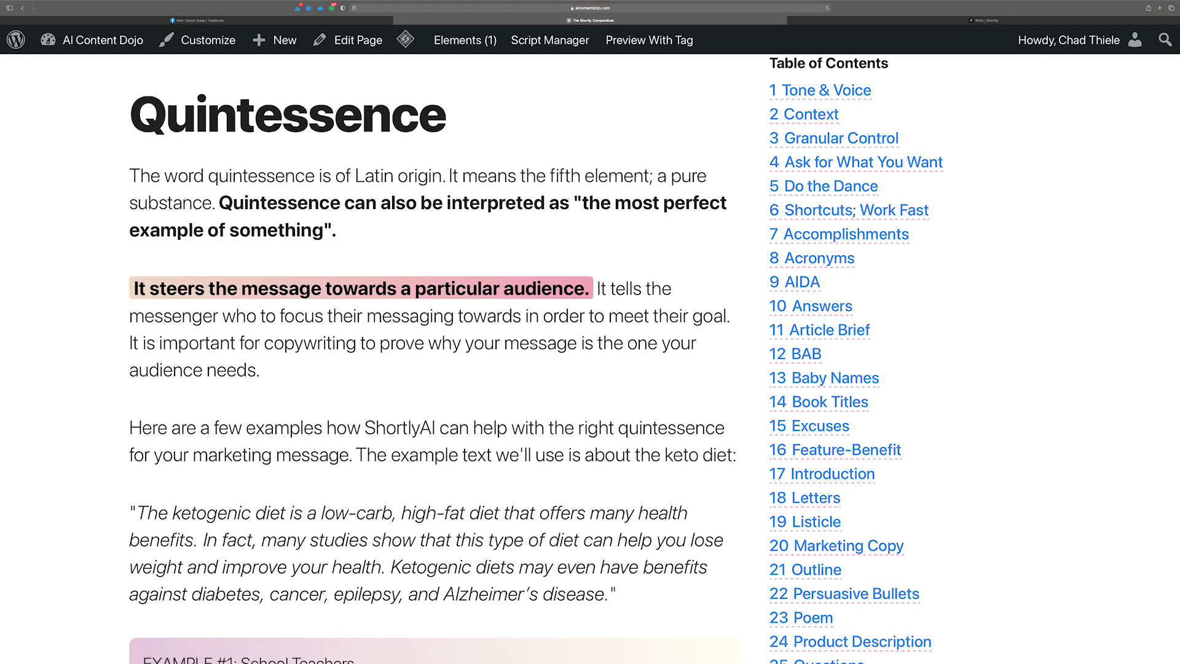
{"action": "scroll", "coordinate": [537, 350], "scroll_direction": "down", "scroll_amount": 1}
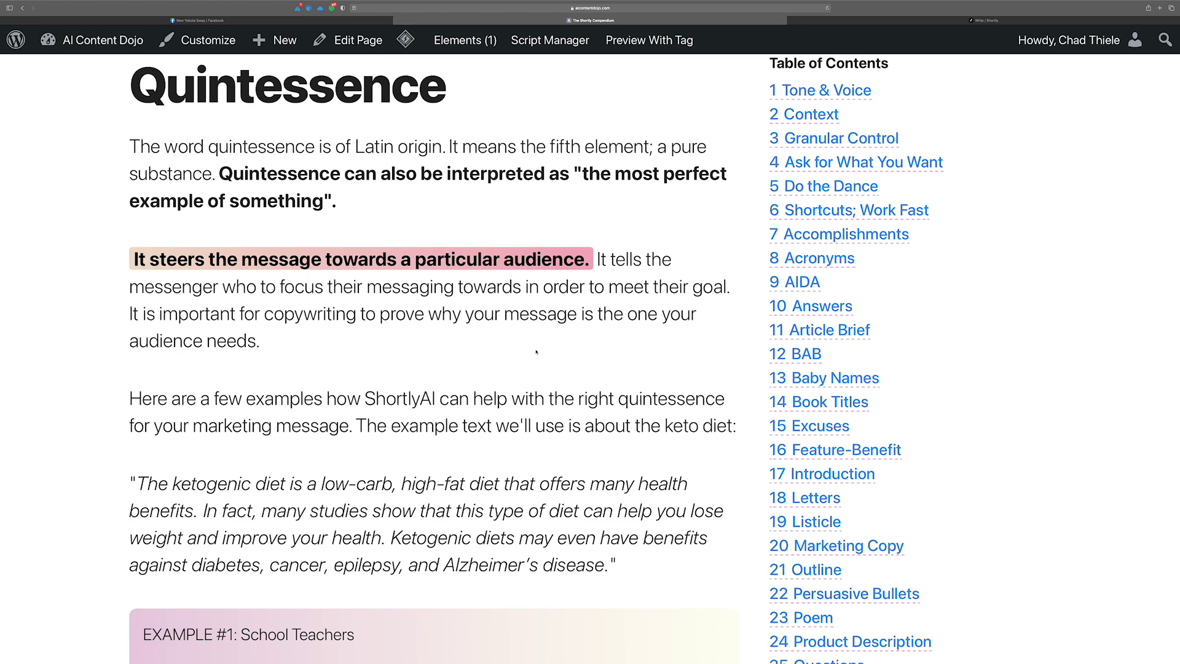
{"action": "scroll", "coordinate": [537, 351], "scroll_direction": "down", "scroll_amount": 2}
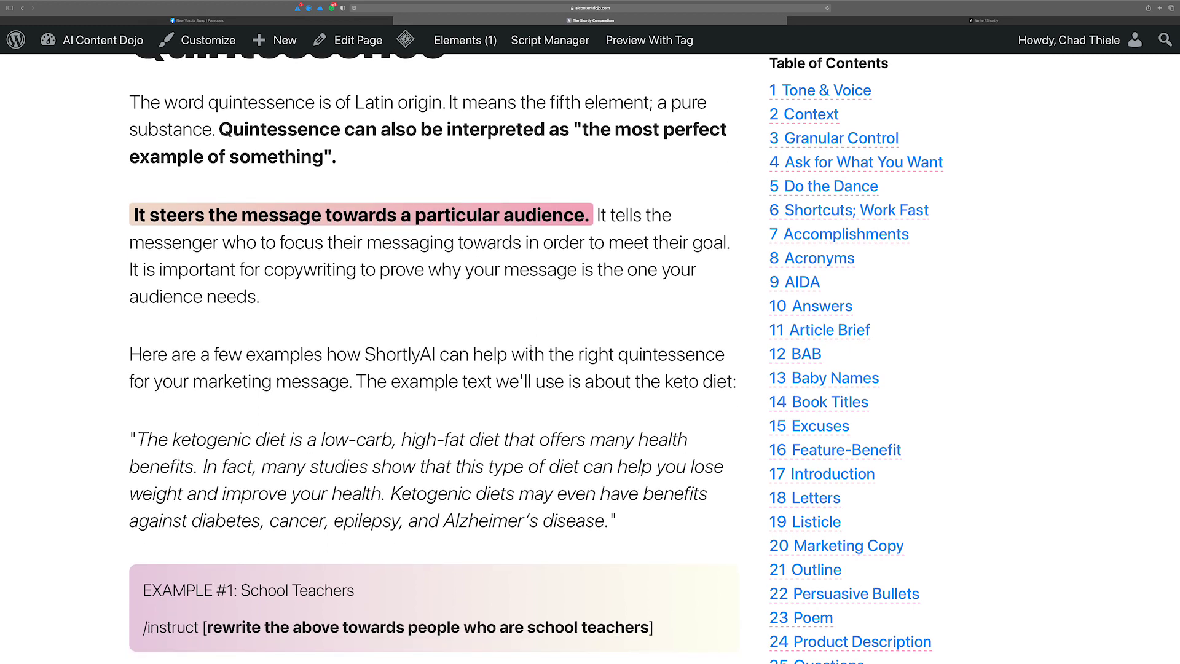
{"action": "scroll", "coordinate": [531, 349], "scroll_direction": "down", "scroll_amount": 5}
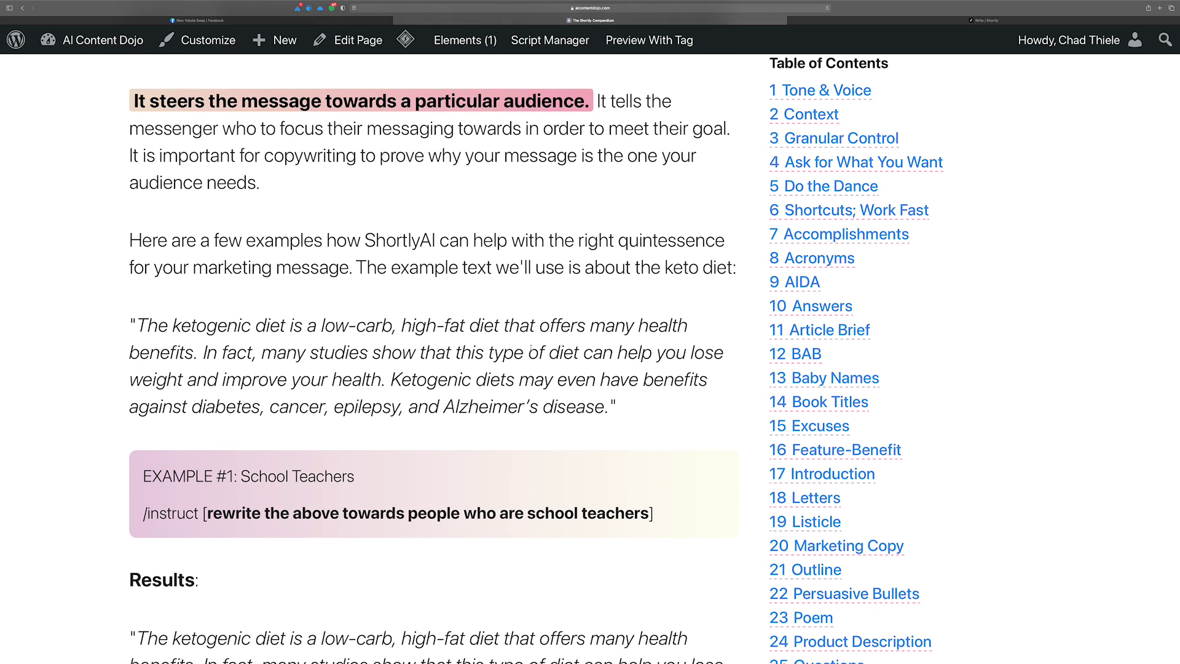
{"action": "scroll", "coordinate": [532, 349], "scroll_direction": "up", "scroll_amount": 3}
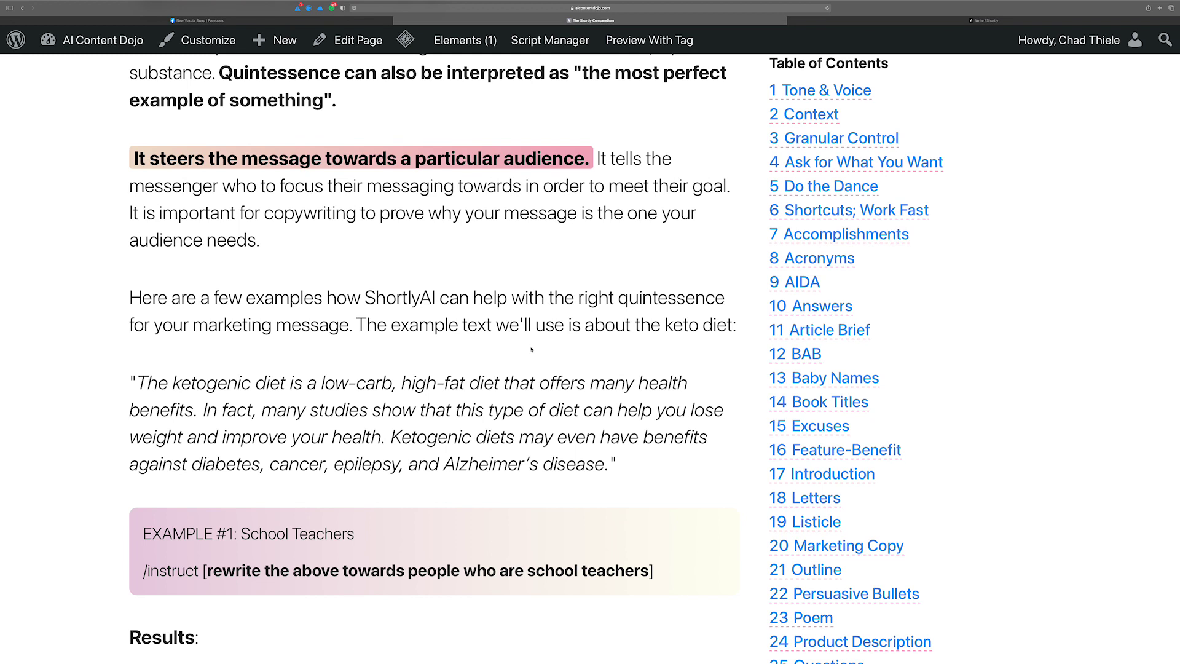
{"action": "scroll", "coordinate": [532, 350], "scroll_direction": "down", "scroll_amount": 4}
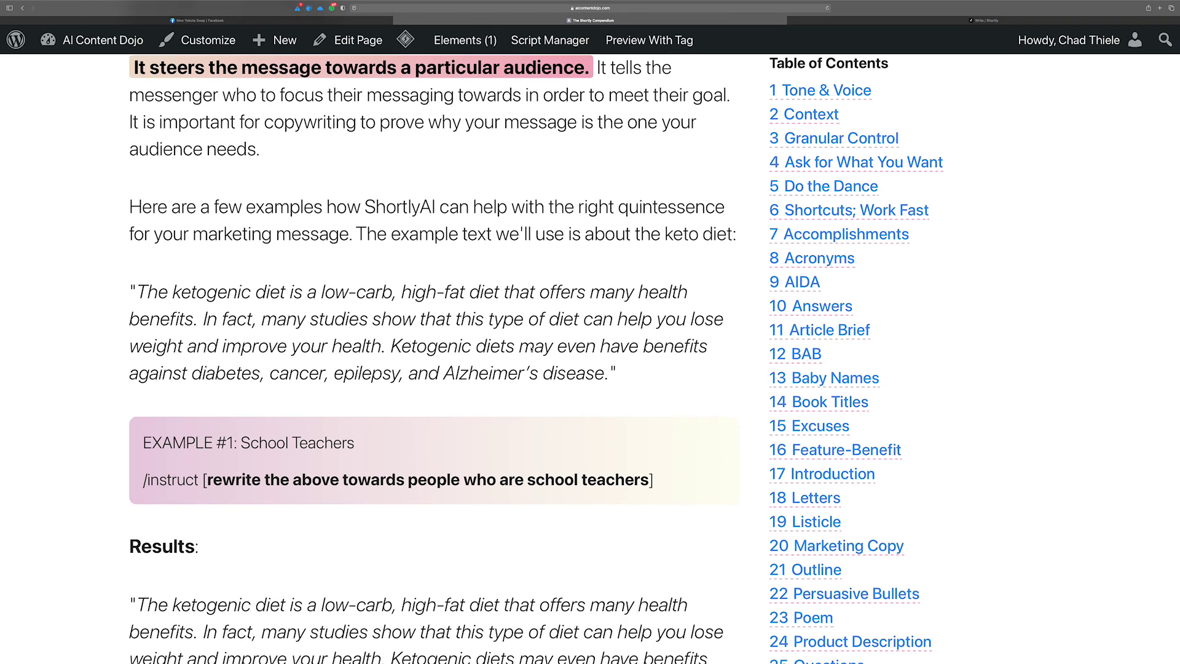
{"action": "scroll", "coordinate": [532, 349], "scroll_direction": "up", "scroll_amount": 2}
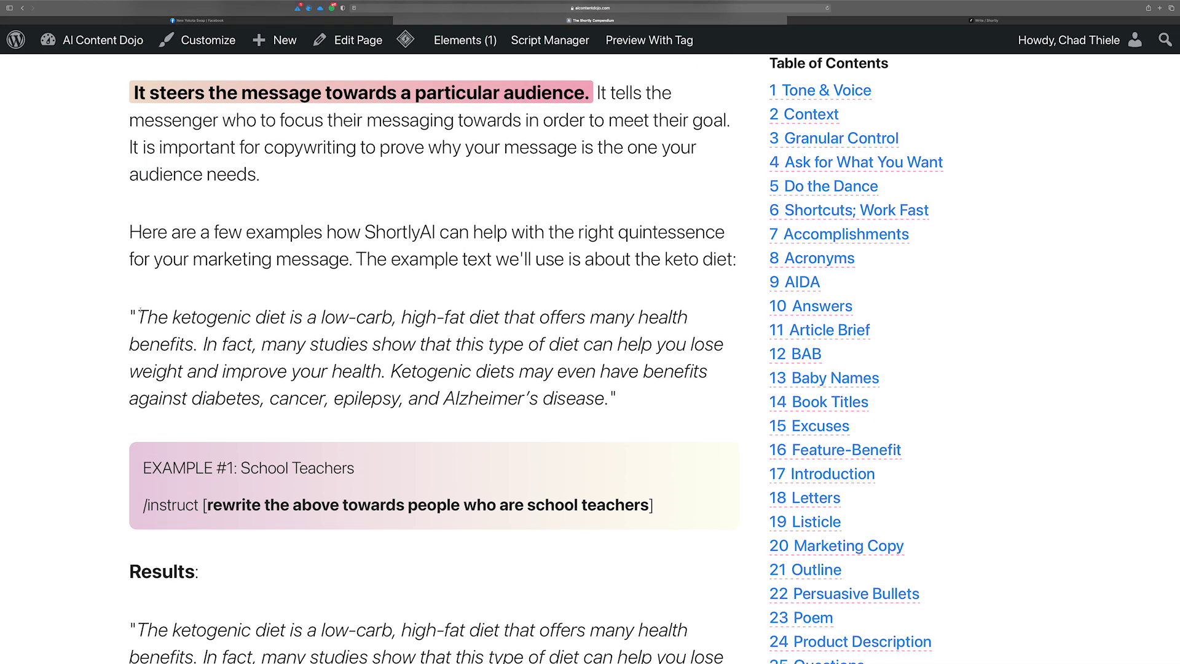
Highlight the original ketogenic diet sample paragraph and continue to the School Teachers results
{"action": "left_click_drag", "start_coordinate": [138, 316], "coordinate": [610, 400]}
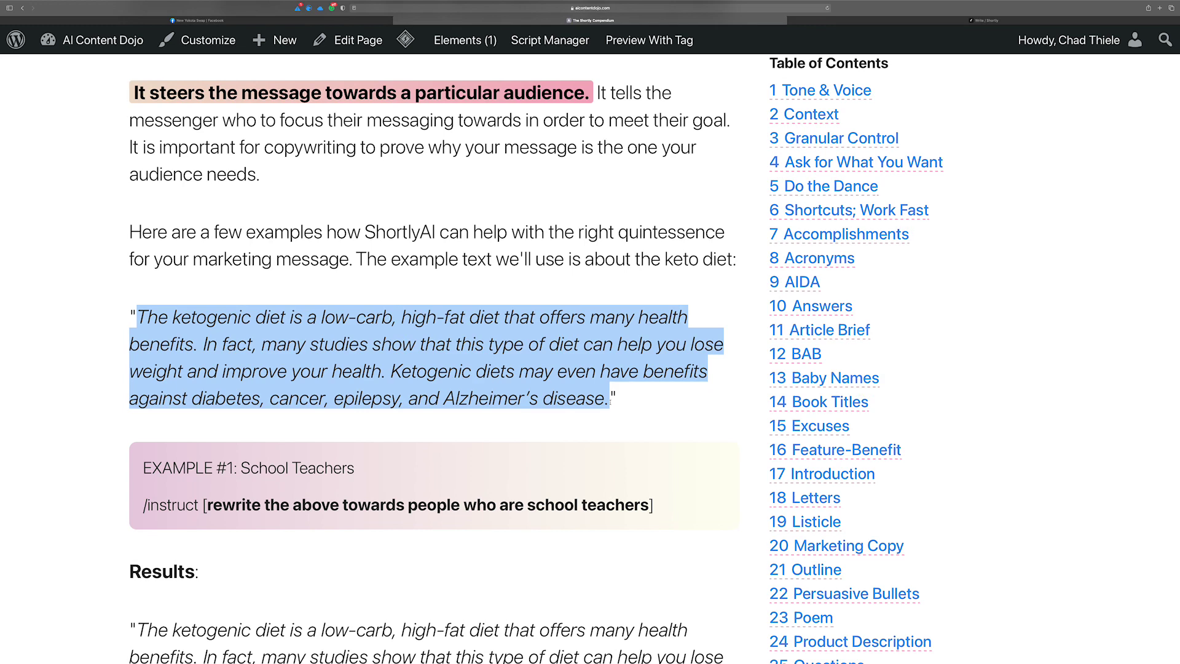
{"action": "scroll", "coordinate": [433, 357], "scroll_direction": "down", "scroll_amount": 1}
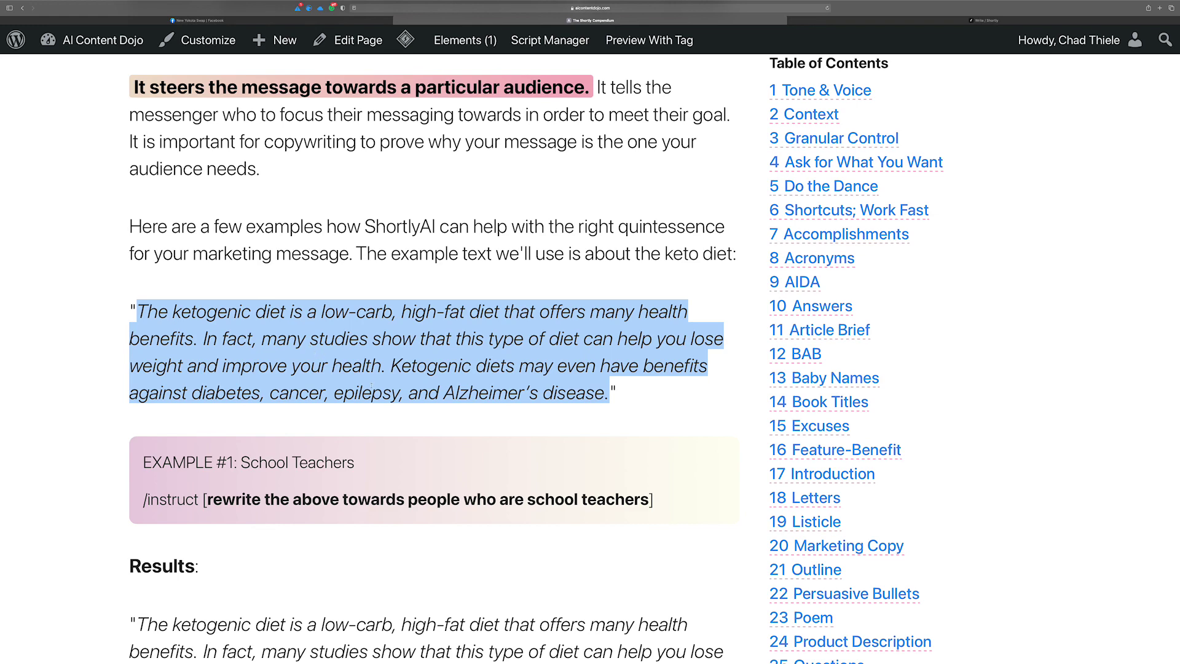
{"action": "scroll", "coordinate": [371, 386], "scroll_direction": "down", "scroll_amount": 3}
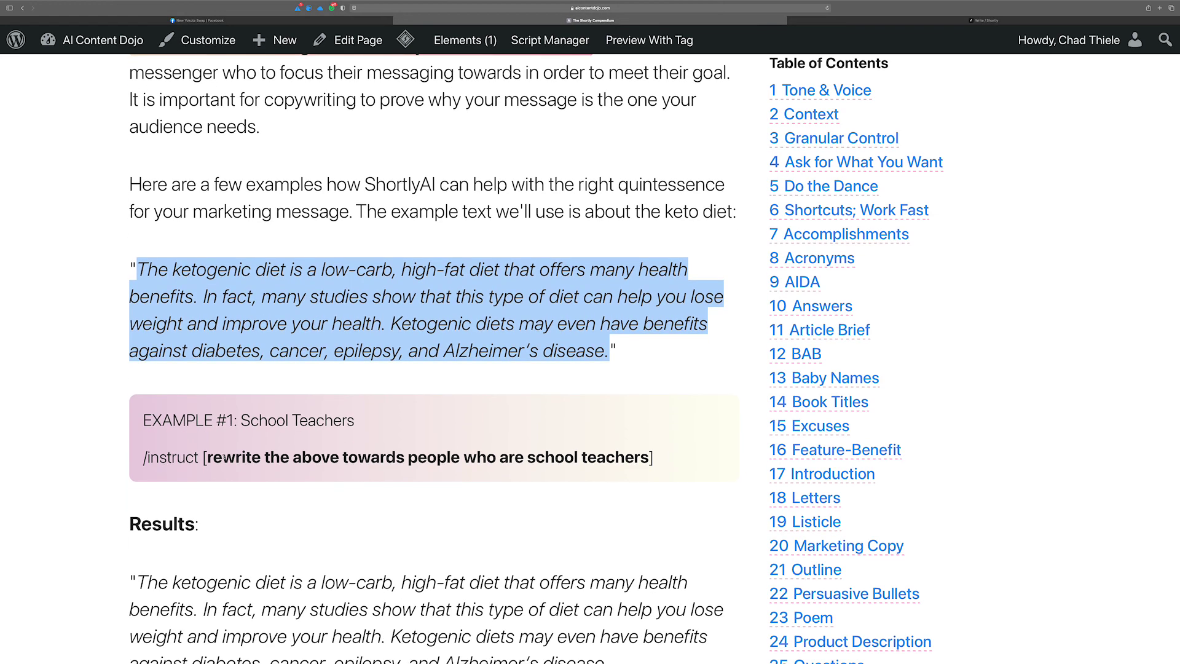
{"action": "scroll", "coordinate": [225, 458], "scroll_direction": "down", "scroll_amount": 5}
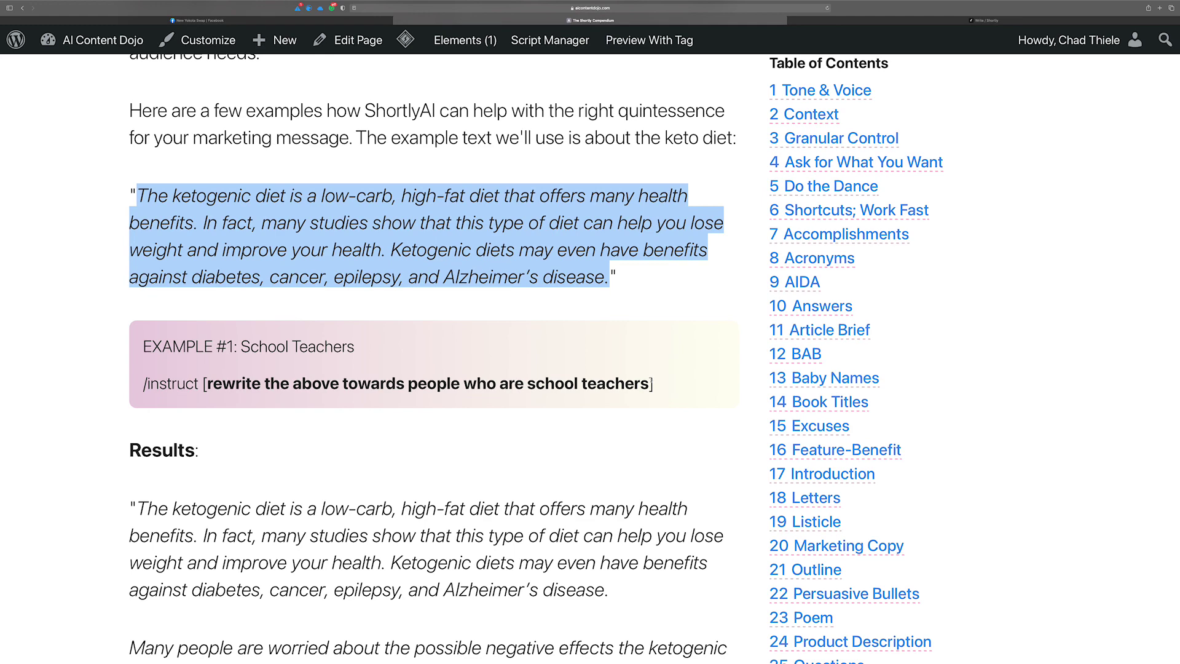
{"action": "scroll", "coordinate": [431, 357], "scroll_direction": "down", "scroll_amount": 5}
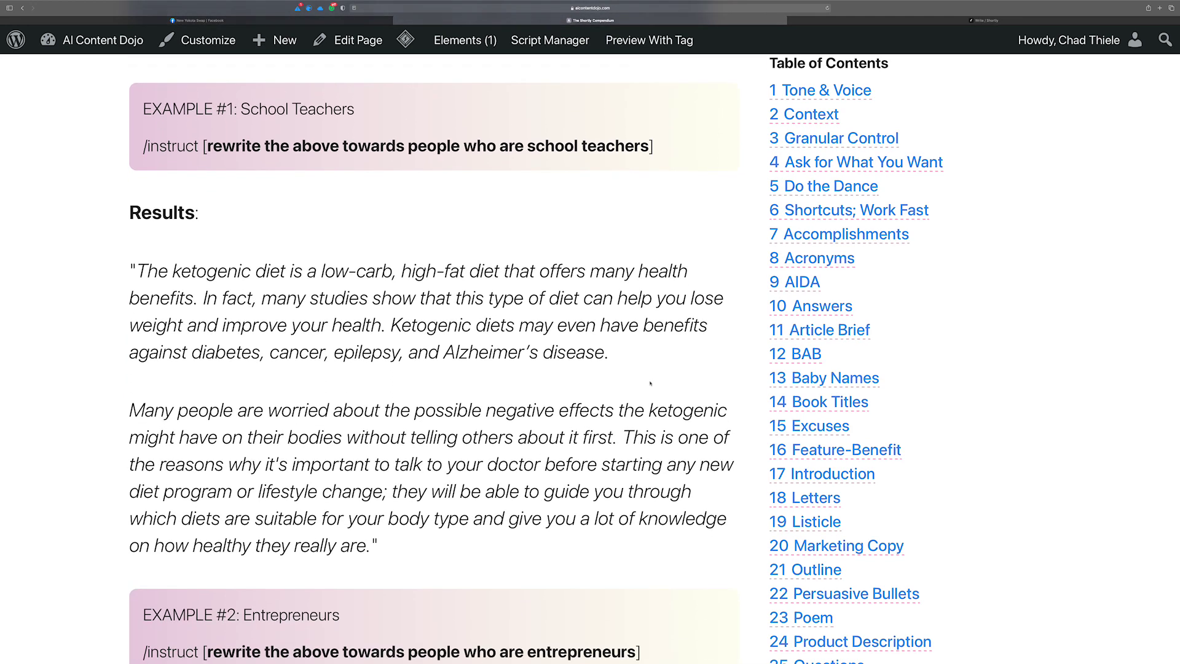
Highlight the ketogenic paragraph in the School Teachers results, clear the highlight, and compare the results with the instruct command
{"action": "left_click_drag", "start_coordinate": [147, 215], "coordinate": [605, 294]}
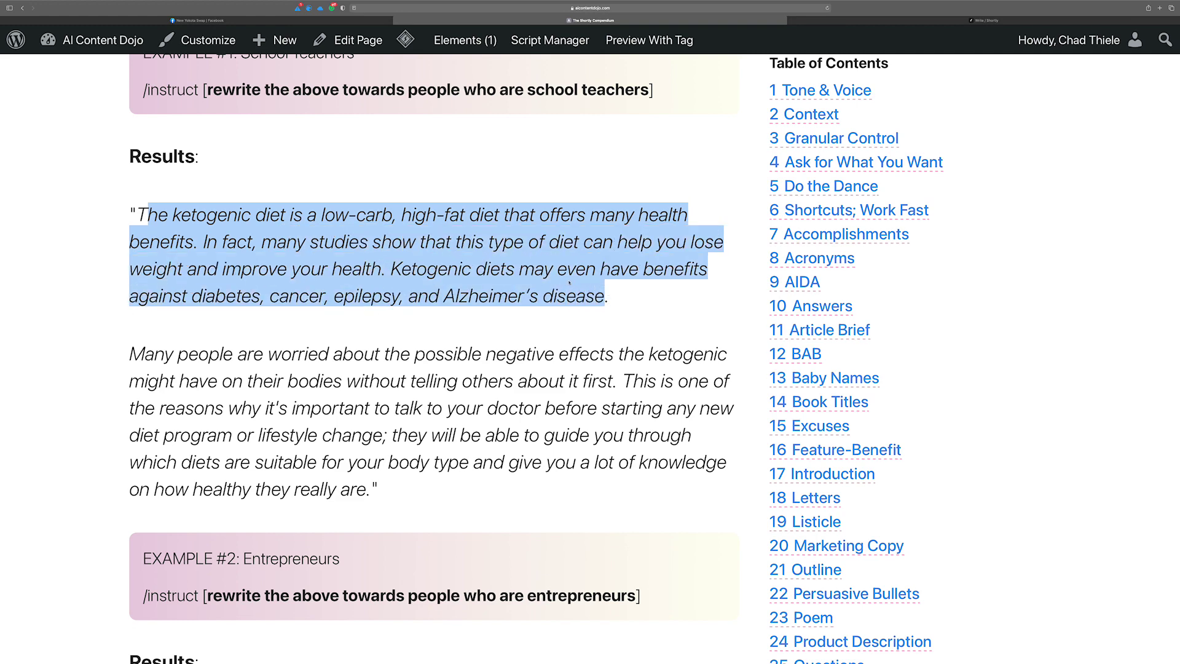
{"action": "scroll", "coordinate": [606, 294], "scroll_direction": "down", "scroll_amount": 1}
{"action": "left_click", "coordinate": [385, 196]}
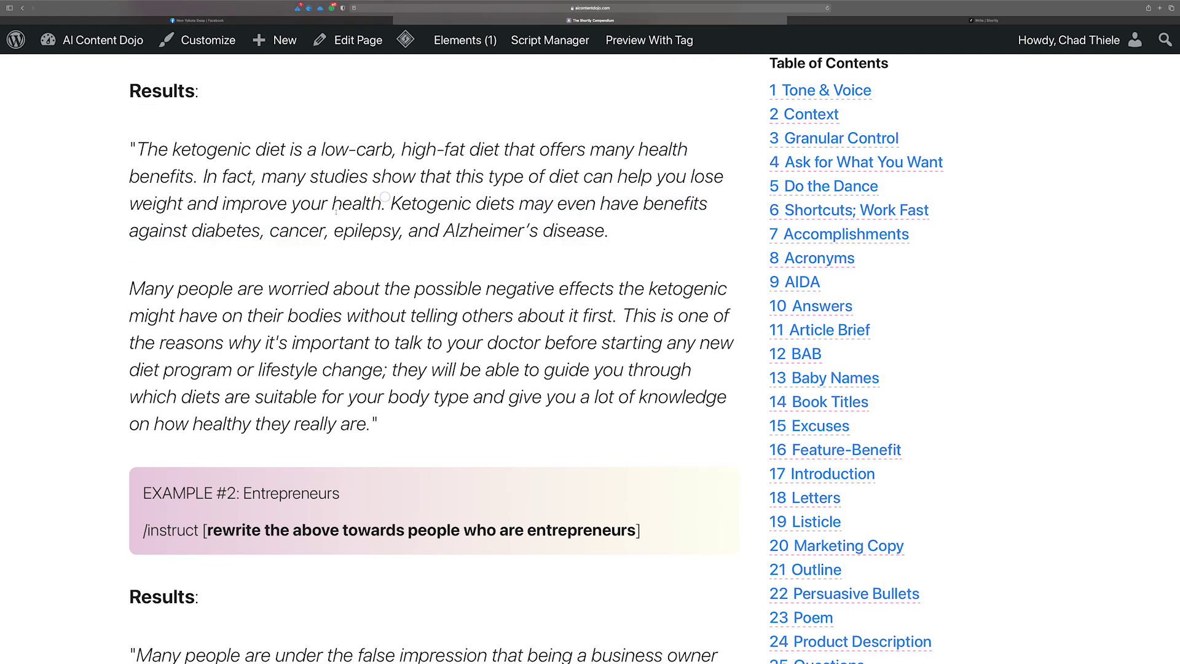
{"action": "scroll", "coordinate": [282, 218], "scroll_direction": "up", "scroll_amount": 3}
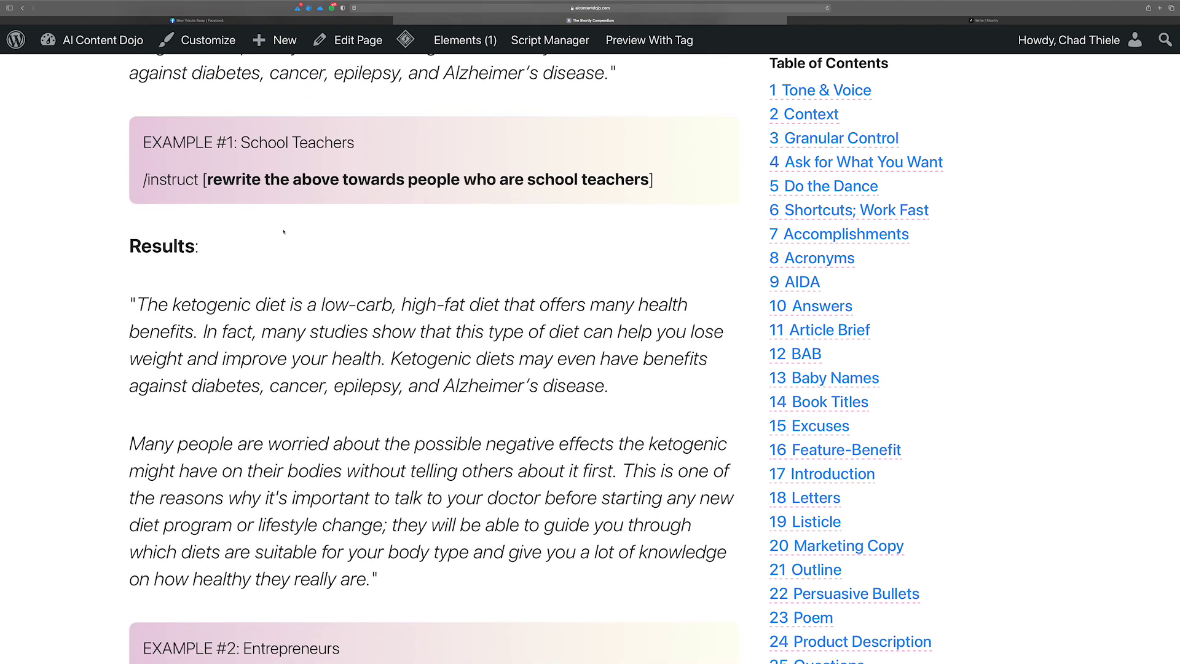
{"action": "scroll", "coordinate": [282, 218], "scroll_direction": "down", "scroll_amount": 2}
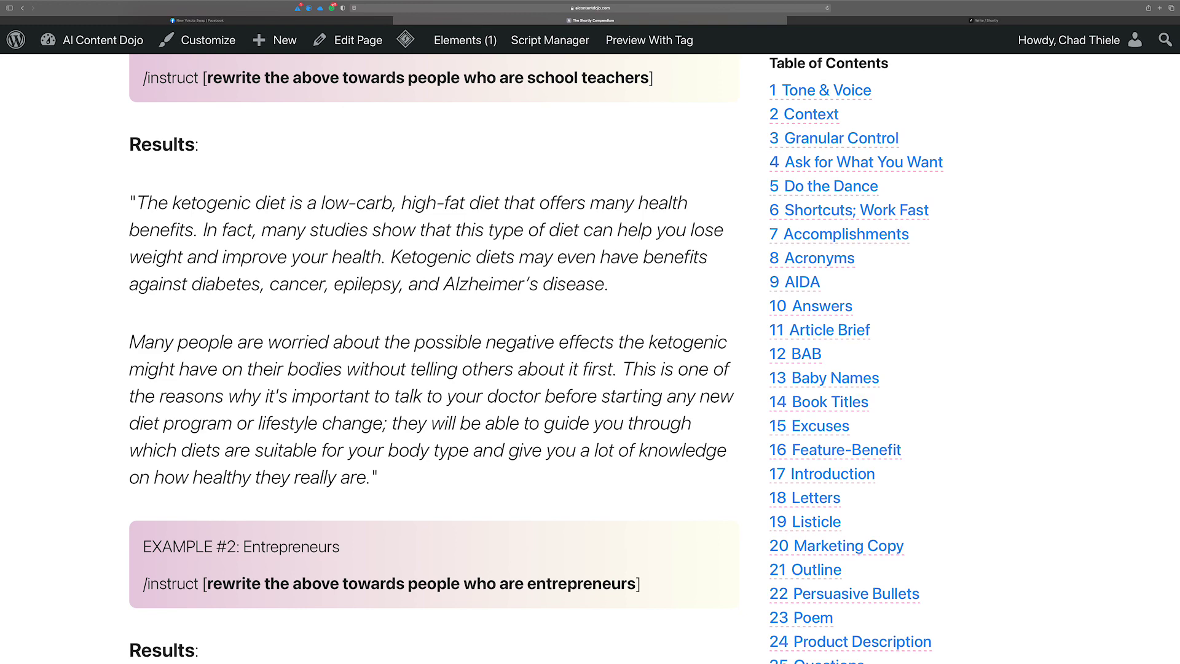
{"action": "scroll", "coordinate": [316, 365], "scroll_direction": "down", "scroll_amount": 2}
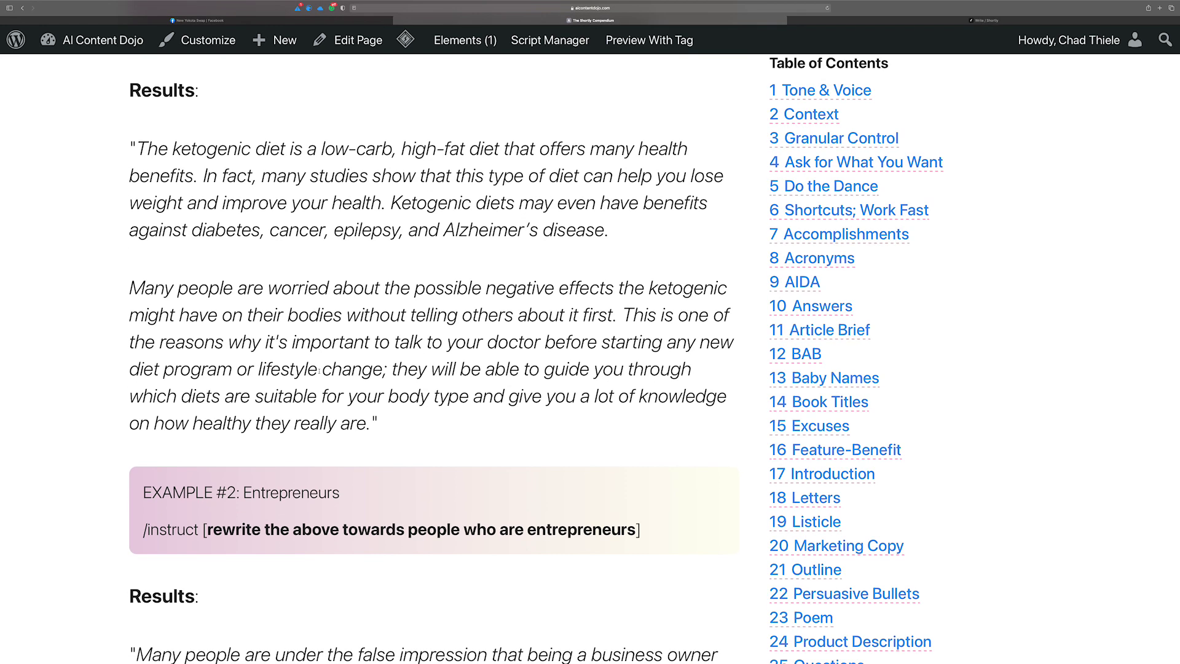
{"action": "scroll", "coordinate": [318, 368], "scroll_direction": "up", "scroll_amount": 5}
{"action": "scroll", "coordinate": [319, 370], "scroll_direction": "up", "scroll_amount": 1}
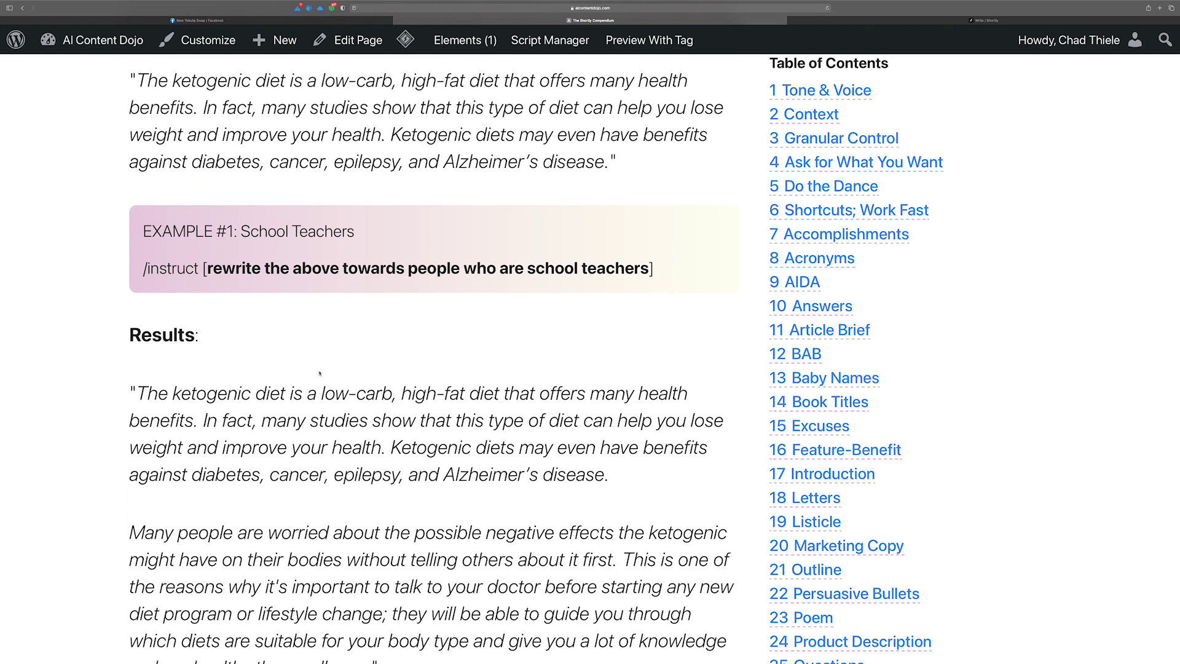
{"action": "scroll", "coordinate": [319, 371], "scroll_direction": "down", "scroll_amount": 4}
{"action": "scroll", "coordinate": [321, 370], "scroll_direction": "up", "scroll_amount": 2}
{"action": "scroll", "coordinate": [320, 370], "scroll_direction": "up", "scroll_amount": 1}
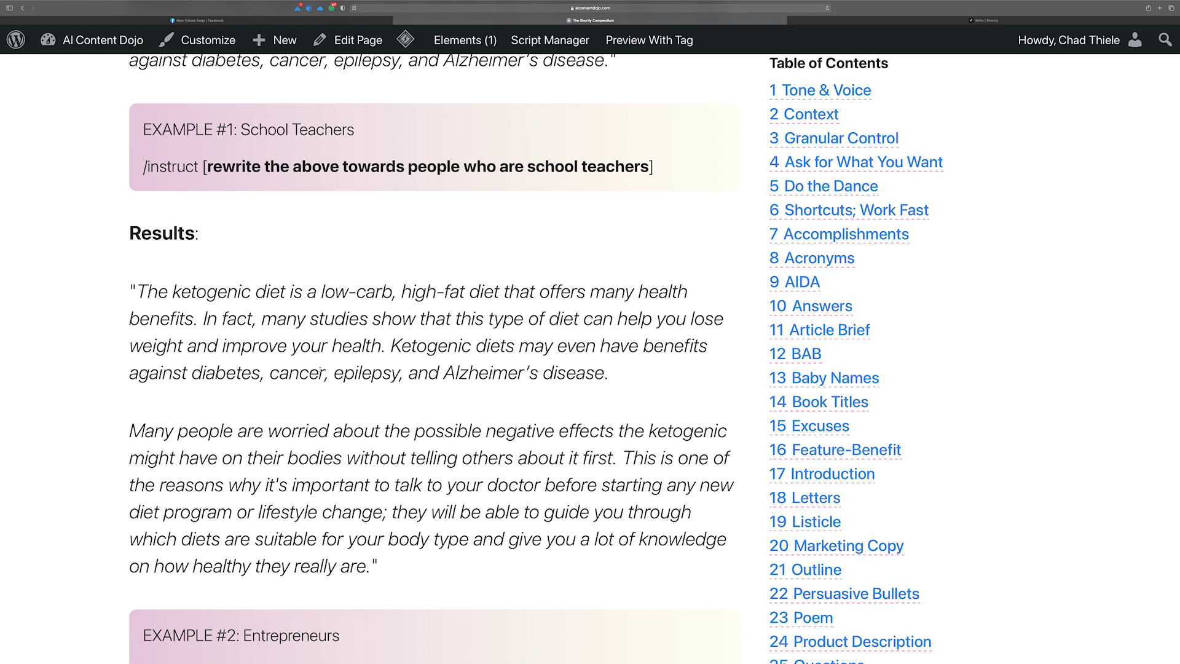
{"action": "scroll", "coordinate": [320, 370], "scroll_direction": "down", "scroll_amount": 5}
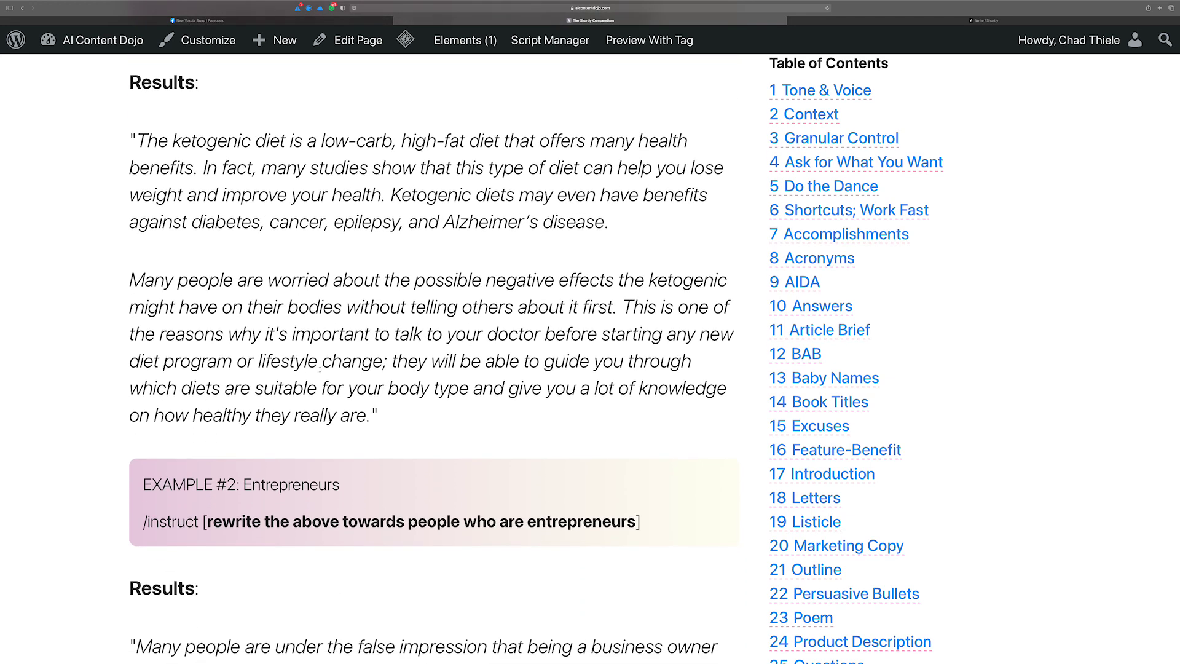
Recheck the original keto diet sample text, then go to the Entrepreneurs example and its results
{"action": "scroll", "coordinate": [222, 386], "scroll_direction": "up", "scroll_amount": 12}
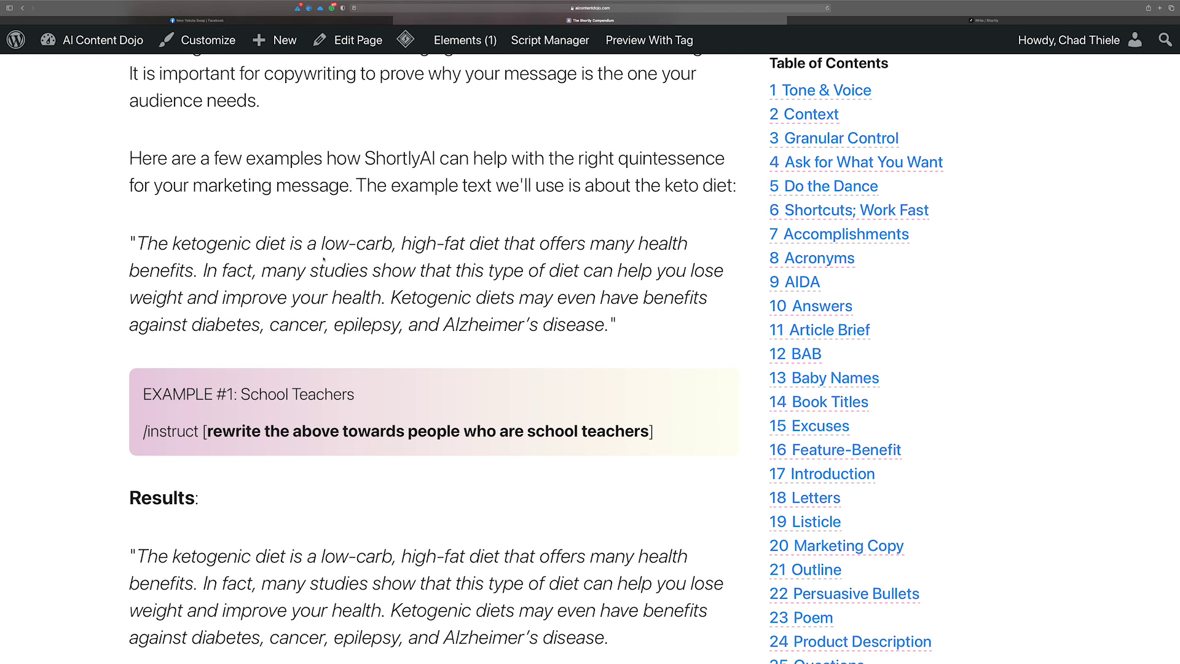
{"action": "scroll", "coordinate": [147, 256], "scroll_direction": "up", "scroll_amount": 1}
{"action": "scroll", "coordinate": [412, 273], "scroll_direction": "down", "scroll_amount": 13}
{"action": "scroll", "coordinate": [412, 273], "scroll_direction": "down", "scroll_amount": 3}
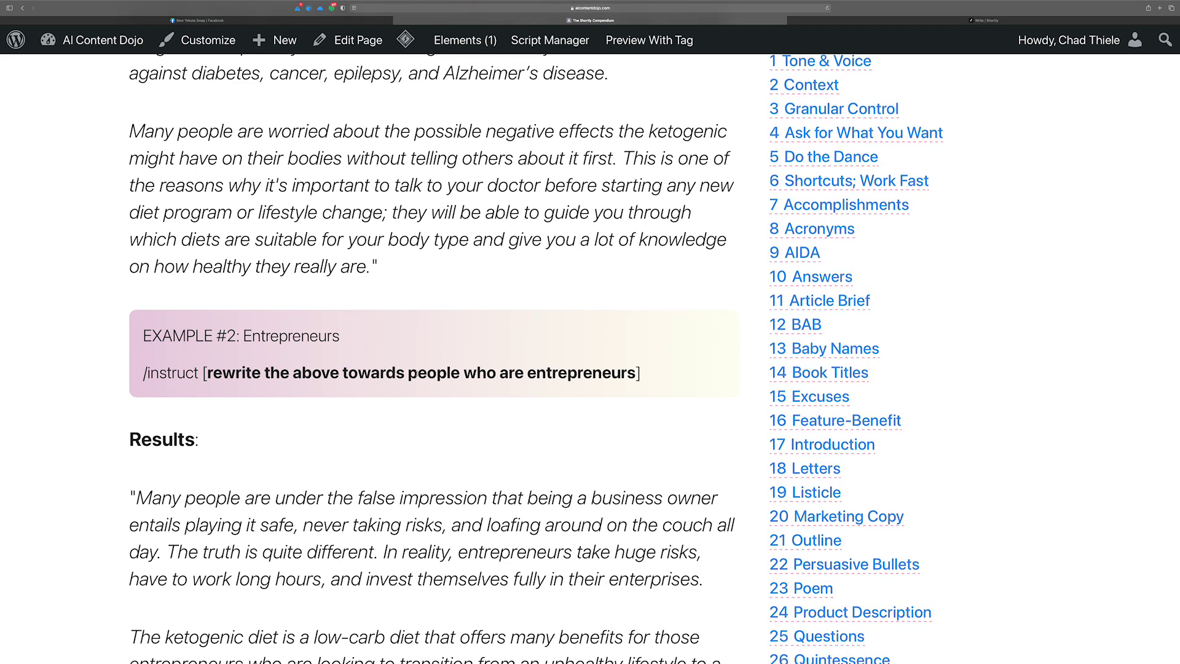
Highlight the Entrepreneurs example's instruct command, followed by the first paragraph of its results
{"action": "scroll", "coordinate": [416, 373], "scroll_direction": "down", "scroll_amount": 6}
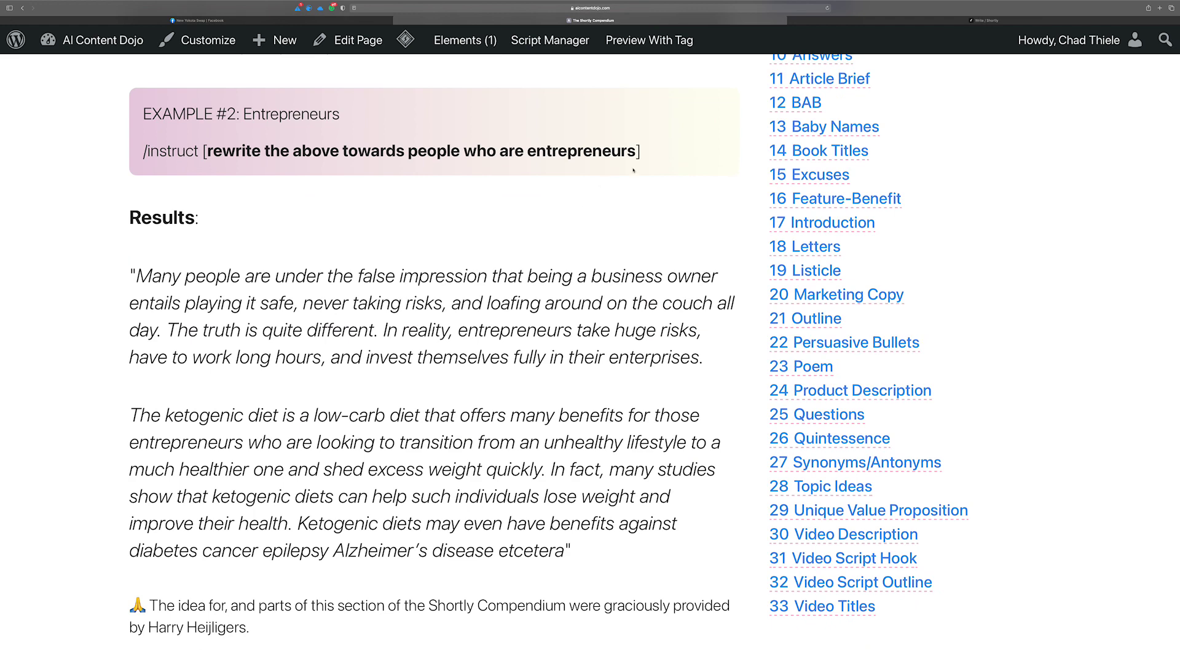
{"action": "left_click_drag", "start_coordinate": [642, 152], "coordinate": [137, 150]}
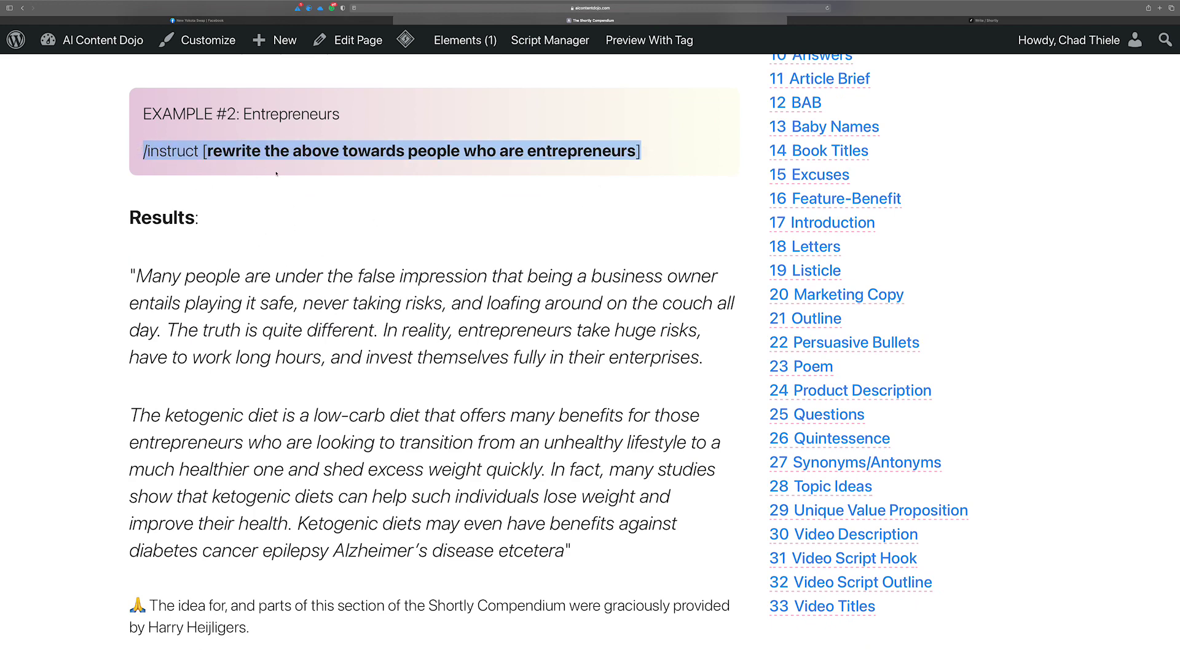
{"action": "scroll", "coordinate": [245, 203], "scroll_direction": "down", "scroll_amount": 3}
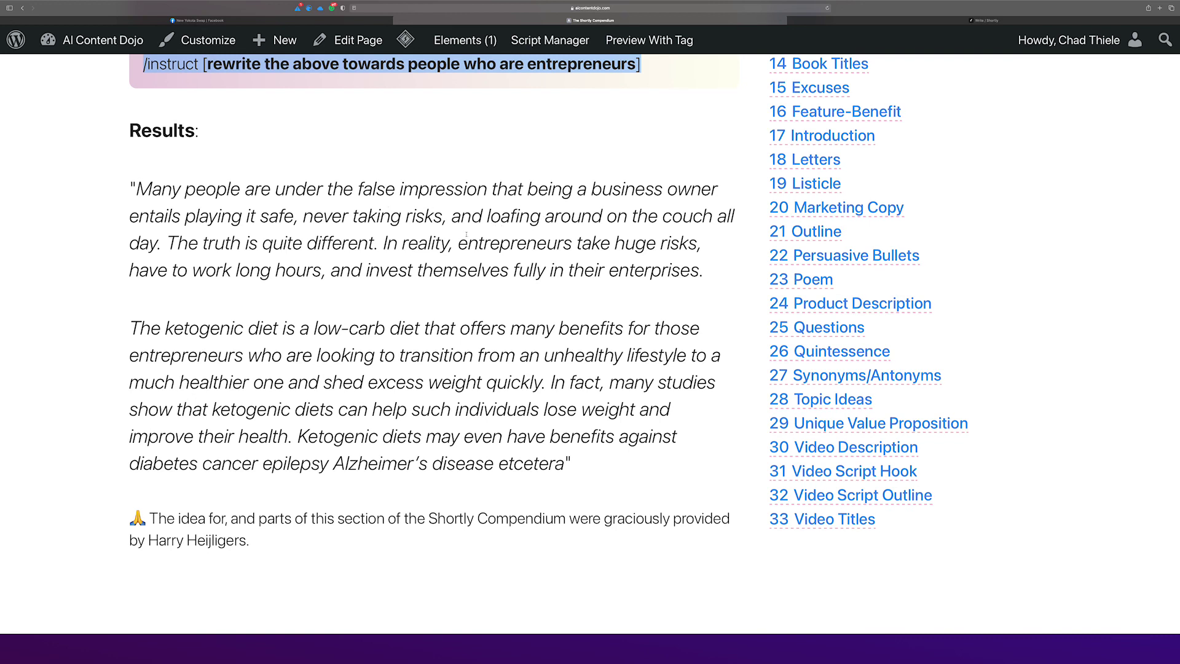
{"action": "left_click_drag", "start_coordinate": [714, 274], "coordinate": [154, 197]}
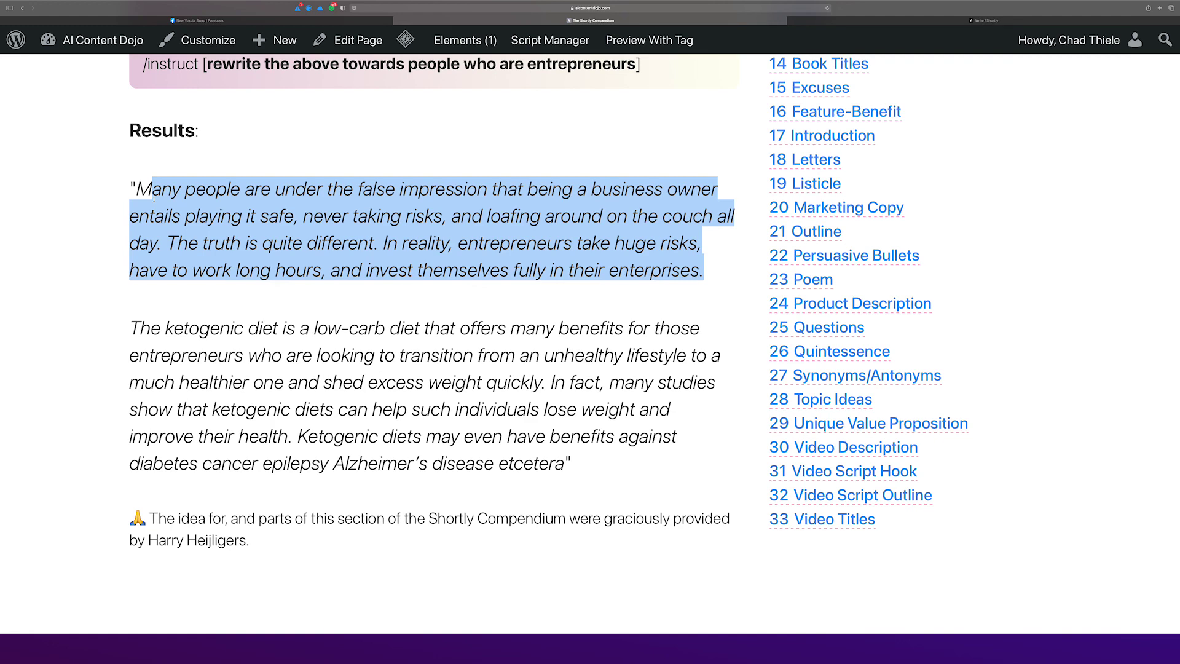
Compare the Entrepreneurs instruct command with its results, highlighting the command and both result paragraphs, and clear the highlight
{"action": "scroll", "coordinate": [154, 197], "scroll_direction": "up", "scroll_amount": 4}
{"action": "scroll", "coordinate": [154, 197], "scroll_direction": "down", "scroll_amount": 4}
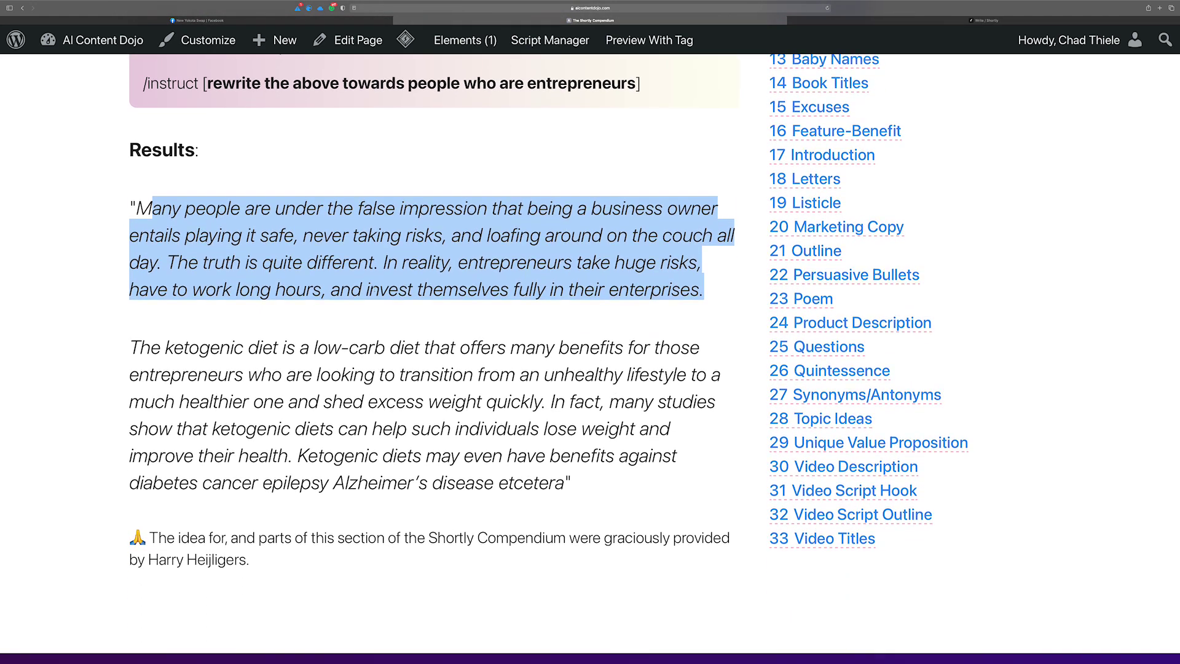
{"action": "scroll", "coordinate": [344, 316], "scroll_direction": "down", "scroll_amount": 1}
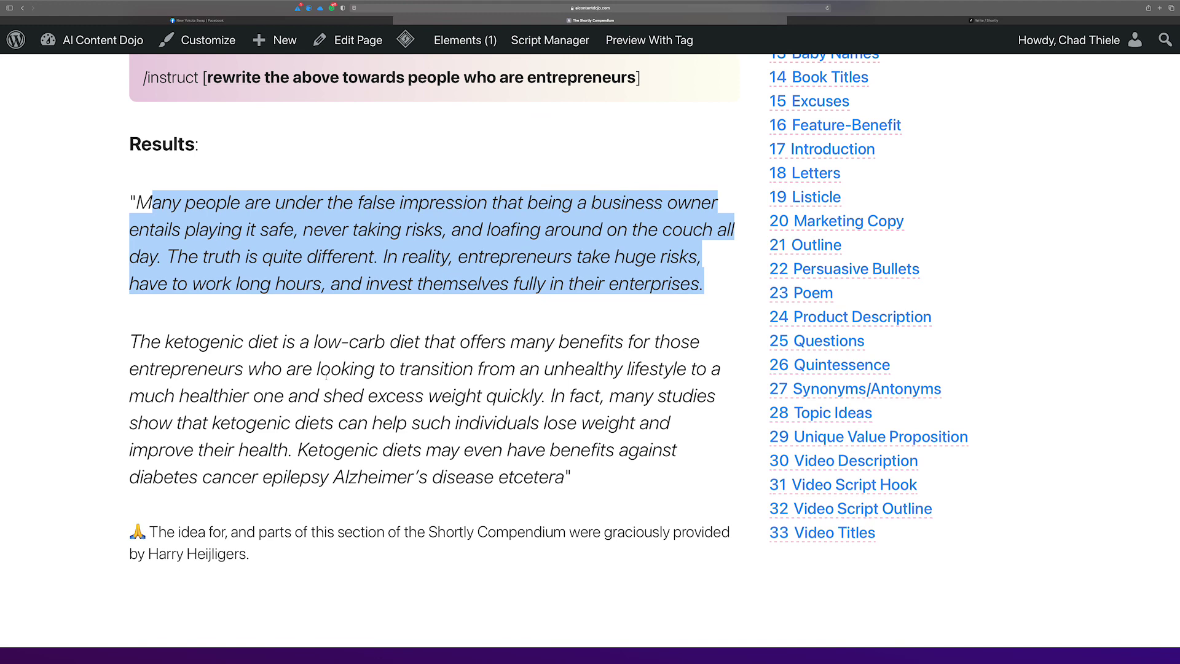
{"action": "scroll", "coordinate": [236, 412], "scroll_direction": "down", "scroll_amount": 2}
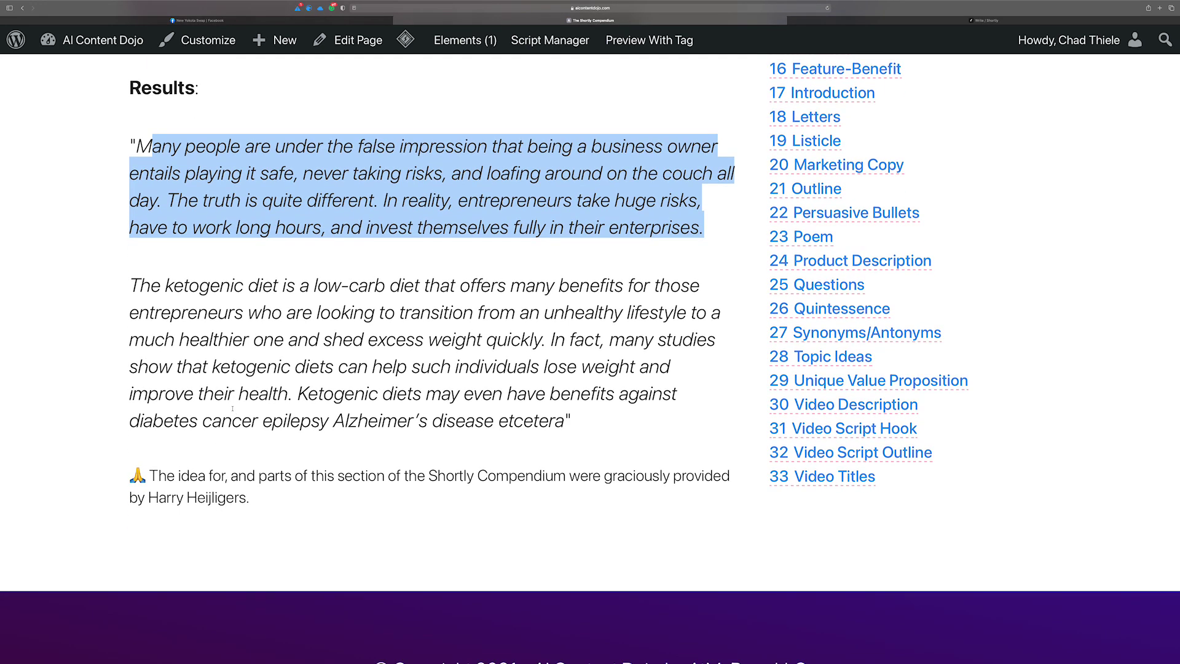
{"action": "scroll", "coordinate": [366, 292], "scroll_direction": "up", "scroll_amount": 5}
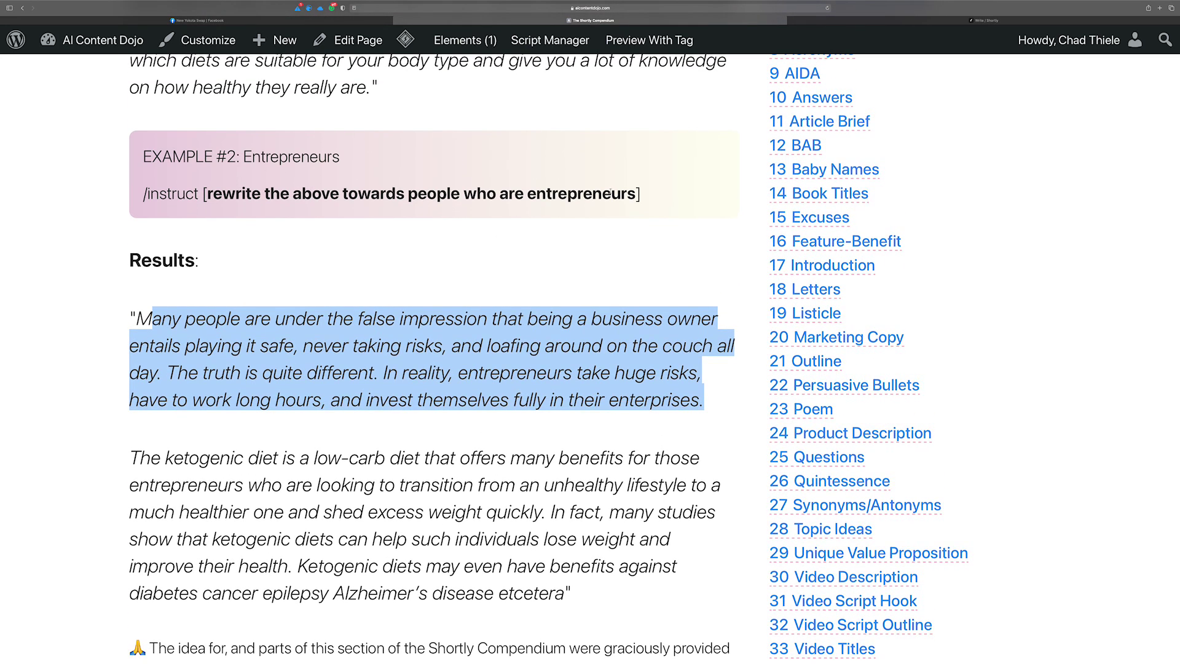
{"action": "left_click_drag", "start_coordinate": [640, 194], "coordinate": [151, 196]}
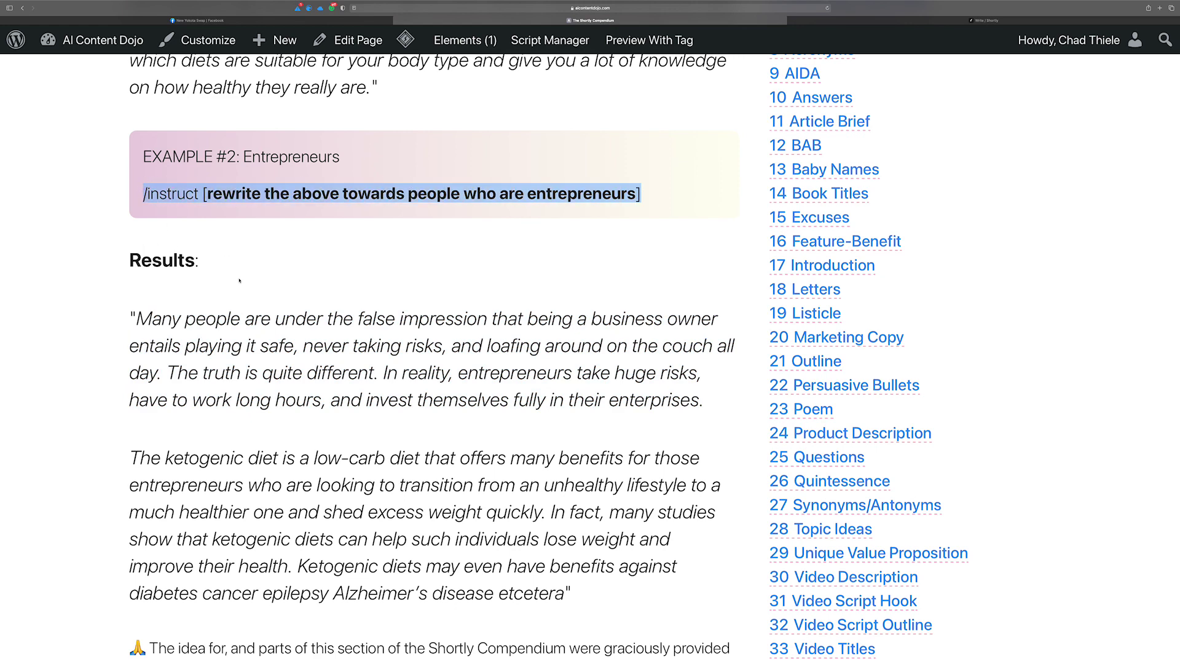
{"action": "left_click_drag", "start_coordinate": [137, 319], "coordinate": [566, 592]}
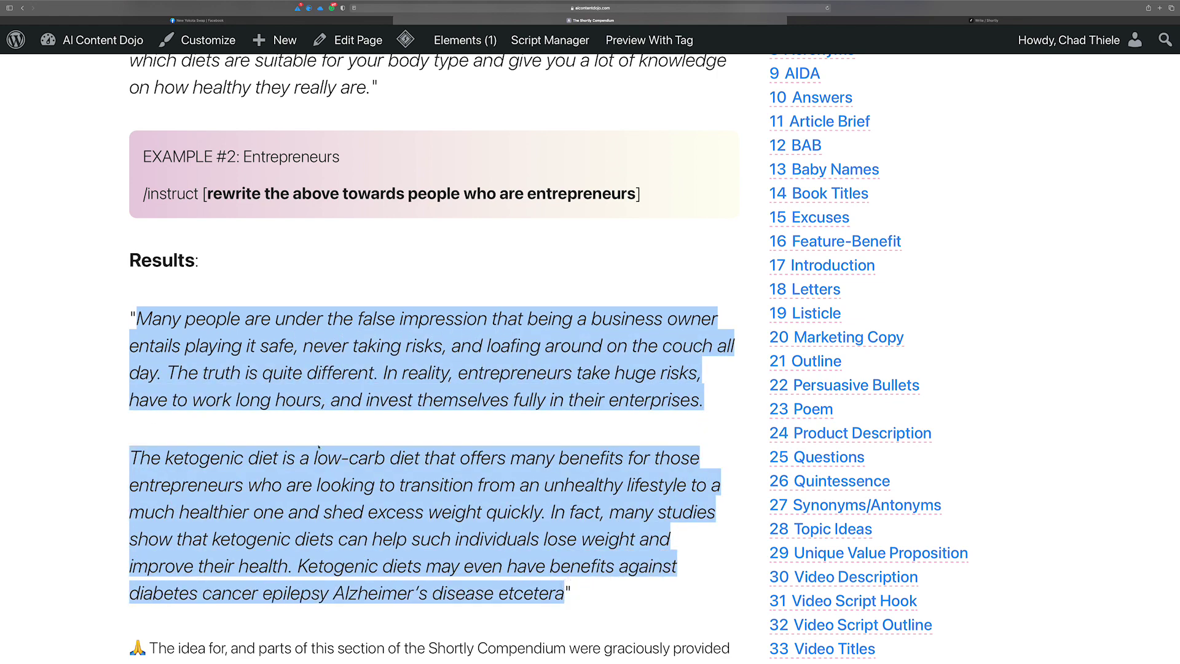
{"action": "left_click", "coordinate": [483, 490]}
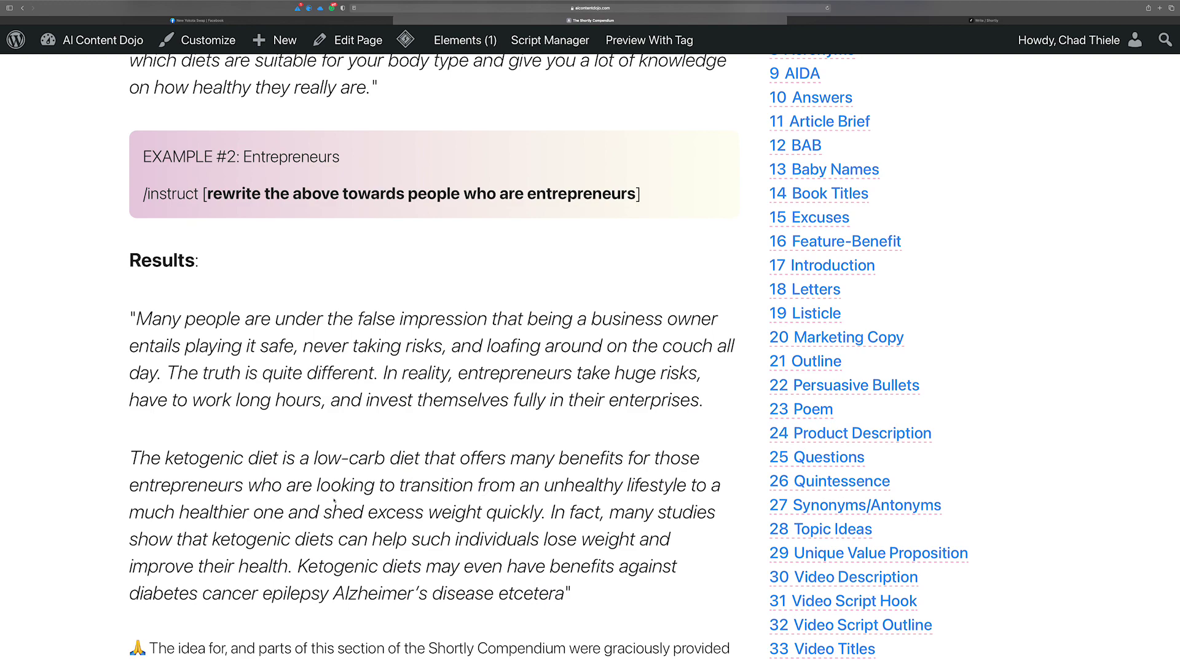
Review the Quintessence section from its definition to both examples, highlighting the rewrite wording in the Entrepreneurs instruct command
{"action": "scroll", "coordinate": [335, 501], "scroll_direction": "up", "scroll_amount": 10}
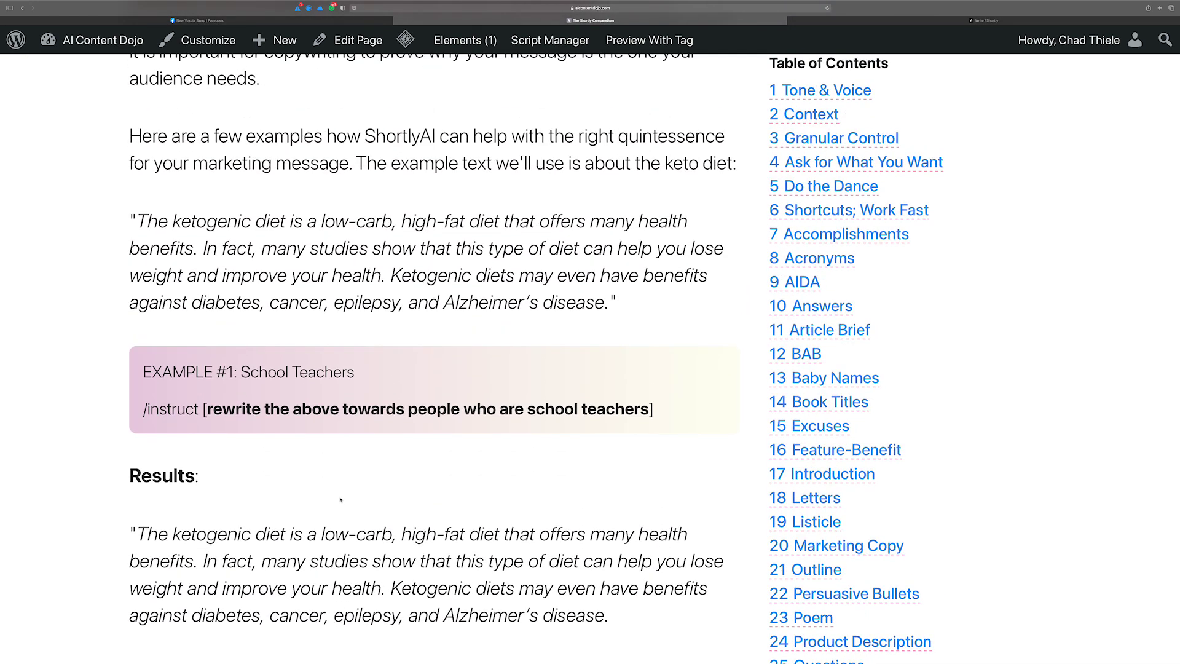
{"action": "scroll", "coordinate": [341, 500], "scroll_direction": "down", "scroll_amount": 10}
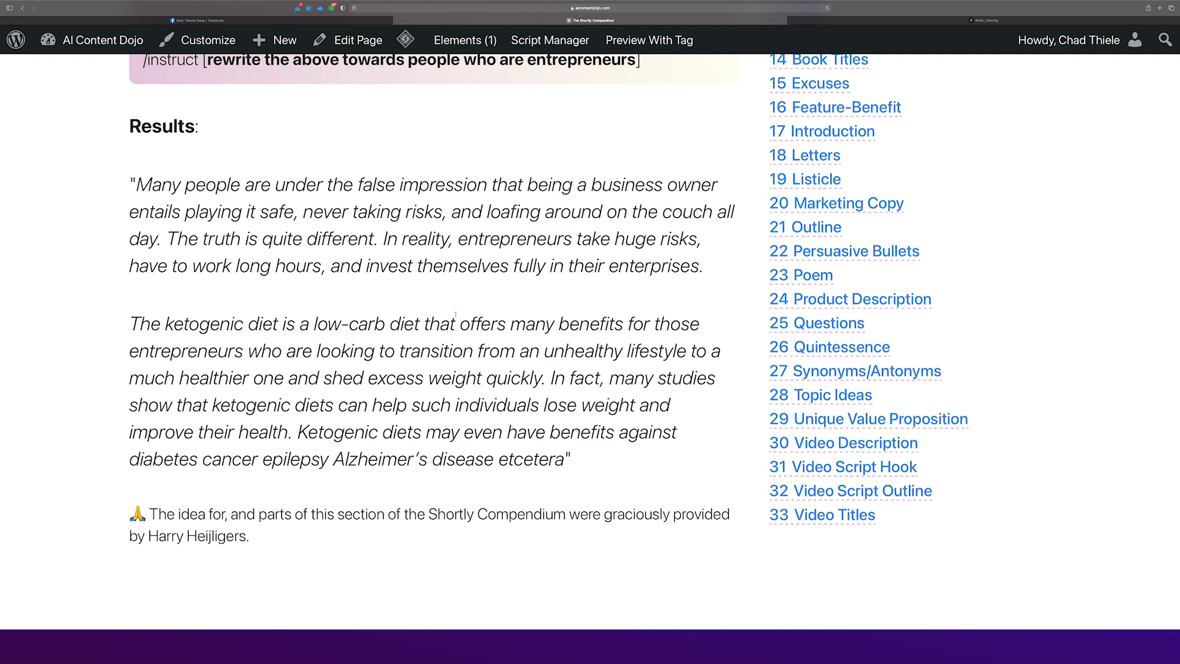
{"action": "scroll", "coordinate": [456, 314], "scroll_direction": "up", "scroll_amount": 3}
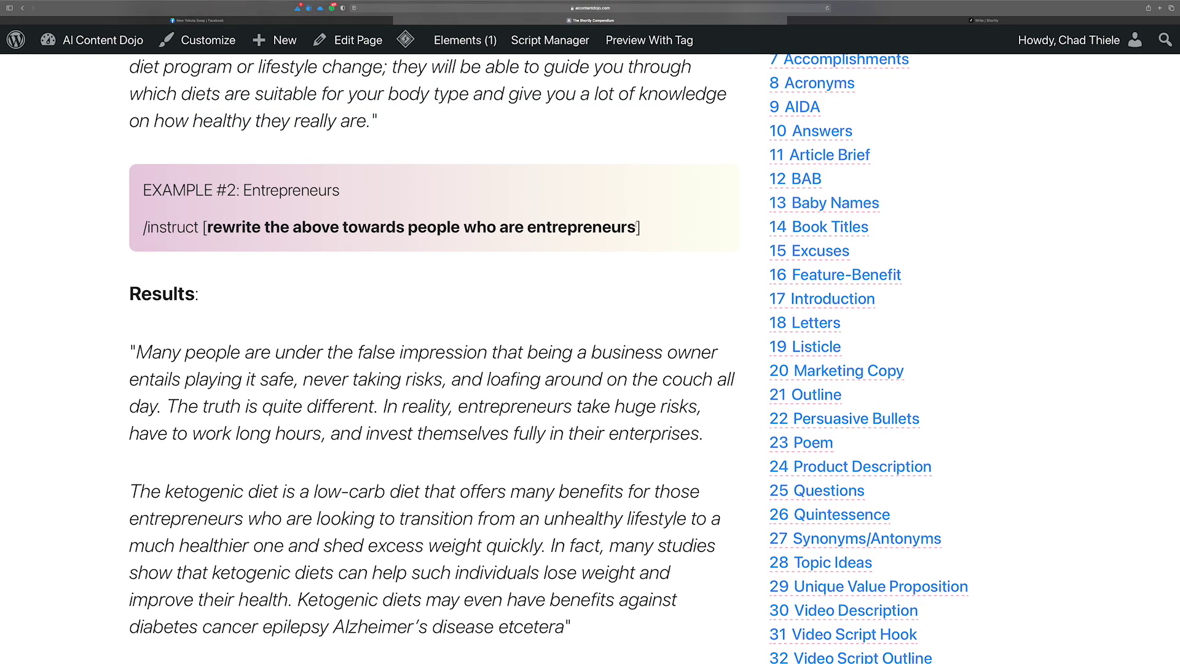
{"action": "left_click_drag", "start_coordinate": [636, 227], "coordinate": [207, 227]}
{"action": "scroll", "coordinate": [225, 251], "scroll_direction": "up", "scroll_amount": 9}
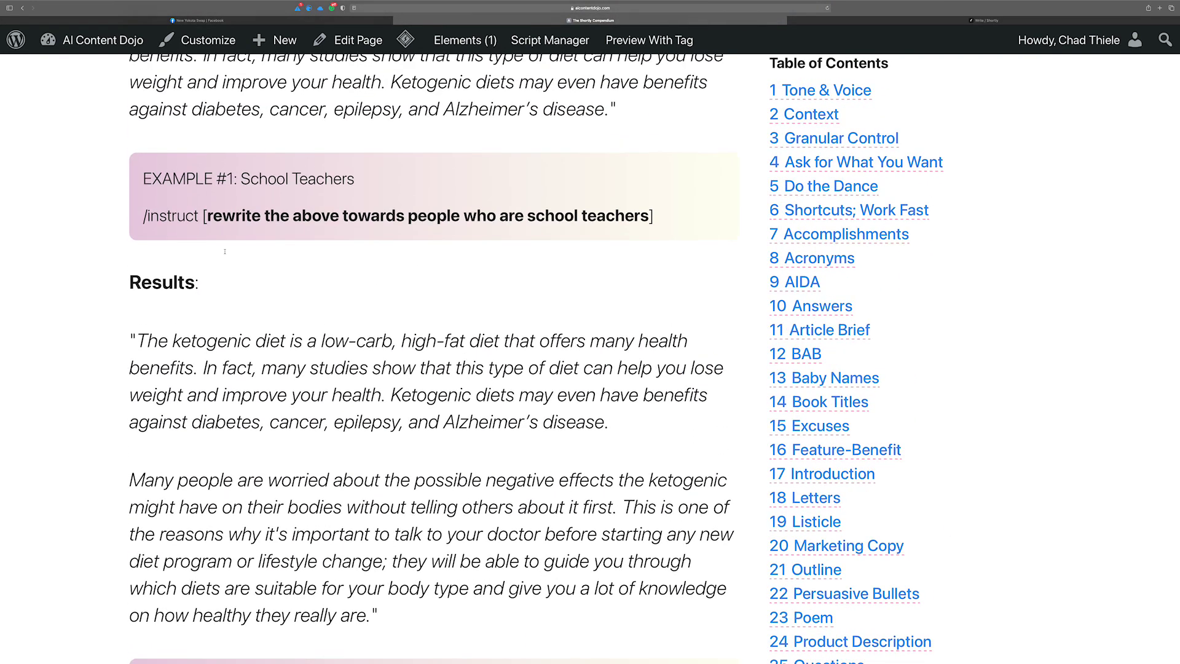
{"action": "scroll", "coordinate": [225, 252], "scroll_direction": "up", "scroll_amount": 8}
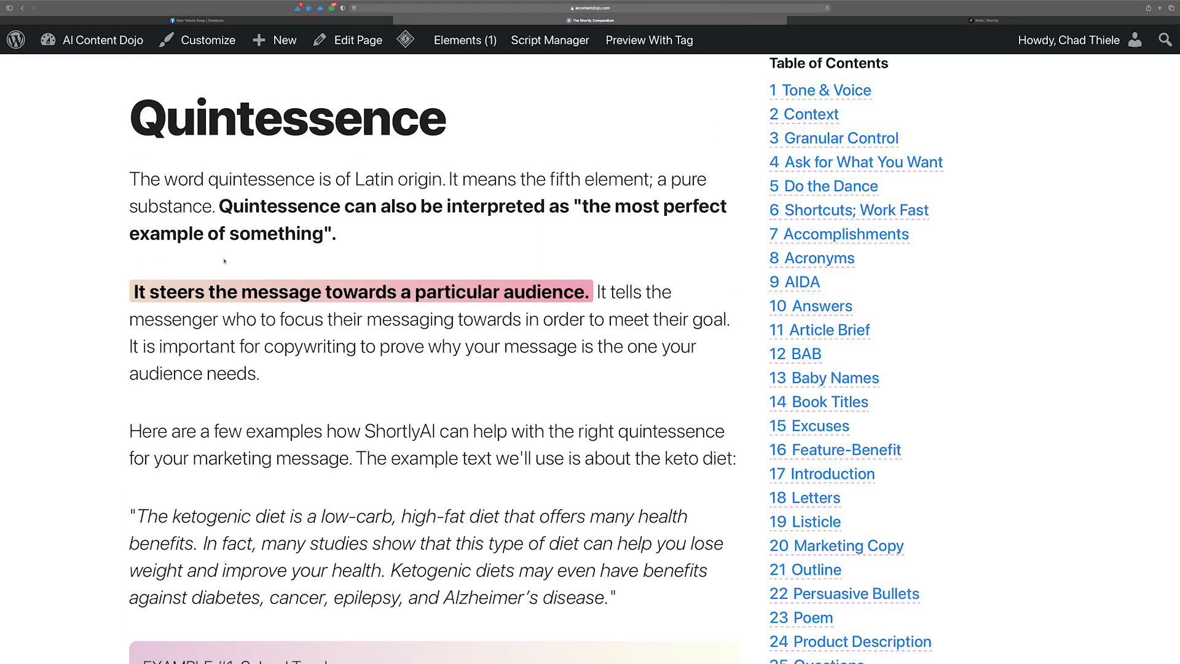
{"action": "scroll", "coordinate": [224, 260], "scroll_direction": "down", "scroll_amount": 20}
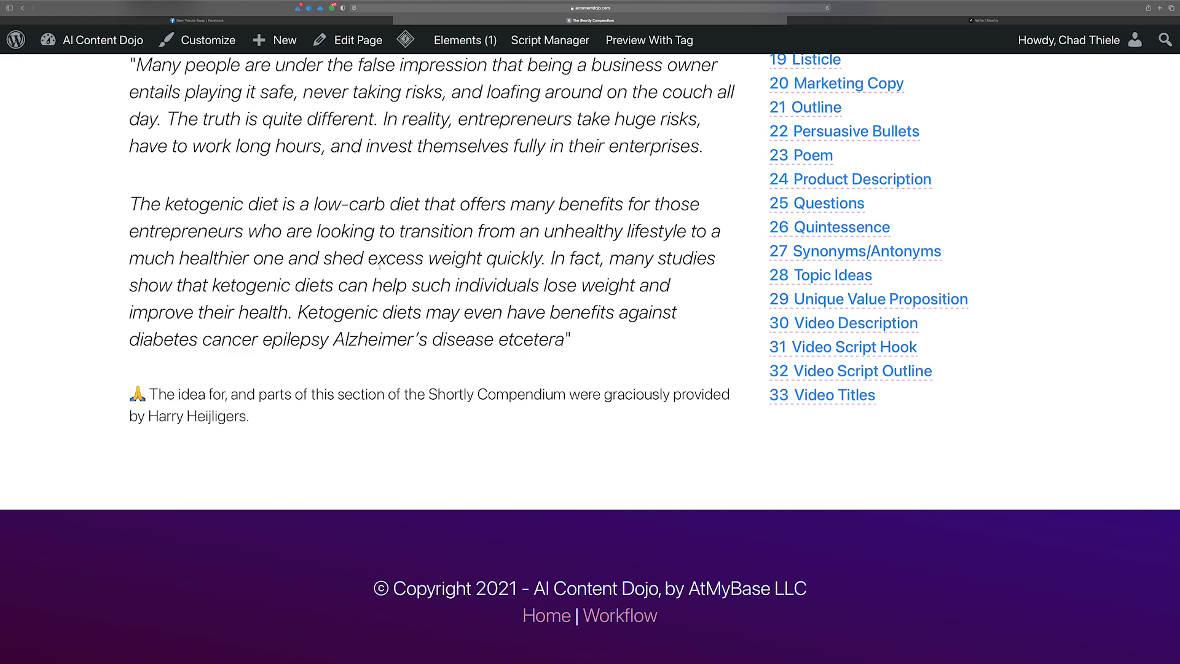
{"action": "scroll", "coordinate": [380, 266], "scroll_direction": "up", "scroll_amount": 3}
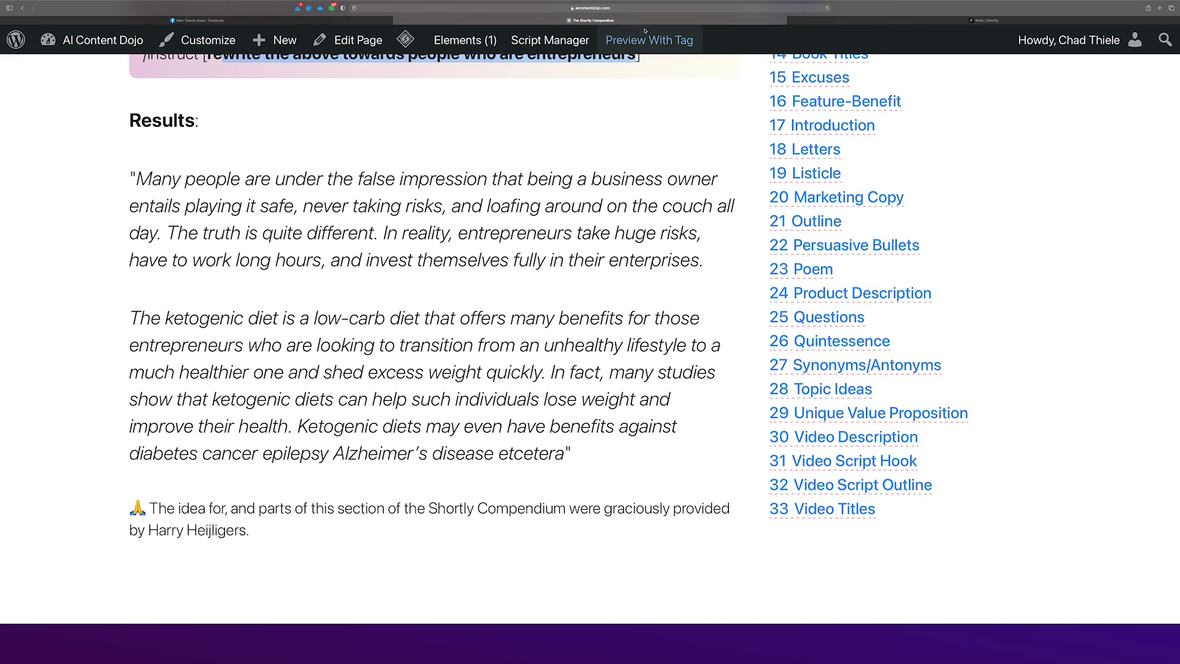
Switch to the Shortly document "Experimenting with Quintessence", enlarge the page and highlight its ketogenic diet paragraph
{"action": "left_click", "coordinate": [940, 20]}
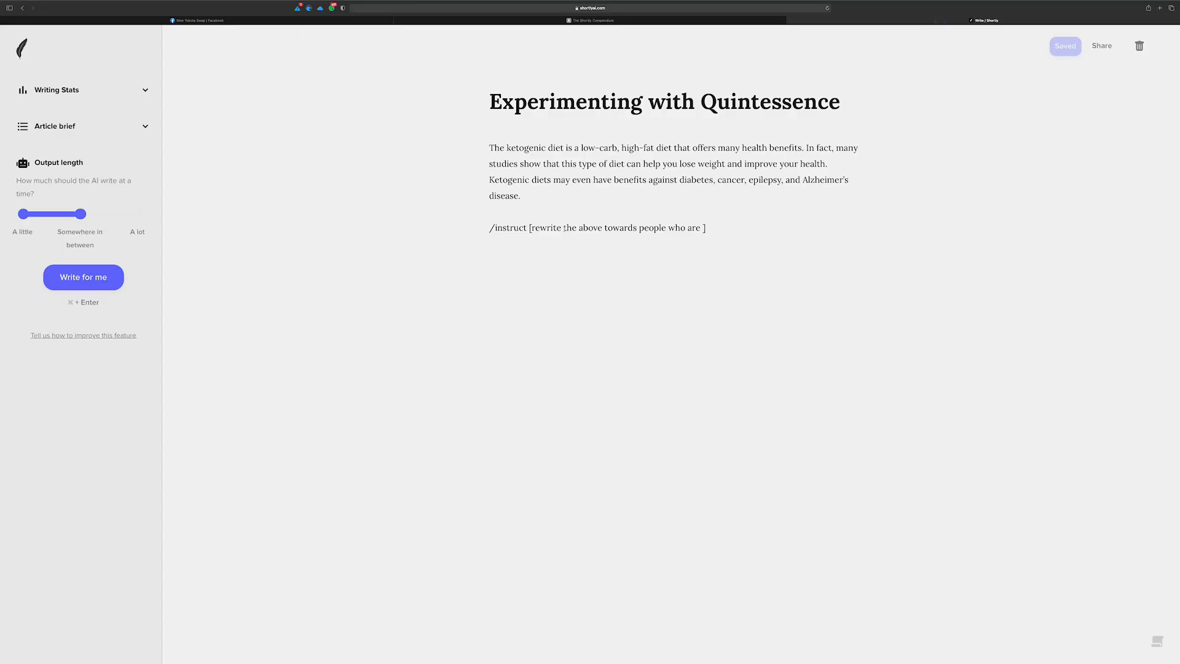
{"action": "key", "text": "super+plus"}
{"action": "key", "text": "super+plus"}
{"action": "key", "text": "super+plus"}
{"action": "key", "text": "super+plus"}
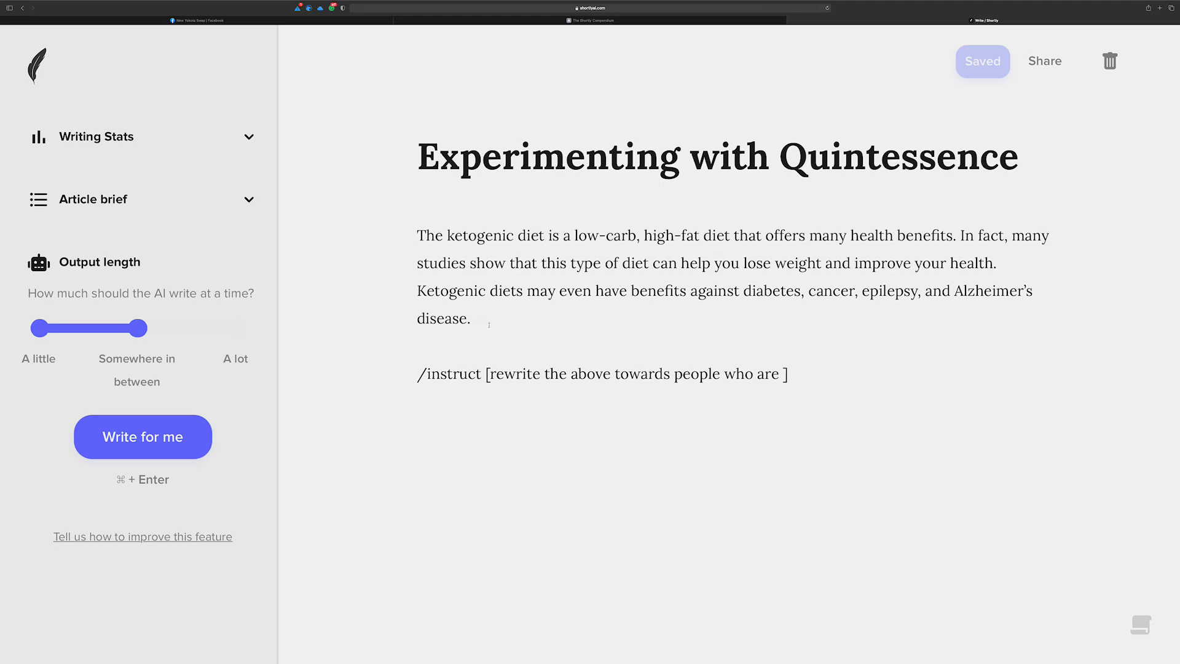
{"action": "left_click_drag", "start_coordinate": [490, 325], "coordinate": [409, 240]}
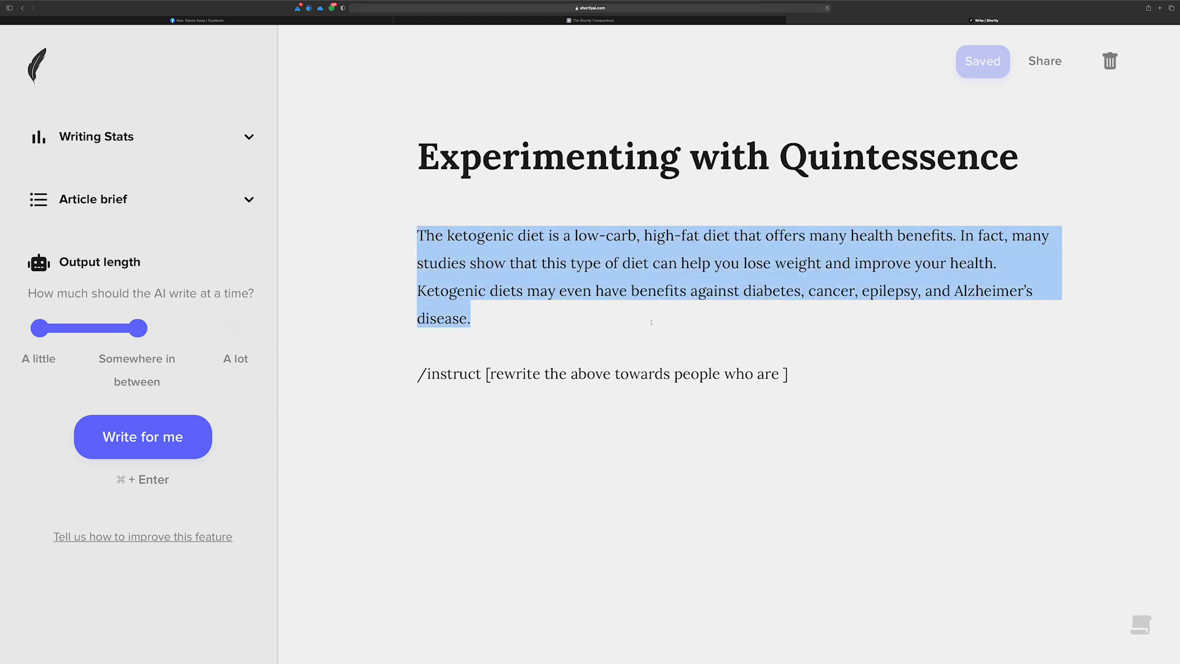
Complete the instruct command with "athletes" as the audience, generate the AI rewrite and regenerate it once
{"action": "left_click", "coordinate": [784, 374]}
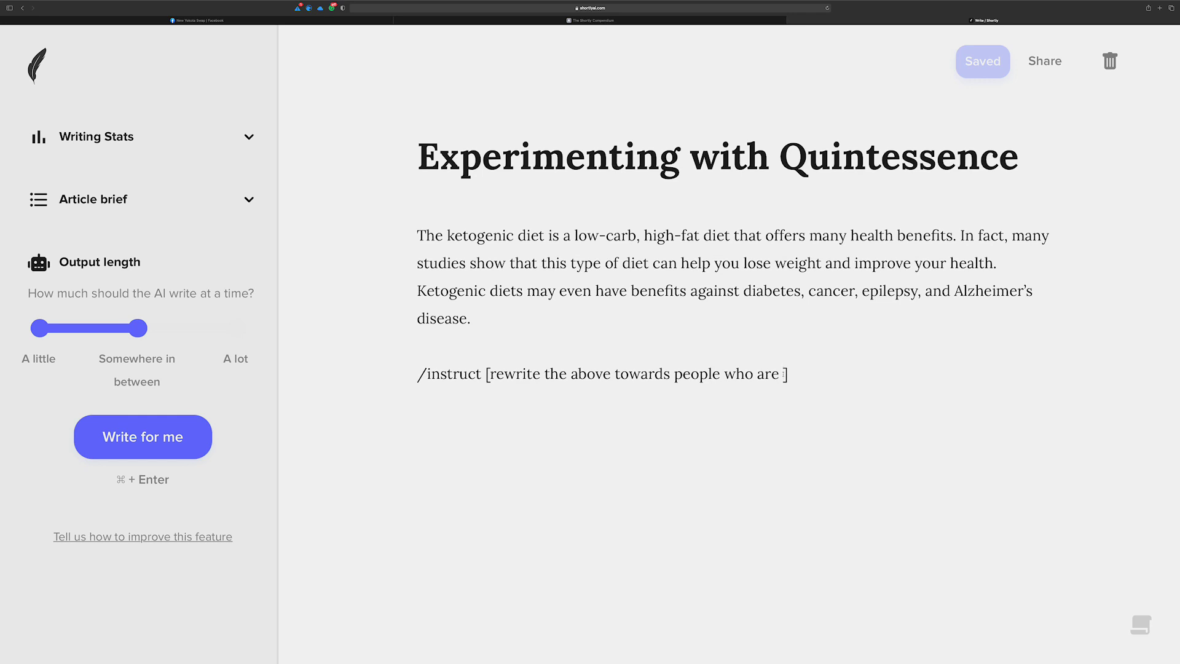
{"action": "type", "text": "athlete"}
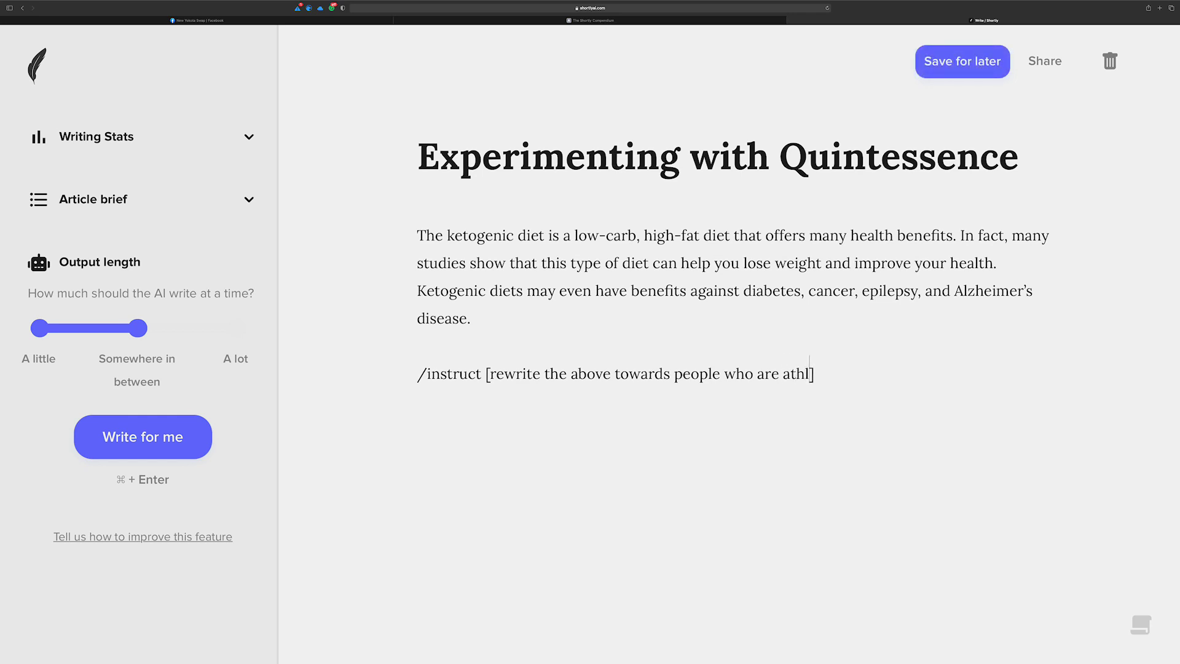
{"action": "type", "text": "s"}
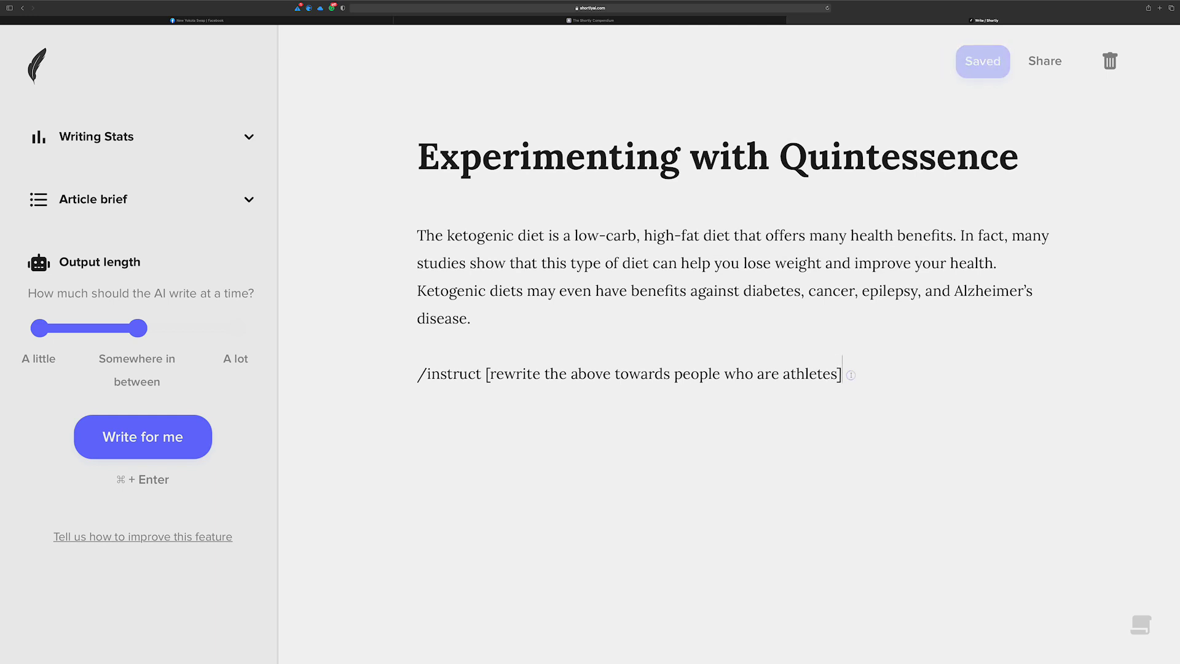
{"action": "key", "text": "super+Return"}
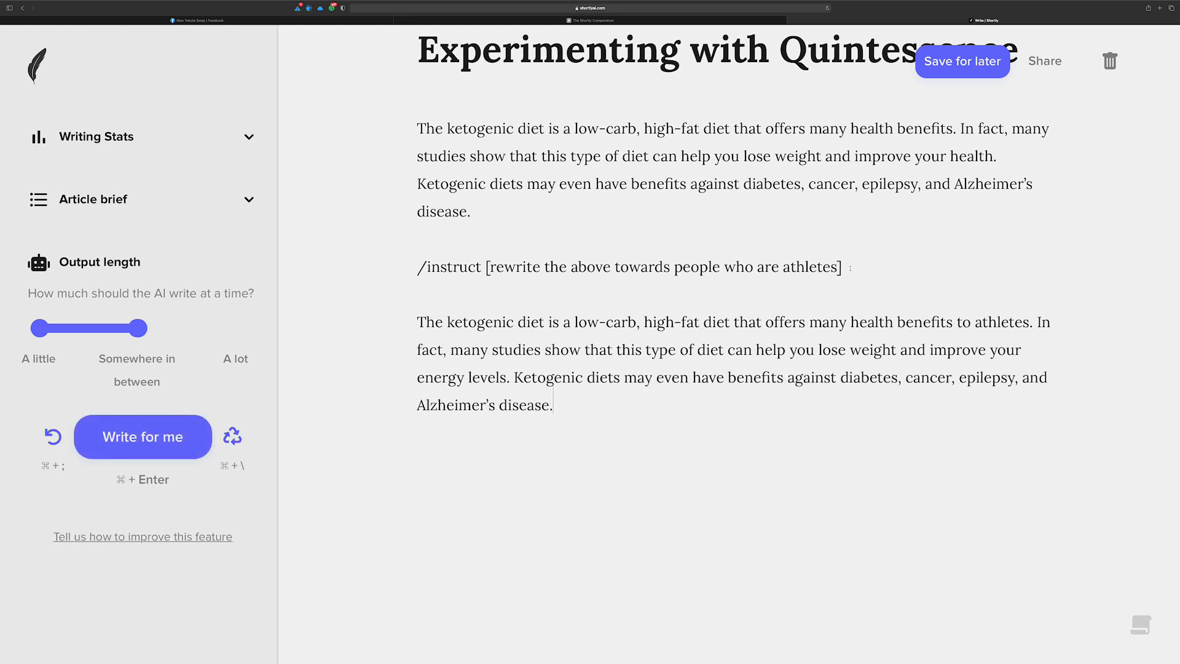
{"action": "key", "text": "super+backslash"}
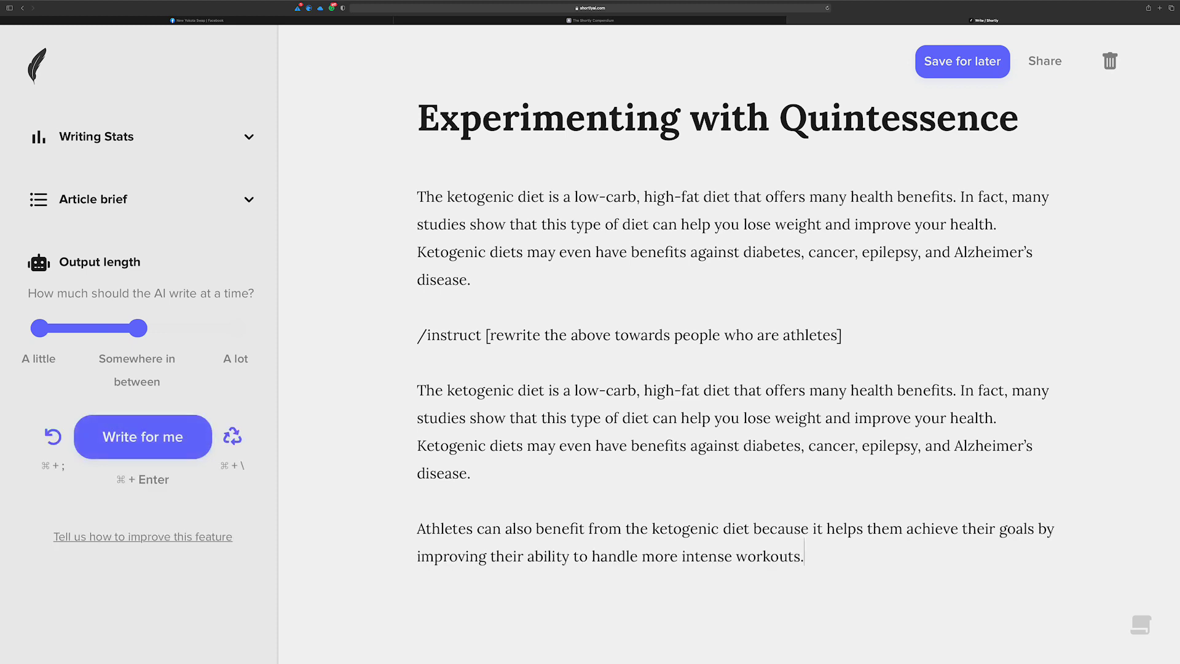
Insert a "///" line and the heading line "Ketogenic Diet for Athletes" between the instruct command and the generated text
{"action": "scroll", "coordinate": [1117, 340], "scroll_direction": "down", "scroll_amount": 3}
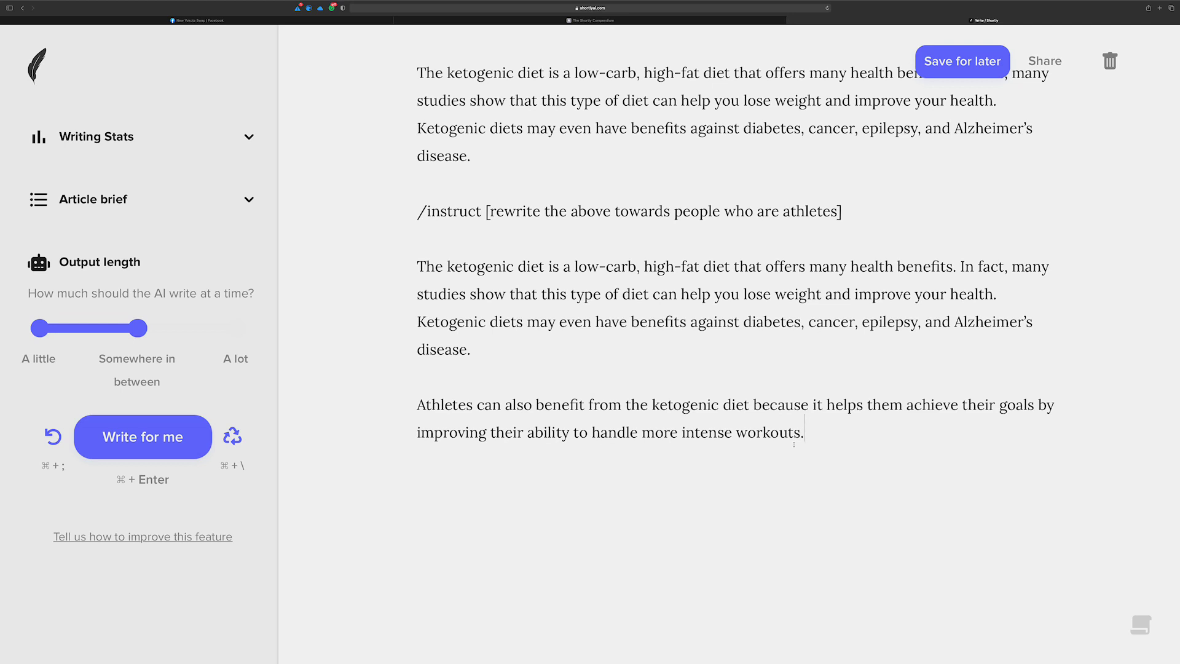
{"action": "left_click", "coordinate": [463, 232]}
{"action": "type", "text": "///"}
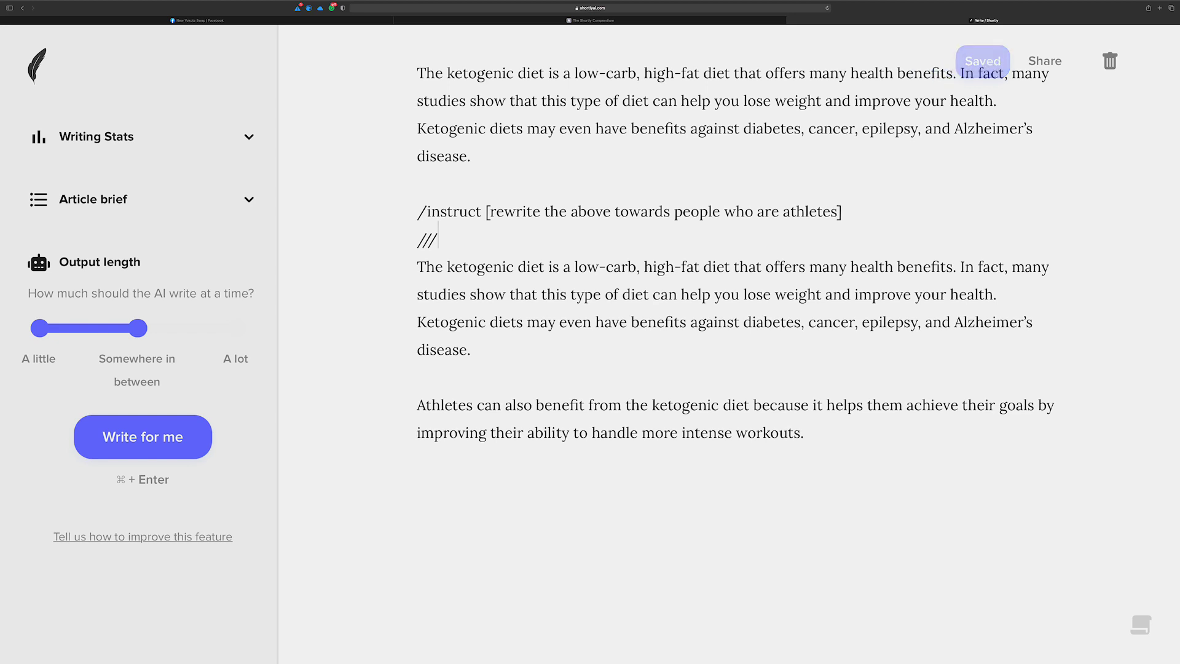
{"action": "key", "text": "Return"}
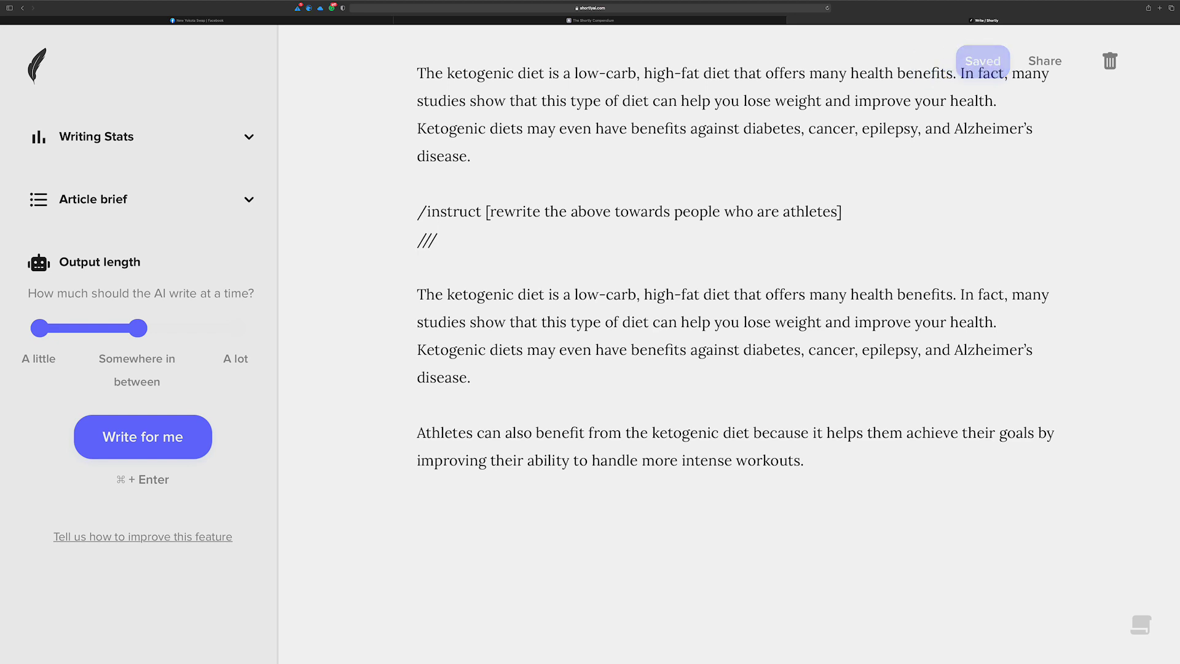
{"action": "type", "text": "Keto"}
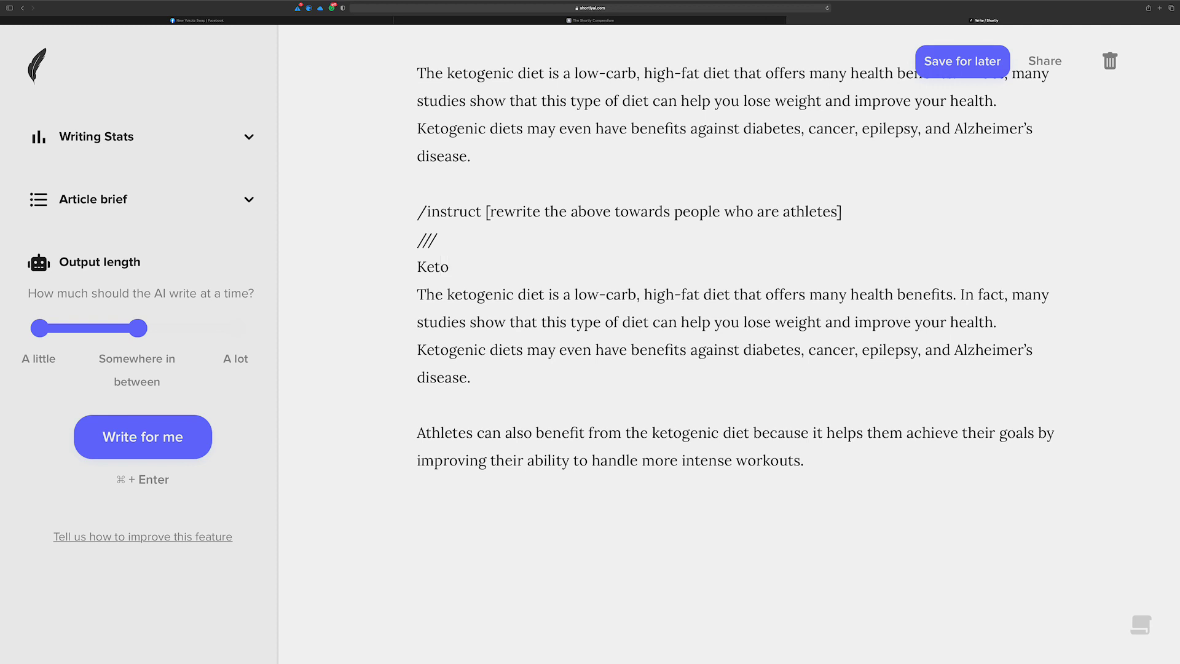
{"action": "type", "text": "g"}
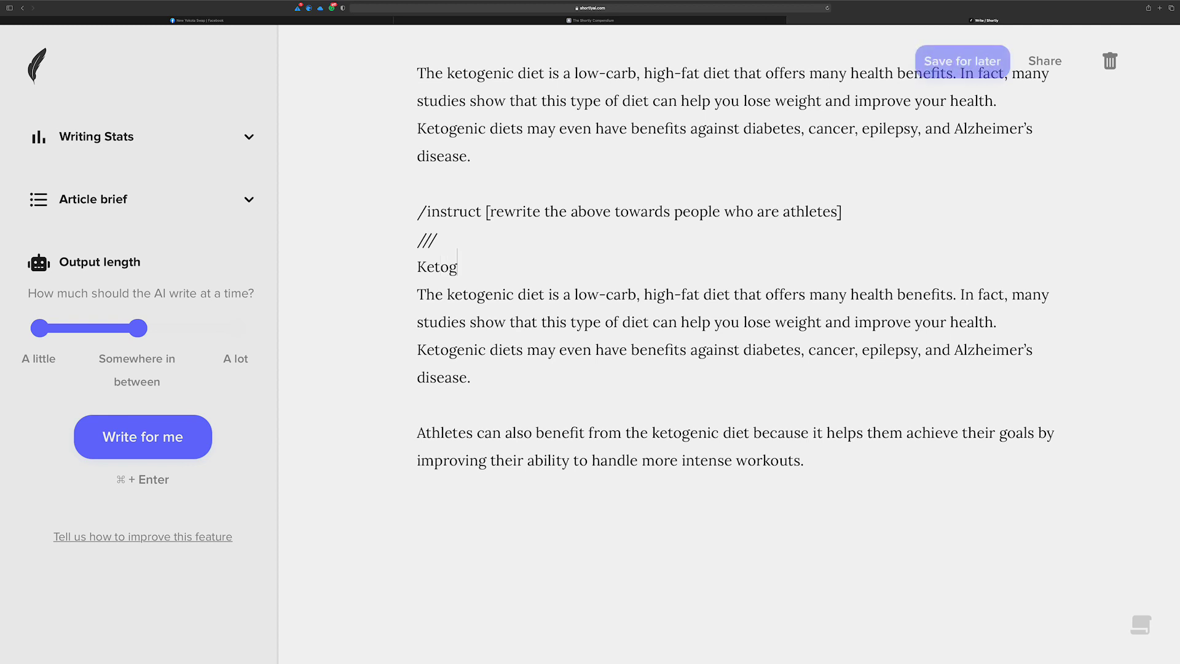
{"action": "type", "text": "enic Diet"}
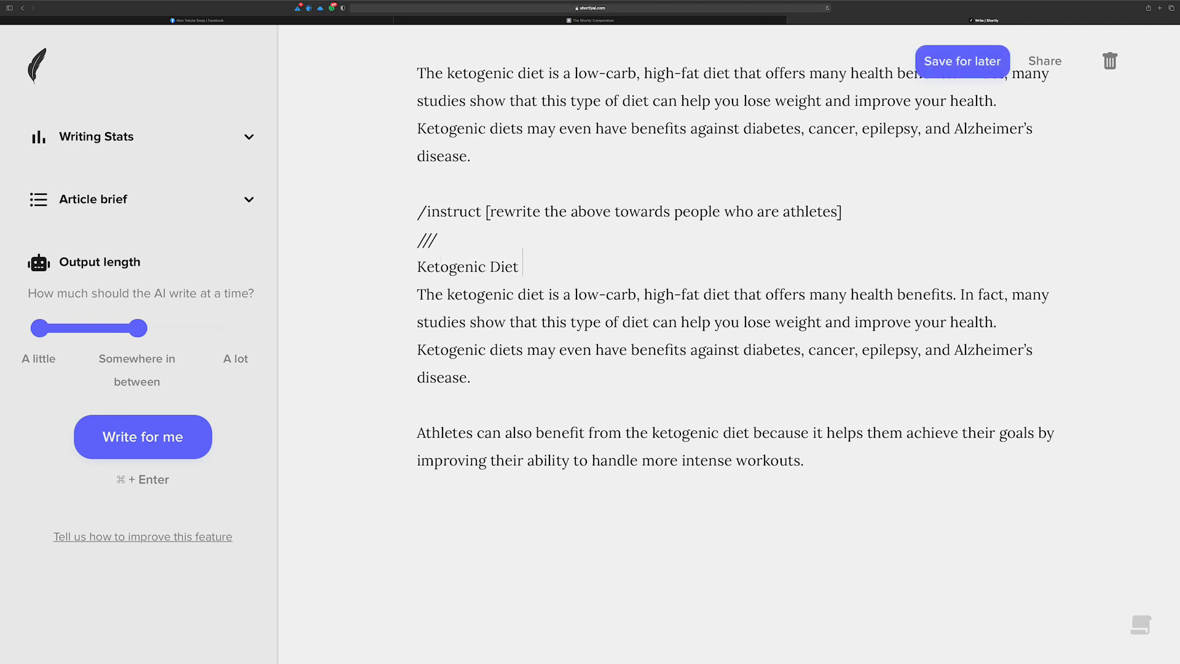
{"action": "type", "text": " for Athletes"}
{"action": "key", "text": "Return"}
Replace the document title with "Ketogenic Diet for Athletes" and expand the article brief
{"action": "left_click_drag", "start_coordinate": [606, 264], "coordinate": [414, 256]}
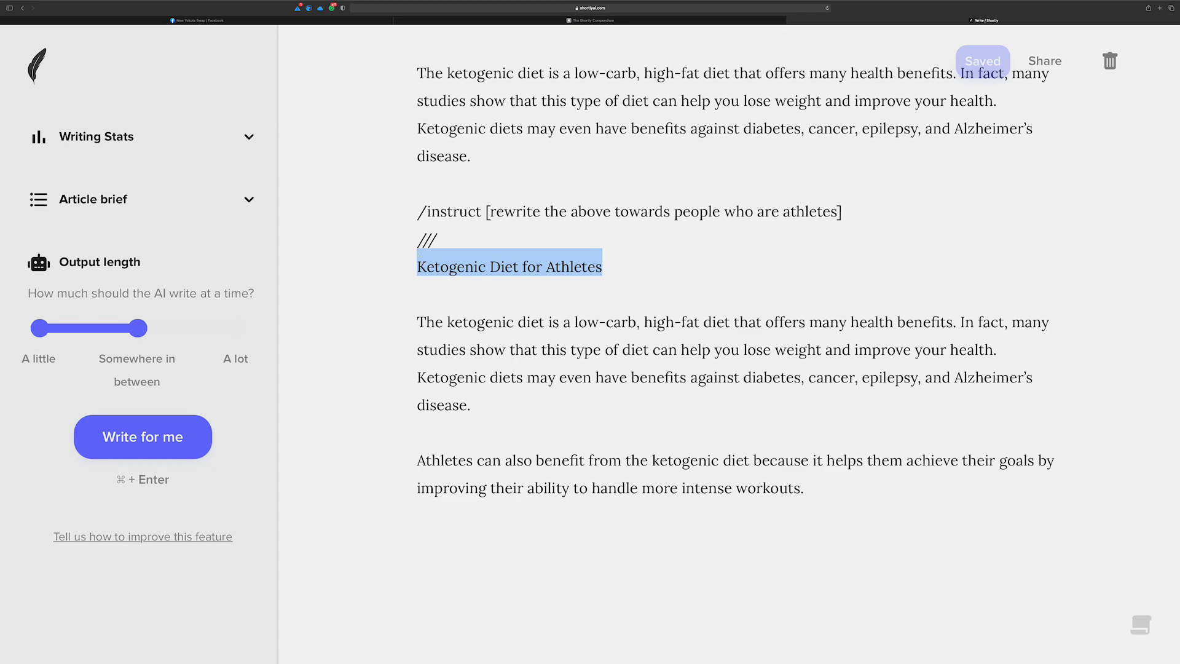
{"action": "scroll", "coordinate": [514, 245], "scroll_direction": "up", "scroll_amount": 5}
{"action": "triple_click", "coordinate": [514, 163]}
{"action": "type", "text": "Ketogenic Diet for Athletes"}
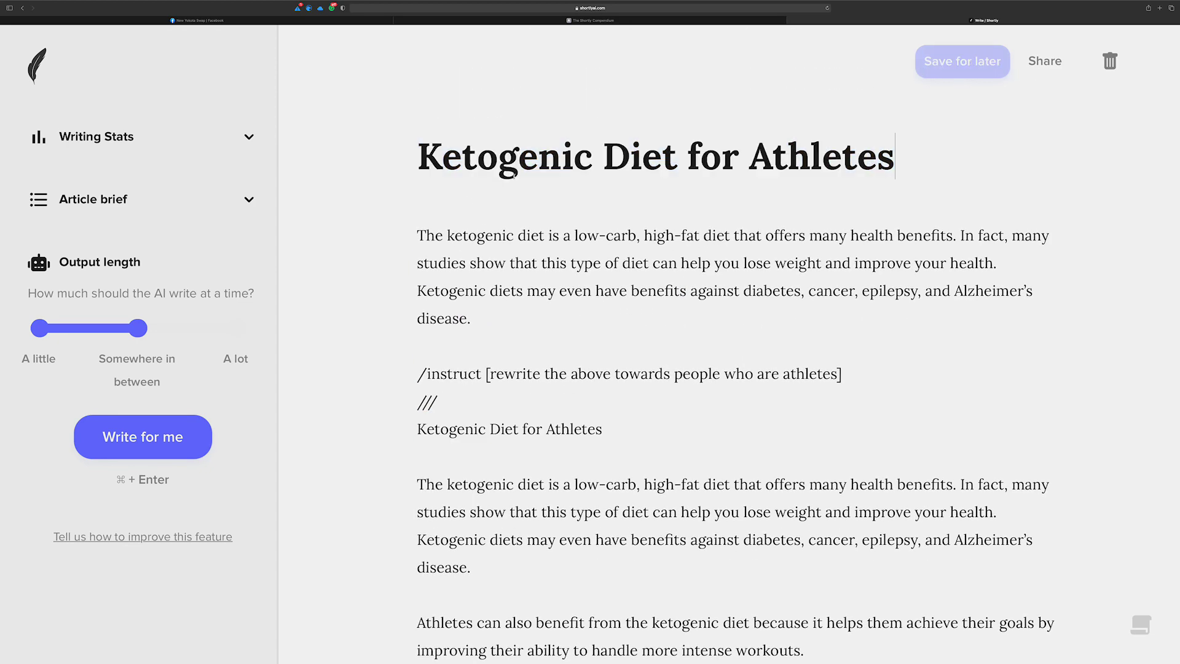
{"action": "left_click", "coordinate": [137, 205]}
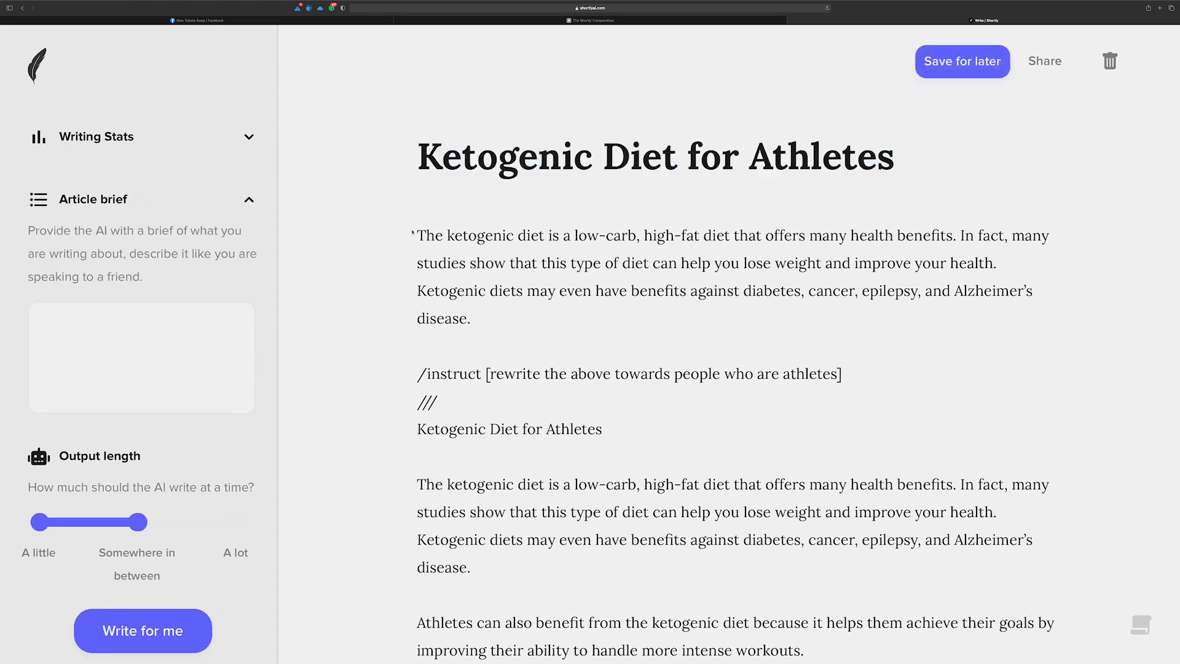
Insert an instruct command reading "write an article brief about Ketogenic Diet for Athletes" above the first paragraph and generate the AI output
{"action": "left_click", "coordinate": [428, 233]}
{"action": "key", "text": "Return"}
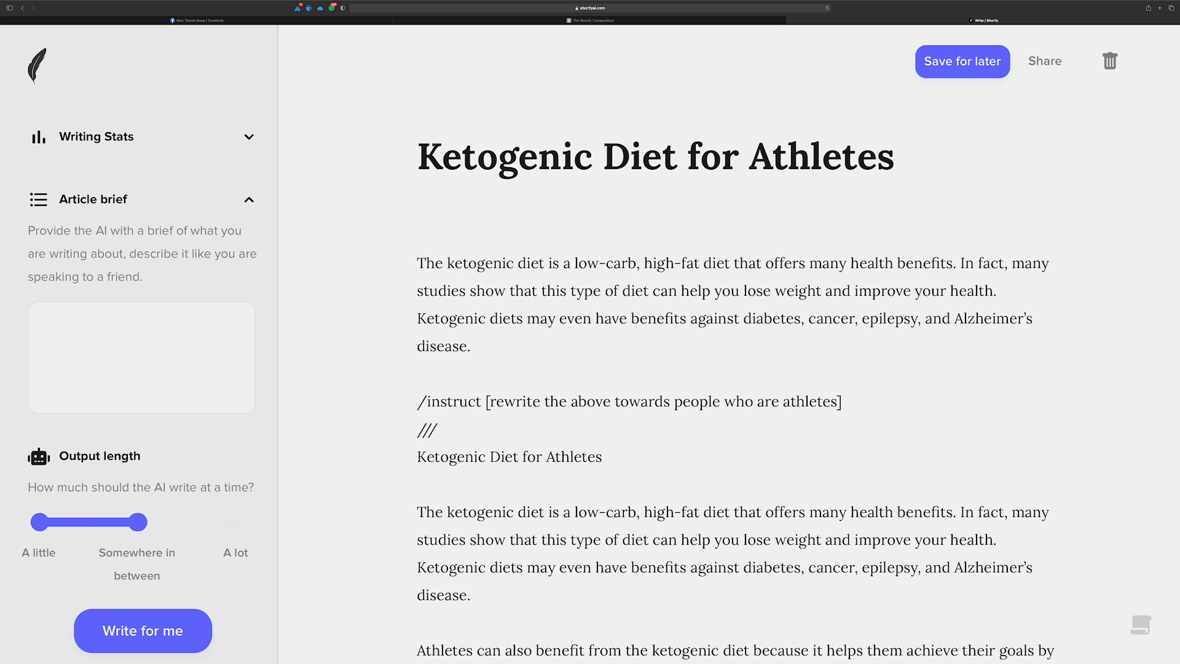
{"action": "type", "text": "write an article brief "}
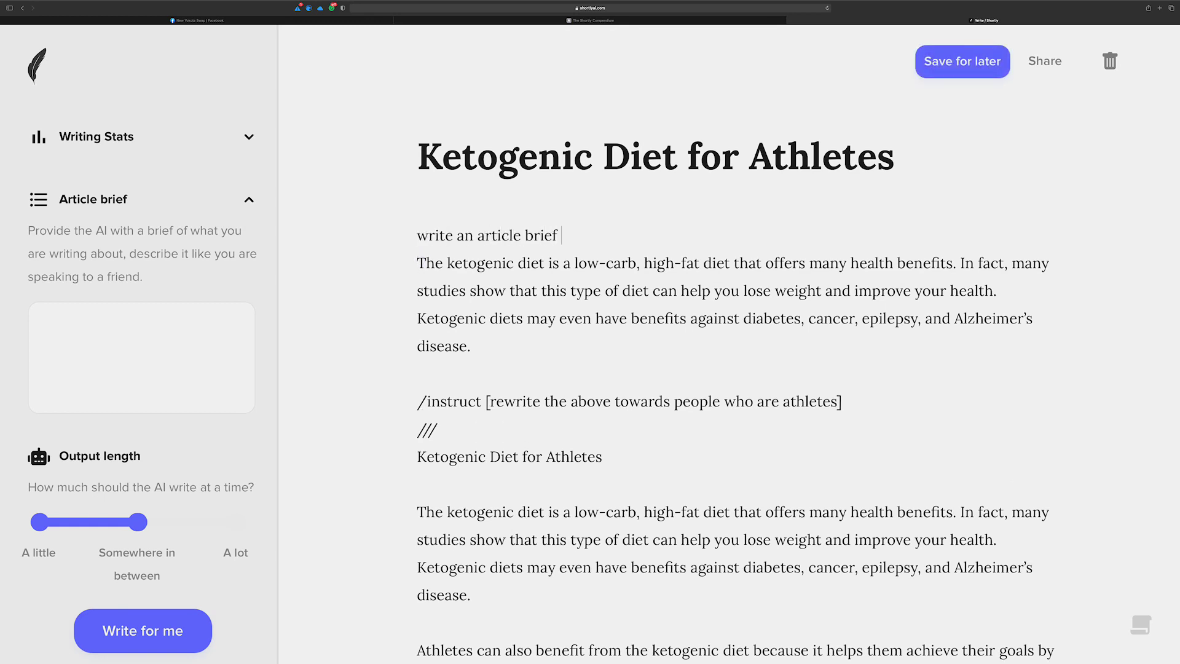
{"action": "type", "text": "fo"}
{"action": "key", "text": "BackSpace"}
{"action": "key", "text": "BackSpace"}
{"action": "type", "text": "about"}
{"action": "type", "text": "Ketogenic Diet for Athletes"}
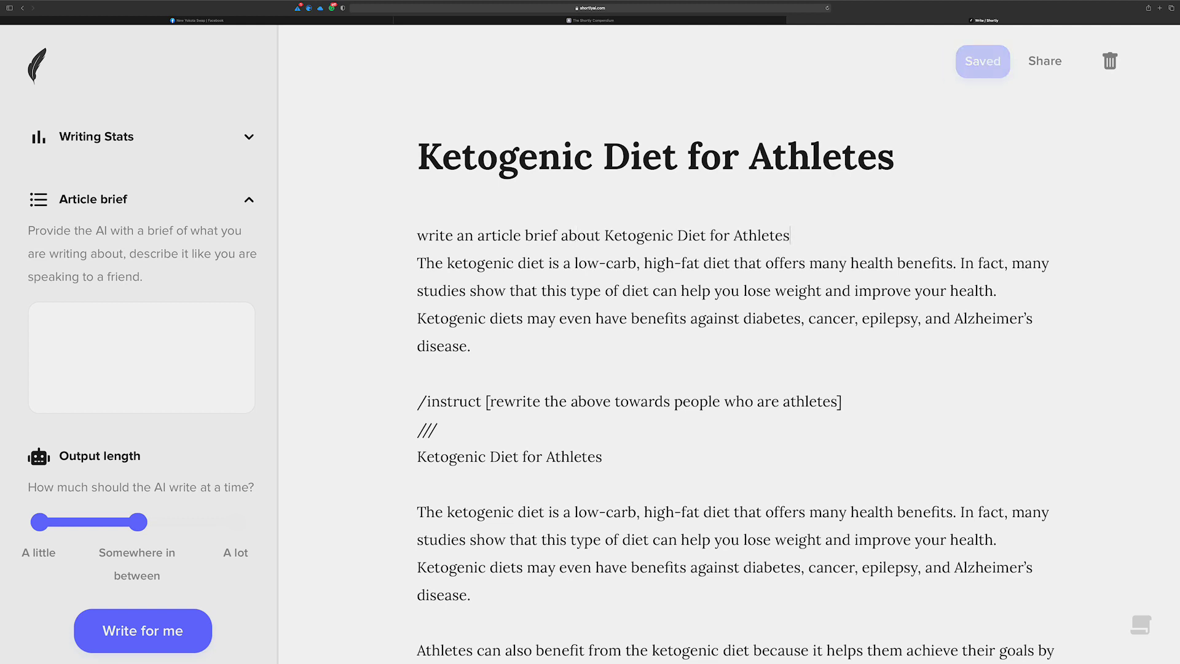
{"action": "key", "text": "super+shift+Left"}
{"action": "key", "text": "super+Return"}
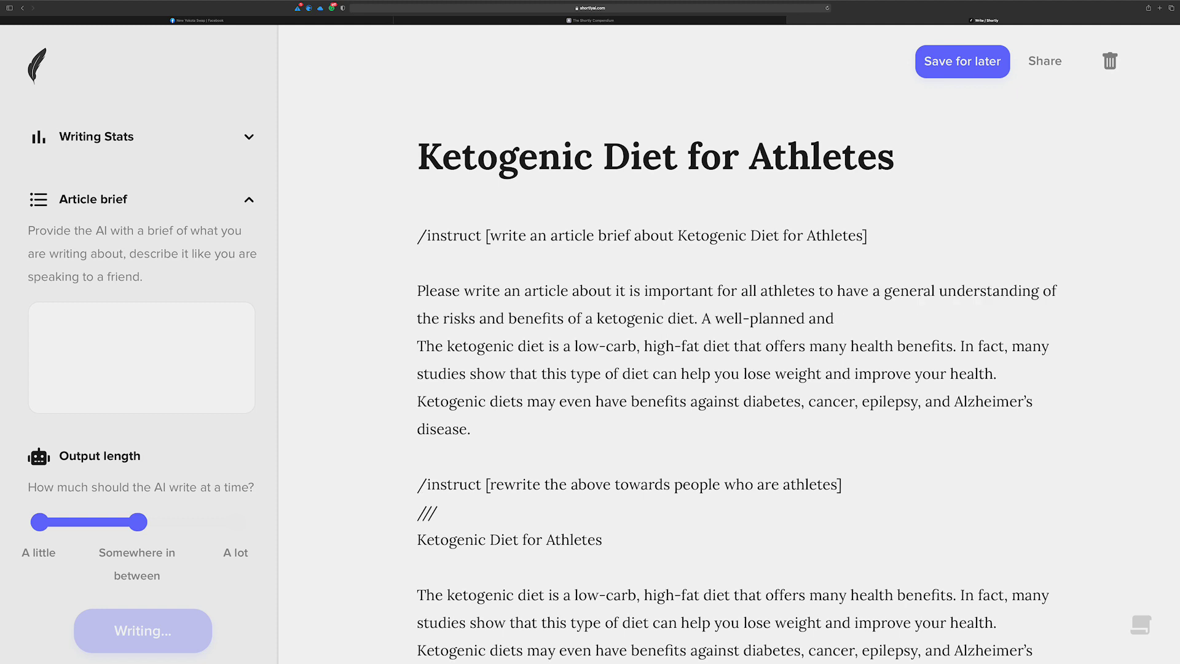
Move the generated brief text into the article brief and remove the brief-writing instruct command from the document
{"action": "left_click", "coordinate": [822, 344]}
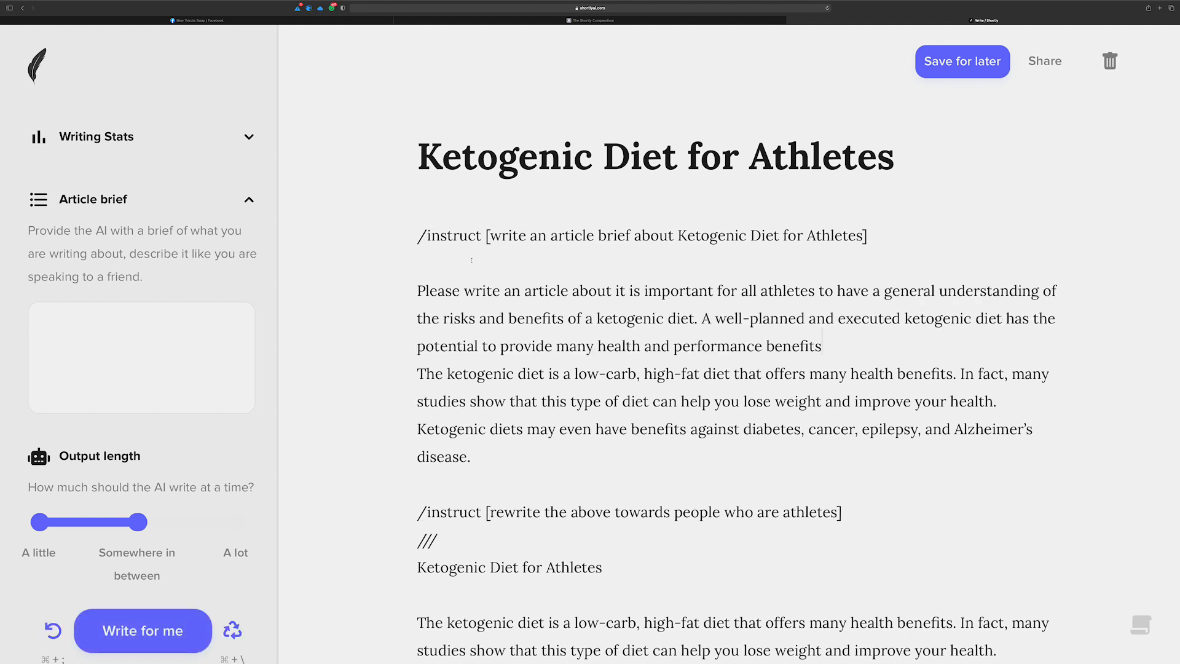
{"action": "key", "text": "Return"}
{"action": "left_click_drag", "start_coordinate": [821, 345], "coordinate": [400, 292]}
{"action": "key", "text": "BackSpace"}
{"action": "left_click", "coordinate": [147, 312]}
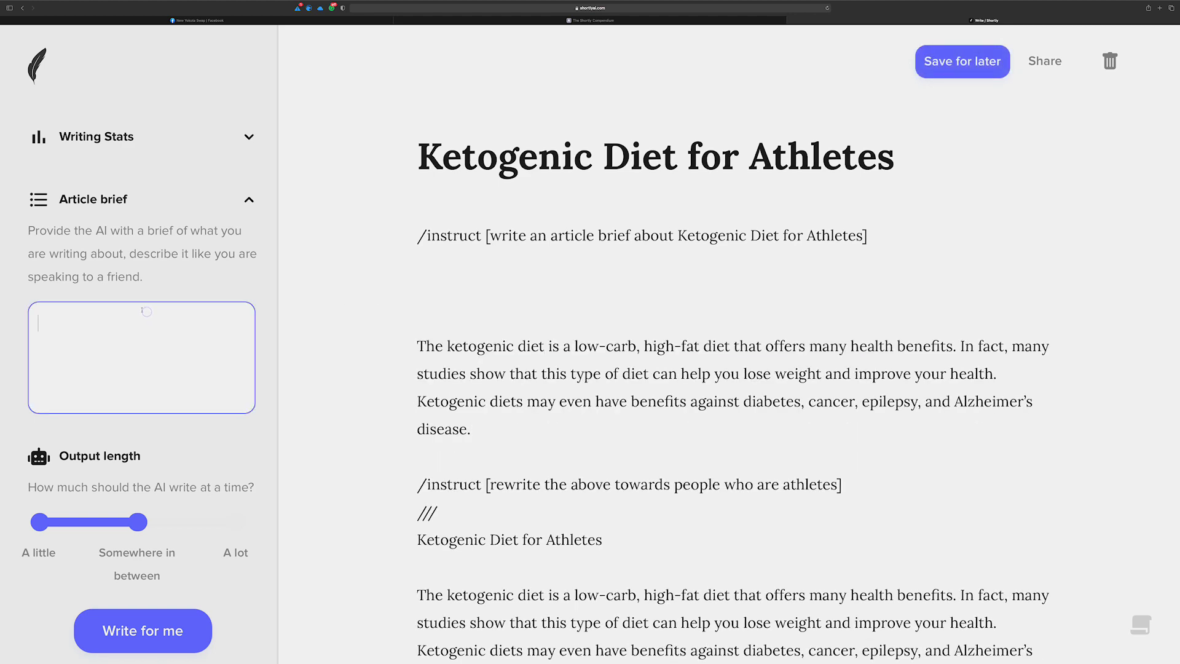
{"action": "key", "text": "ctrl+v"}
{"action": "left_click_drag", "start_coordinate": [499, 286], "coordinate": [382, 234]}
{"action": "key", "text": "BackSpace"}
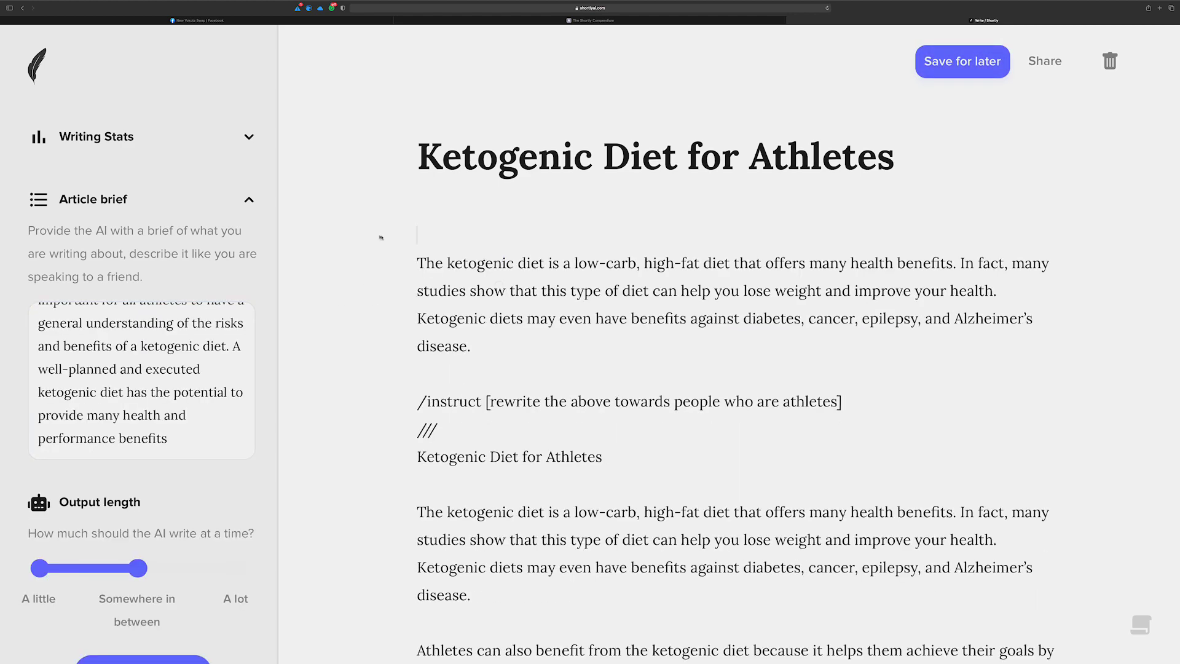
Insert a blank line between the remaining instruct command and the "///" line
{"action": "scroll", "coordinate": [465, 159], "scroll_direction": "down", "scroll_amount": 5}
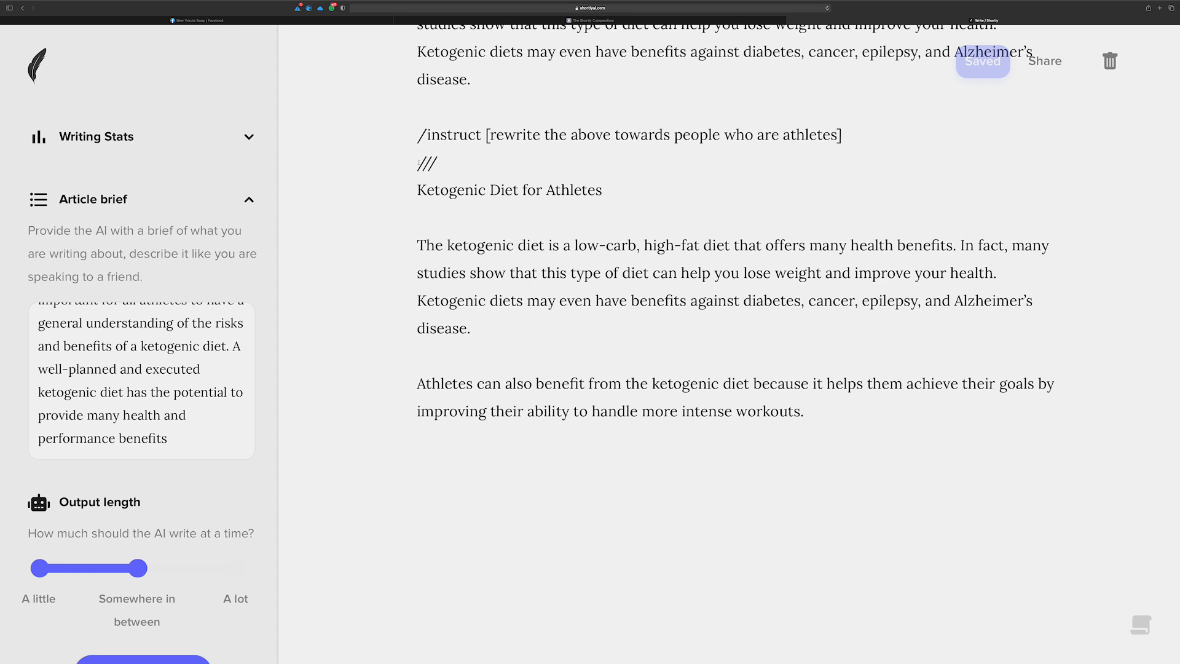
{"action": "left_click", "coordinate": [418, 163]}
{"action": "key", "text": "Return"}
{"action": "double_click", "coordinate": [445, 192]}
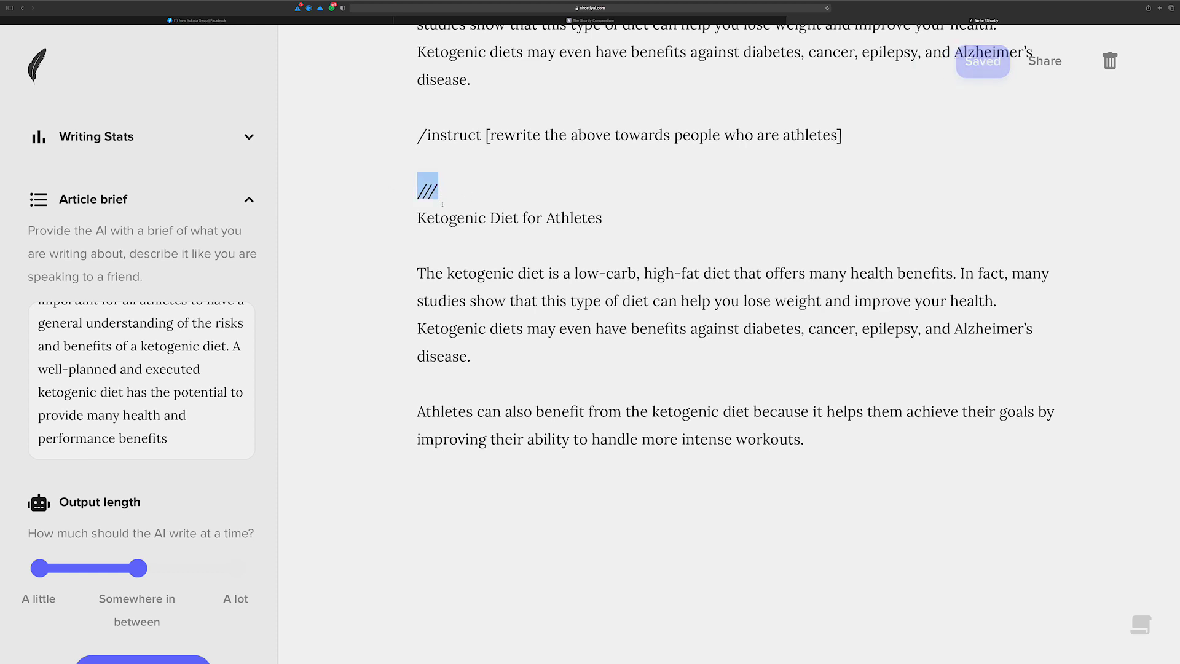
Set the output length to "A little" and generate two AI continuations after the final paragraph about athletes
{"action": "left_click", "coordinate": [805, 439]}
{"action": "left_click_drag", "start_coordinate": [804, 439], "coordinate": [413, 412]}
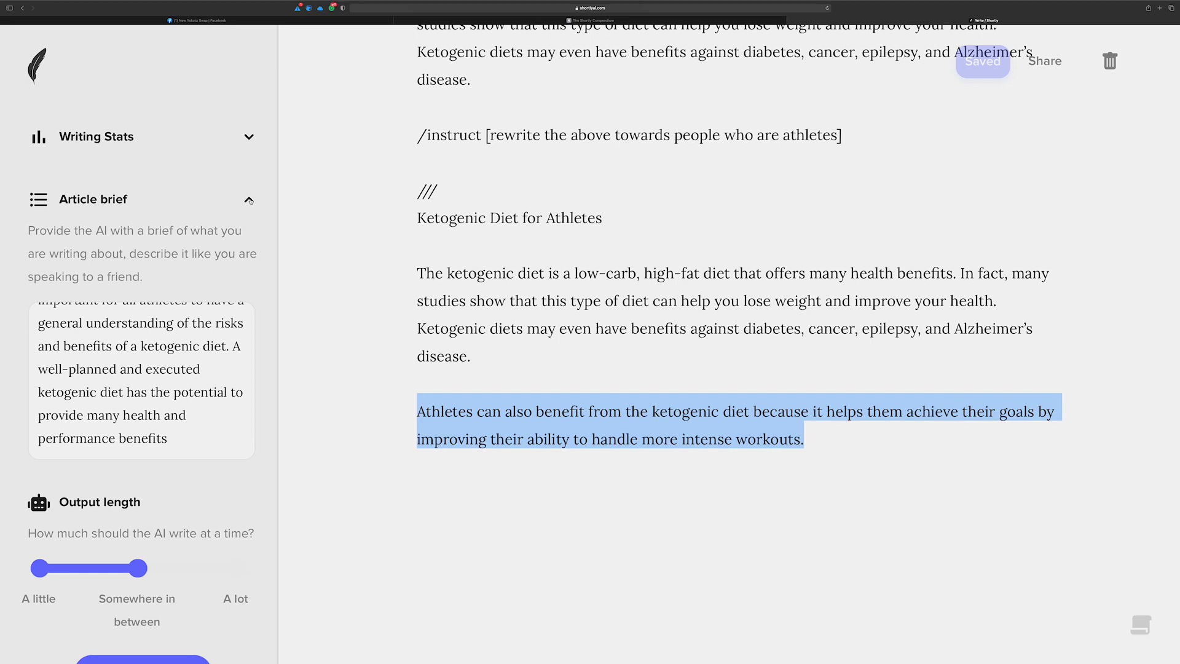
{"action": "left_click", "coordinate": [249, 200]}
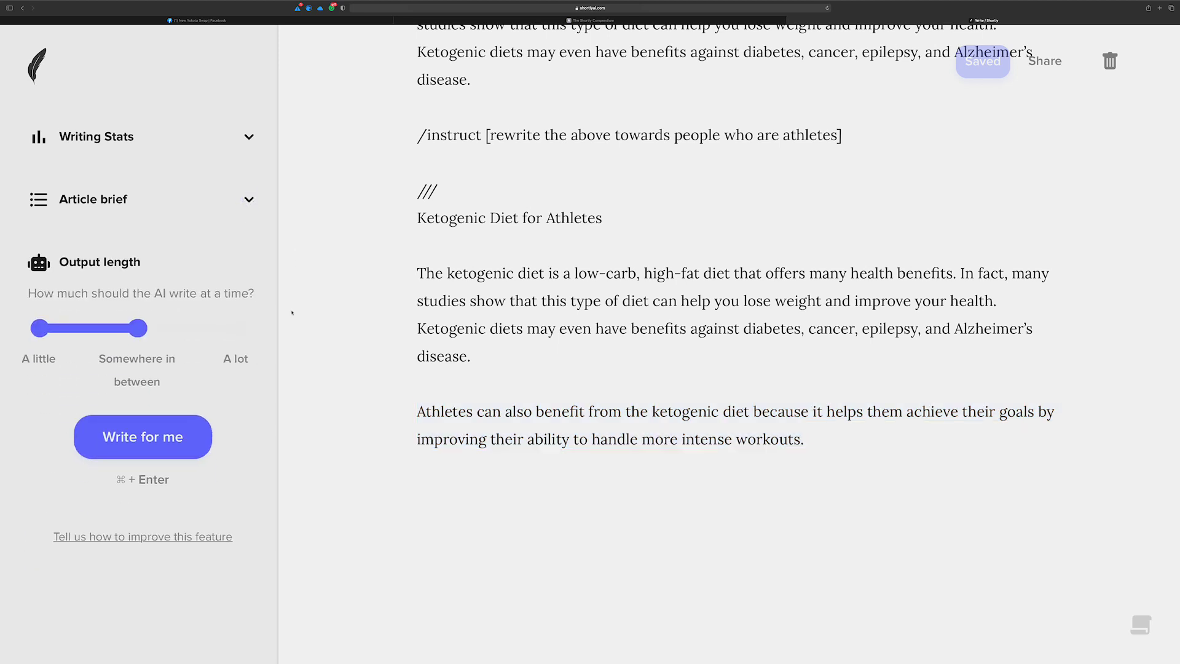
{"action": "left_click", "coordinate": [40, 327]}
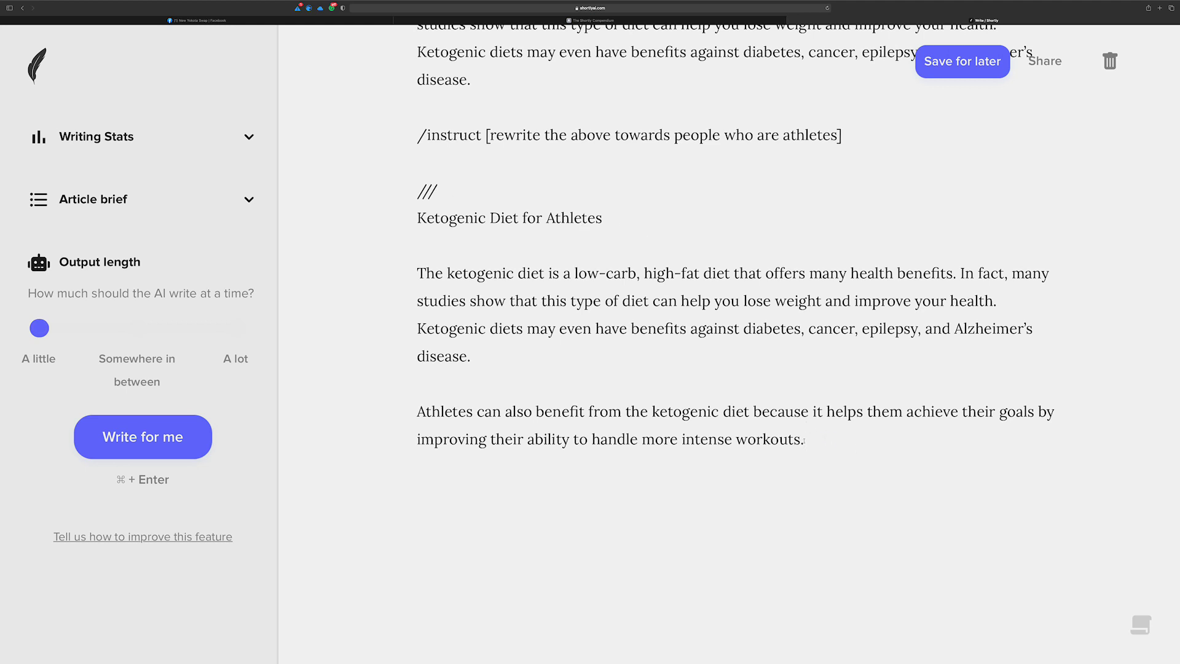
{"action": "left_click_drag", "start_coordinate": [810, 440], "coordinate": [550, 426]}
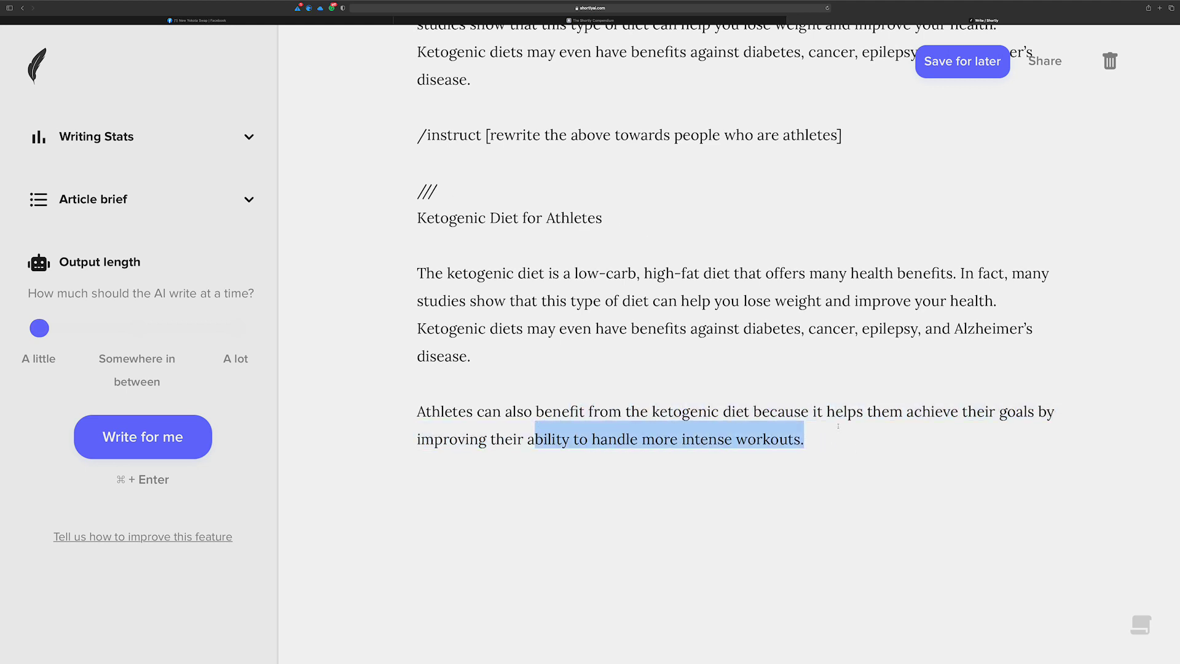
{"action": "left_click", "coordinate": [820, 432]}
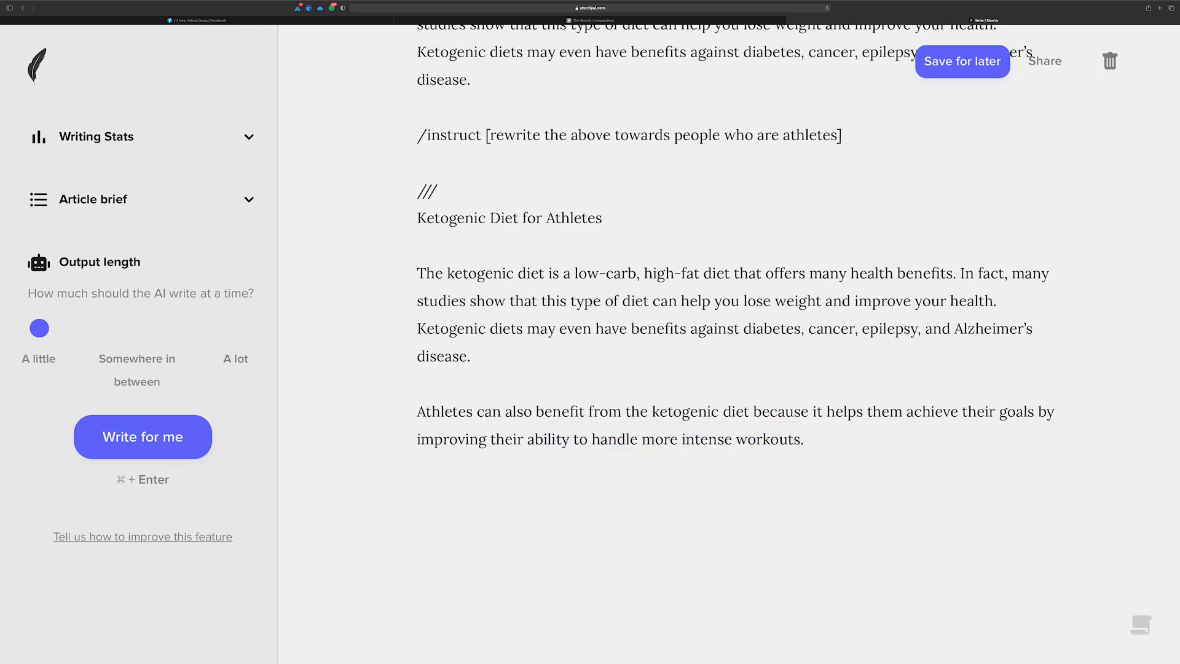
{"action": "key", "text": "super+Return"}
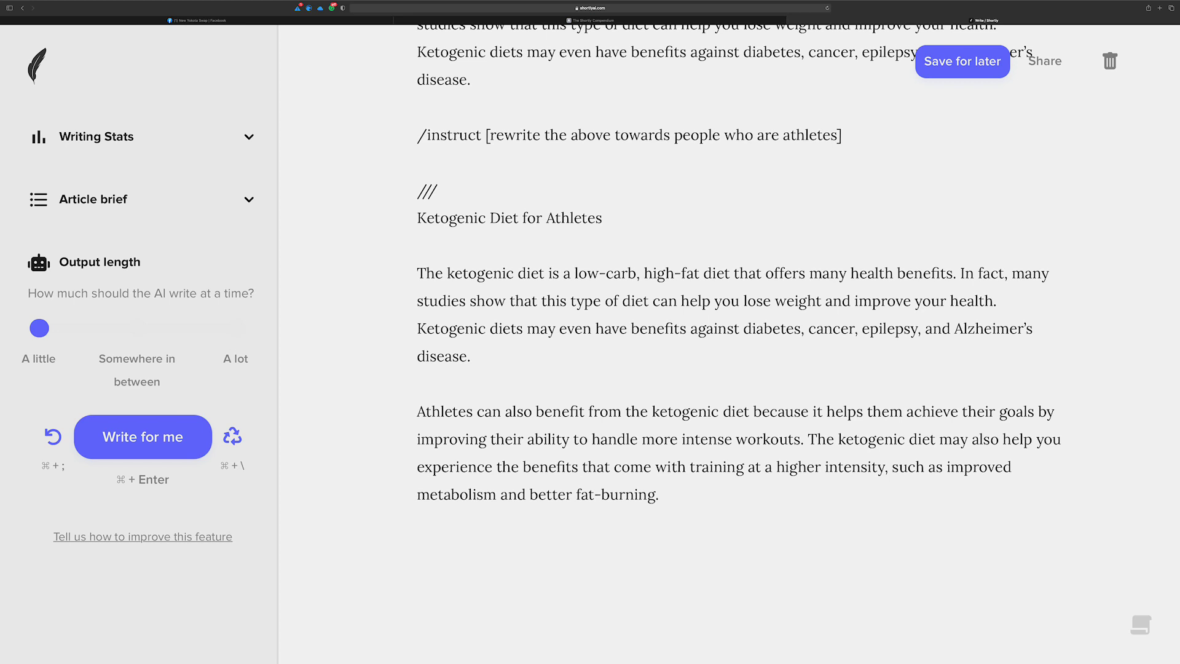
{"action": "key", "text": "super+Return"}
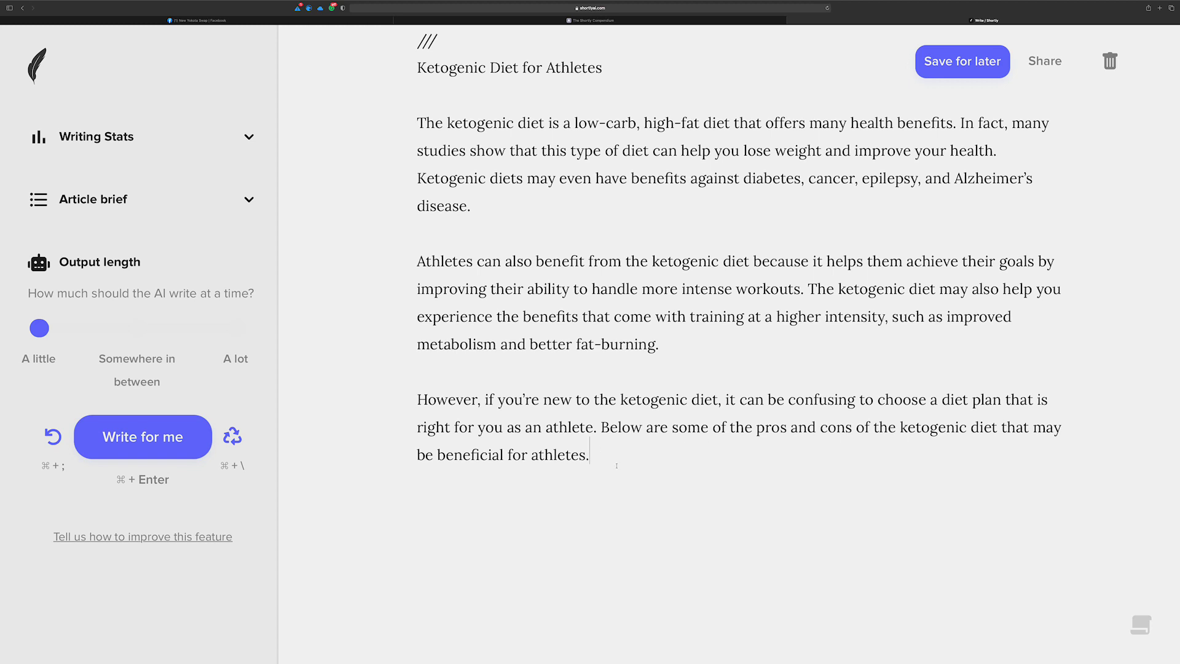
Review the article brief's text, collapse the brief and reread the generated athlete article
{"action": "left_click", "coordinate": [247, 201]}
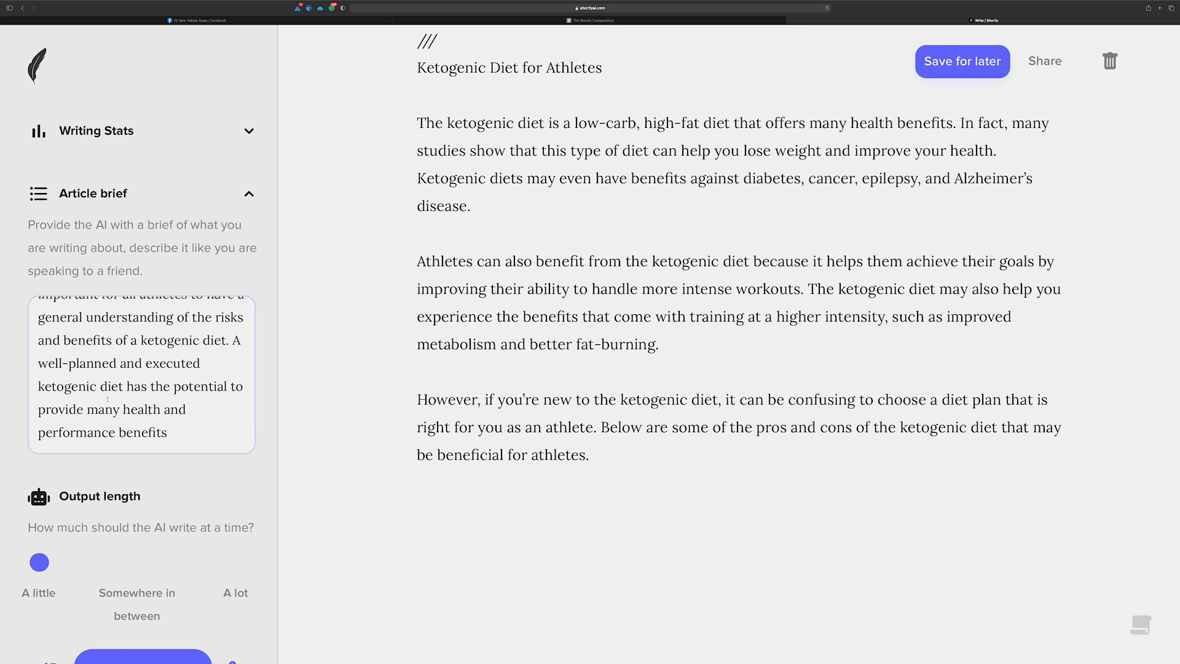
{"action": "scroll", "coordinate": [108, 399], "scroll_direction": "down", "scroll_amount": 2}
{"action": "scroll", "coordinate": [123, 398], "scroll_direction": "up", "scroll_amount": 5}
{"action": "scroll", "coordinate": [177, 397], "scroll_direction": "down", "scroll_amount": 5}
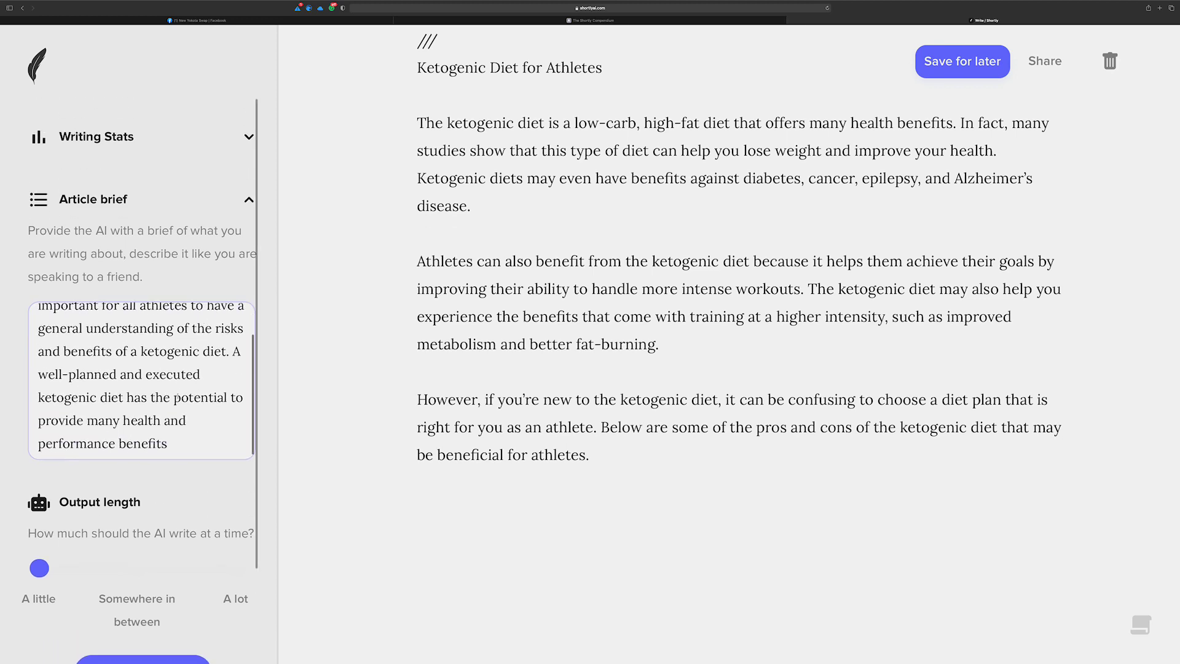
{"action": "left_click", "coordinate": [252, 197]}
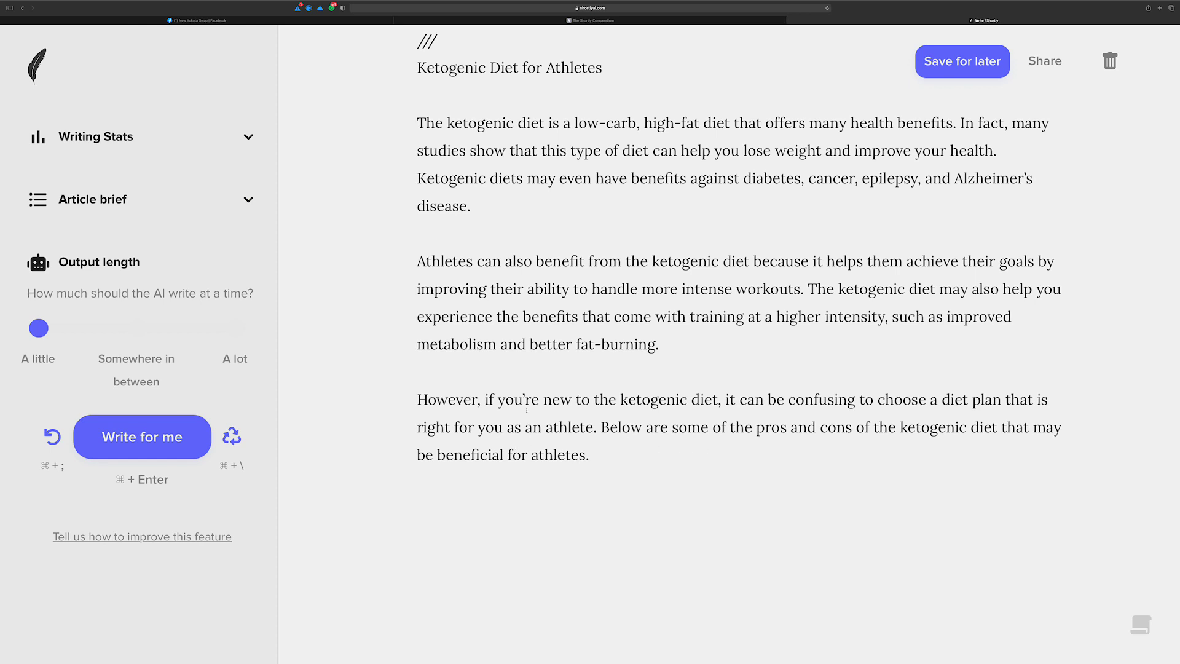
{"action": "scroll", "coordinate": [527, 410], "scroll_direction": "up", "scroll_amount": 3}
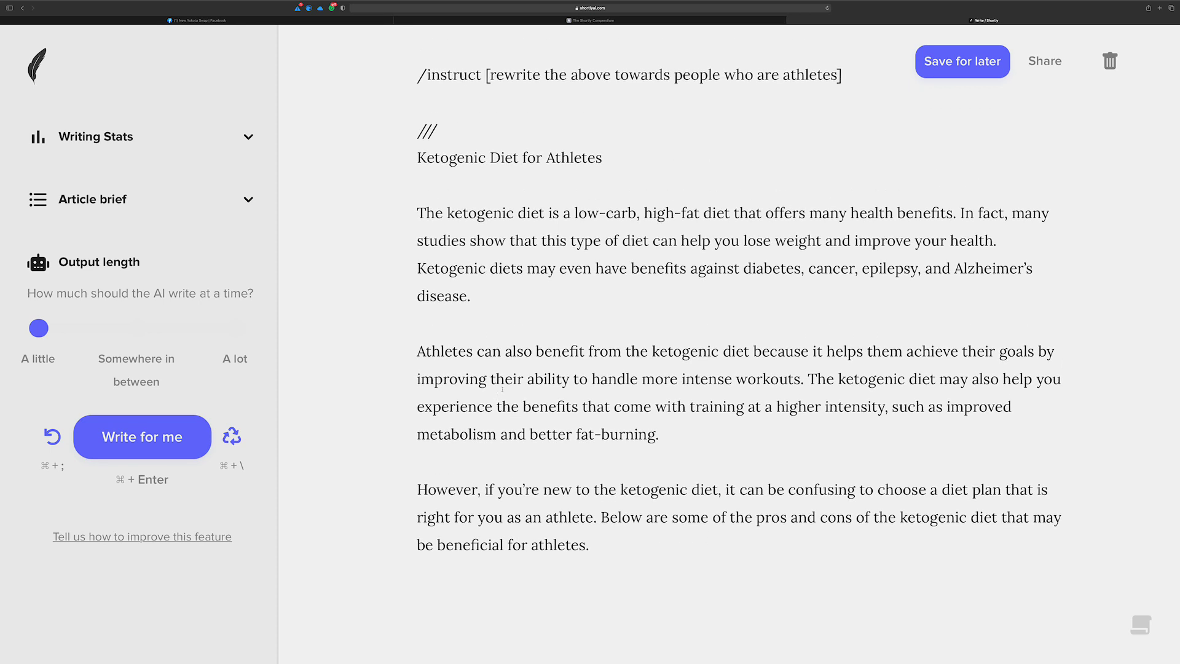
{"action": "scroll", "coordinate": [545, 384], "scroll_direction": "down", "scroll_amount": 1}
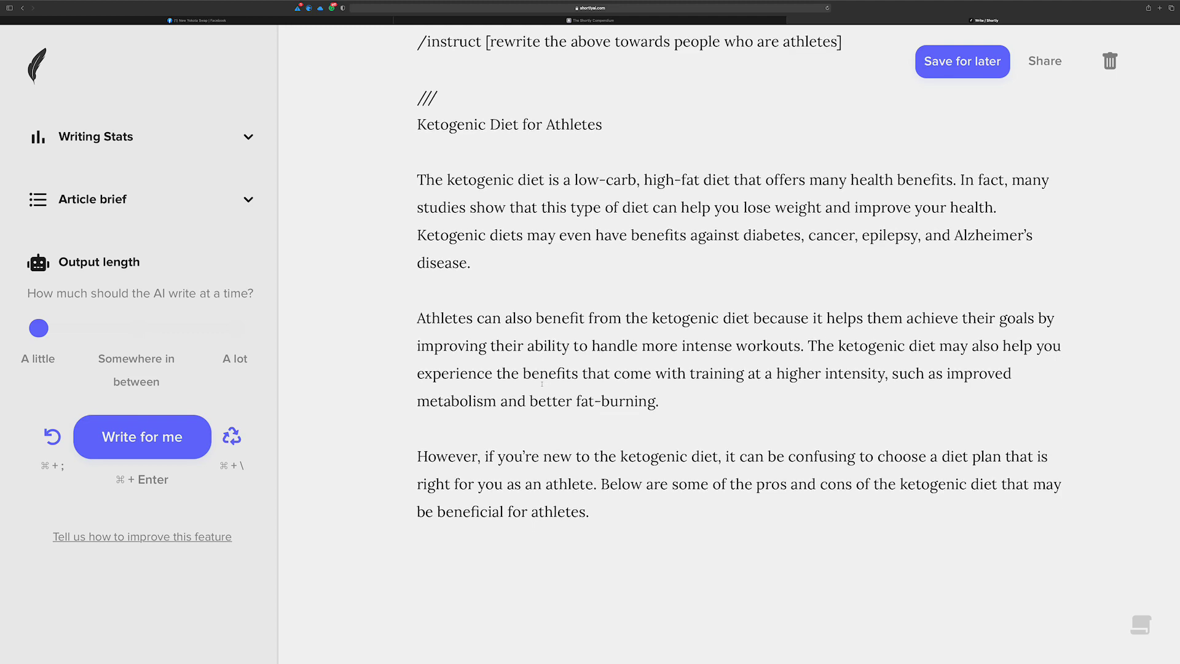
Delete the opening ketogenic diet paragraph, the instruct command and the "///" line above the "Ketogenic Diet for Athletes" heading line
{"action": "scroll", "coordinate": [859, 377], "scroll_direction": "up", "scroll_amount": 5}
{"action": "left_click", "coordinate": [858, 377]}
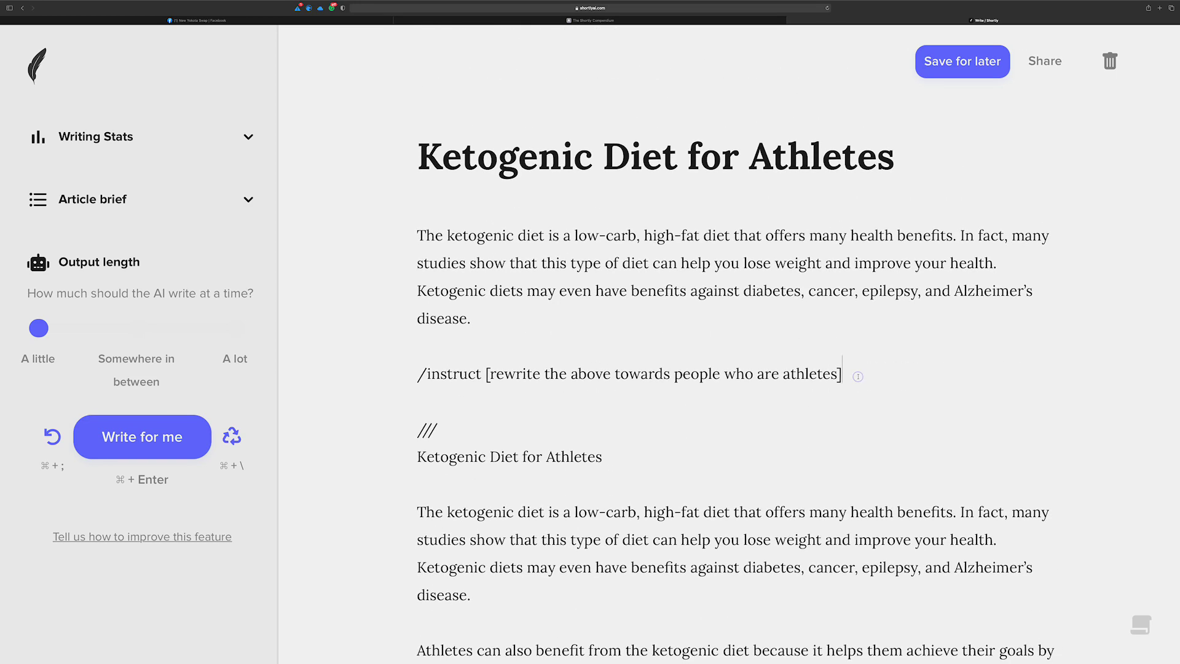
{"action": "left_click_drag", "start_coordinate": [452, 402], "coordinate": [361, 214]}
{"action": "key", "text": "Delete"}
{"action": "key", "text": "Delete"}
{"action": "key", "text": "Delete"}
{"action": "key", "text": "Delete"}
{"action": "key", "text": "Delete"}
{"action": "key", "text": "Delete"}
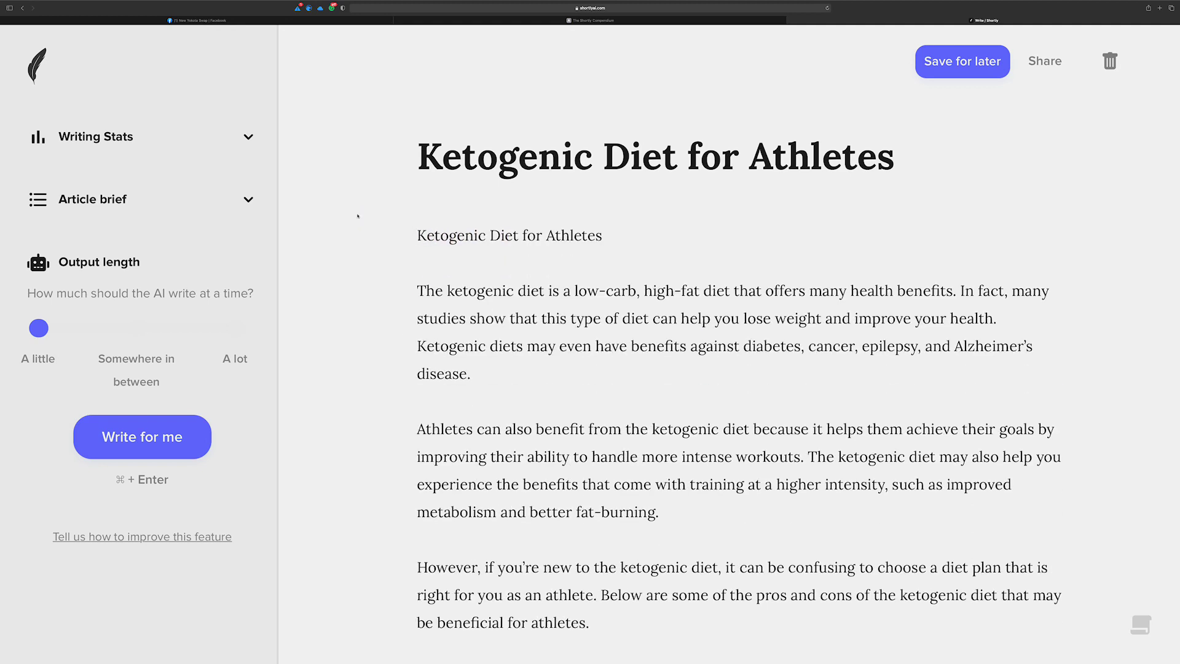
Check the document's writing stats and collapse them again
{"action": "left_click", "coordinate": [249, 137]}
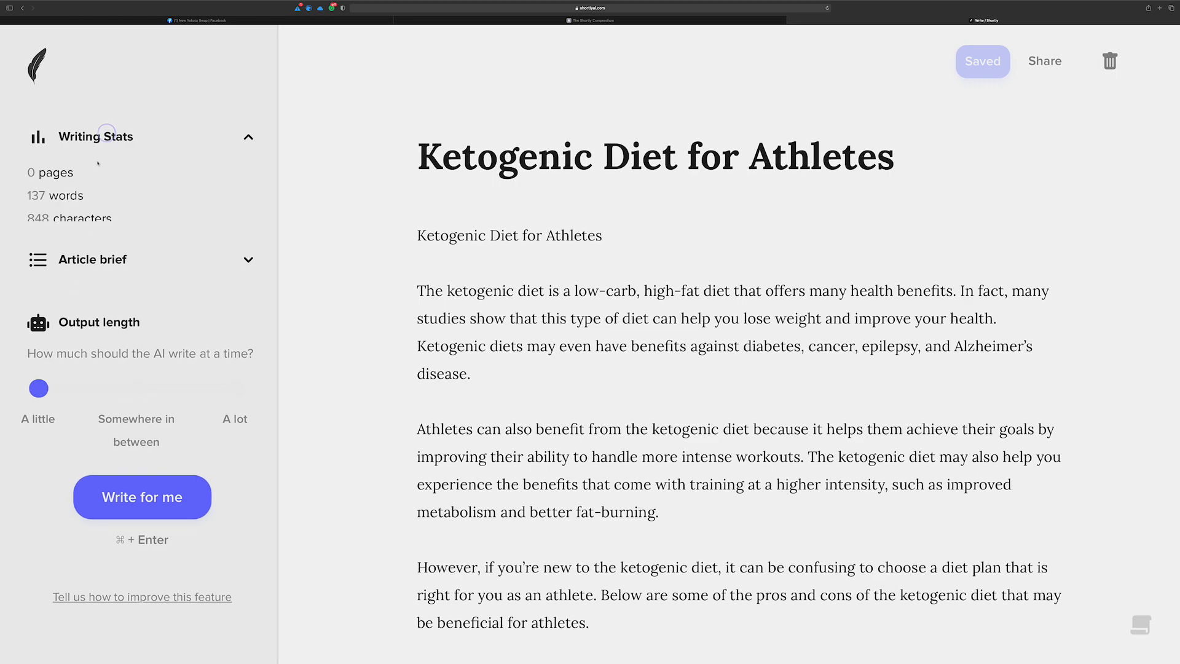
{"action": "left_click", "coordinate": [249, 137]}
{"action": "scroll", "coordinate": [561, 301], "scroll_direction": "up", "scroll_amount": 5}
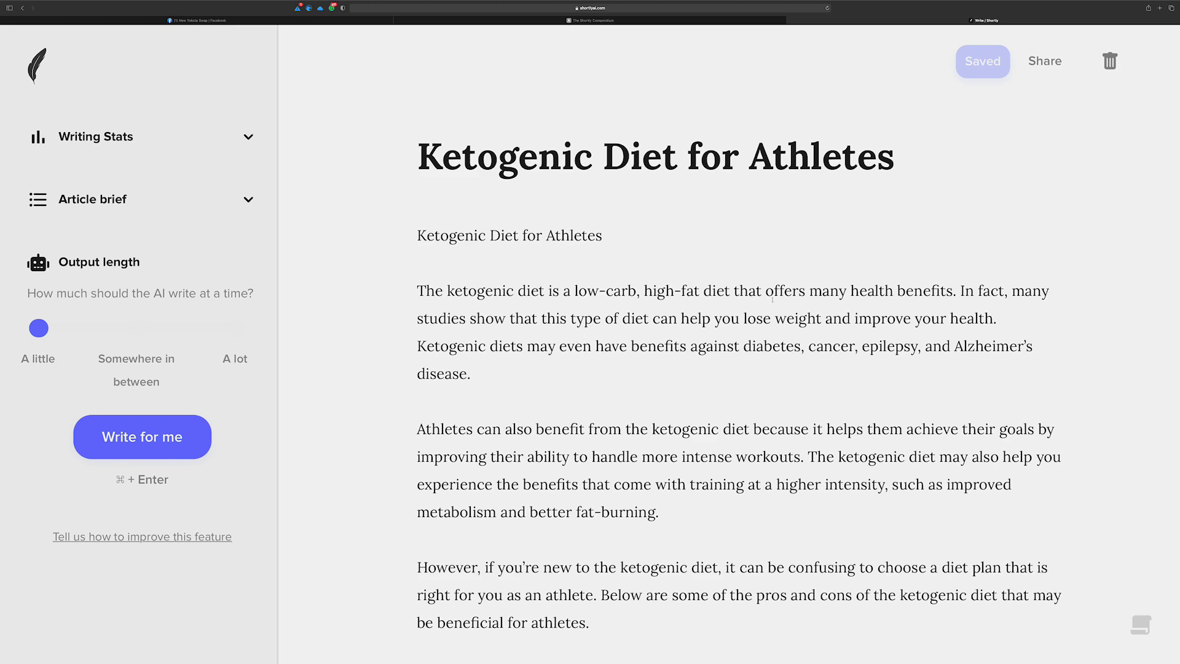
Undo the deletion of the opening paragraph, instruct command and "///" line
{"action": "key", "text": "super+z"}
{"action": "left_click_drag", "start_coordinate": [720, 373], "coordinate": [713, 373]}
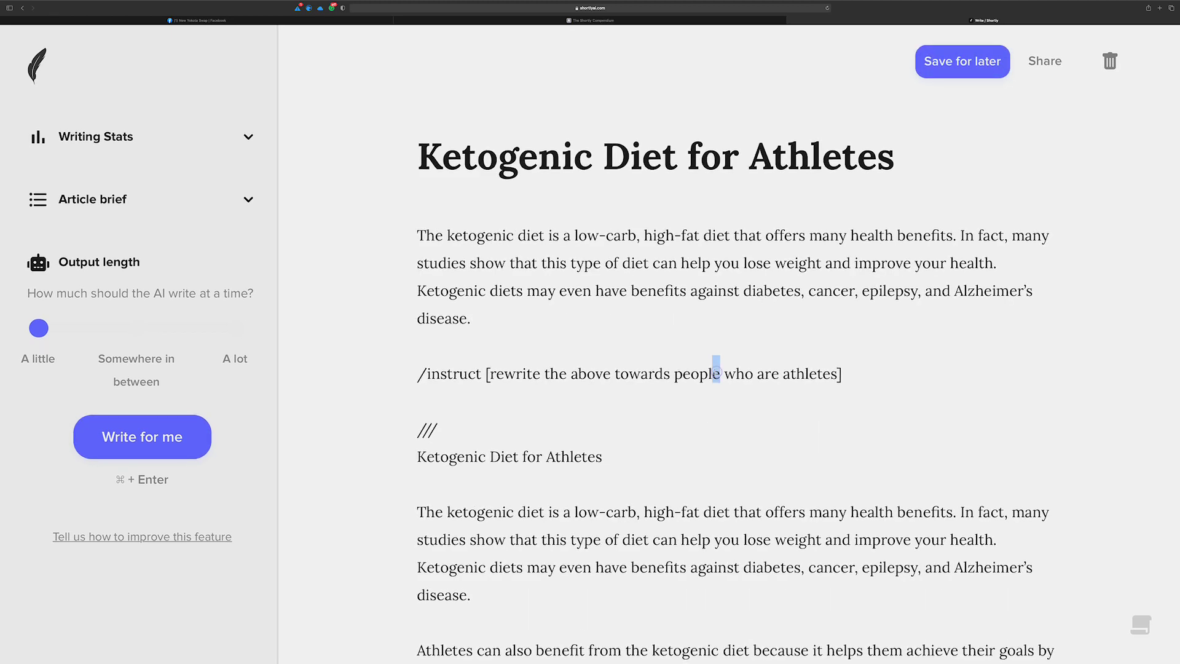
Delete everything below the instruct command, including the "///" line, the heading line and the generated text
{"action": "scroll", "coordinate": [712, 373], "scroll_direction": "down", "scroll_amount": 4}
{"action": "left_click_drag", "start_coordinate": [417, 227], "coordinate": [664, 534]}
{"action": "key", "text": "BackSpace"}
{"action": "key", "text": "BackSpace"}
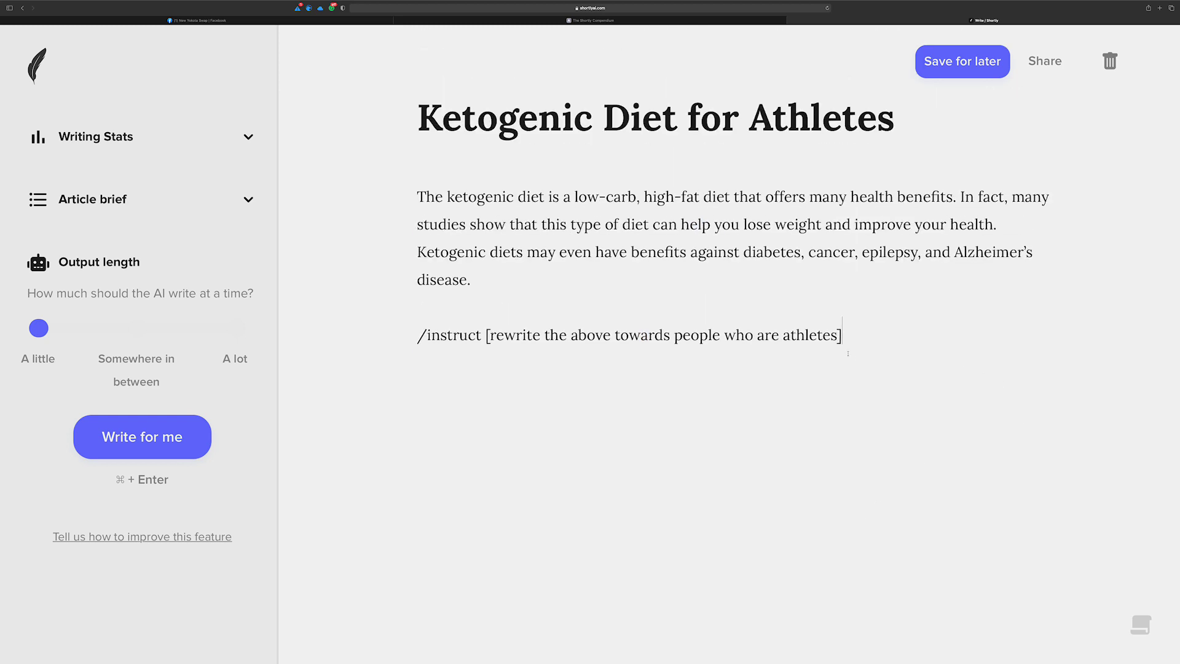
Change the audience in the instruct command to "firefighters" and generate the AI rewrite, regenerating it once
{"action": "double_click", "coordinate": [811, 335]}
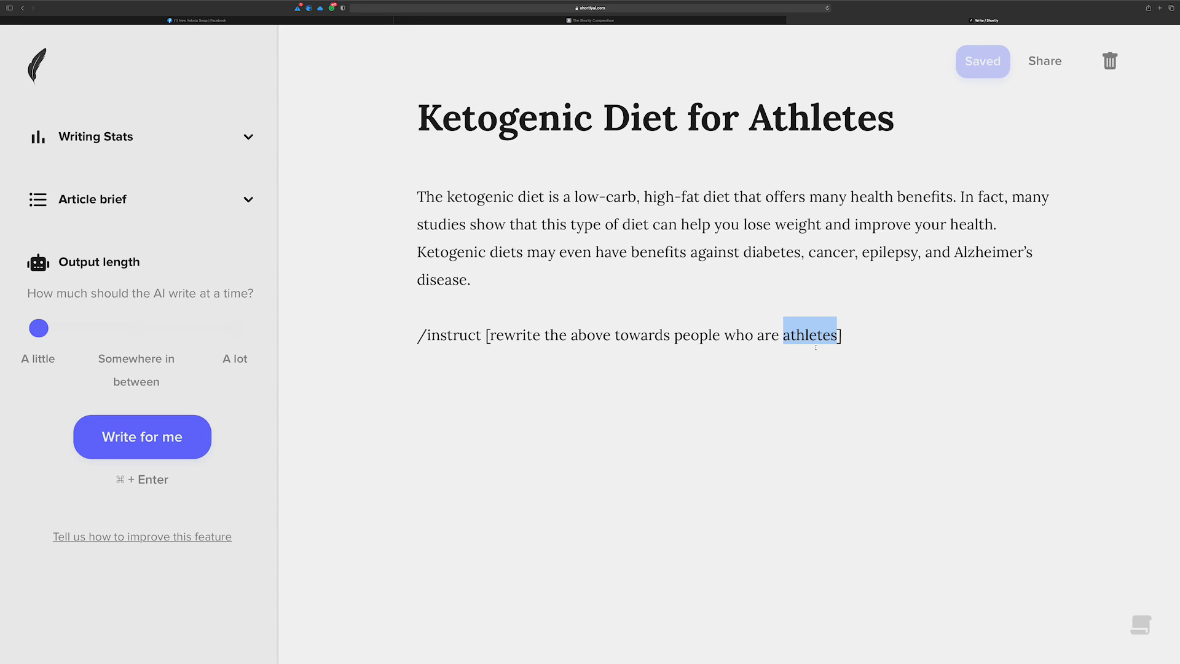
{"action": "type", "text": "firefigh"}
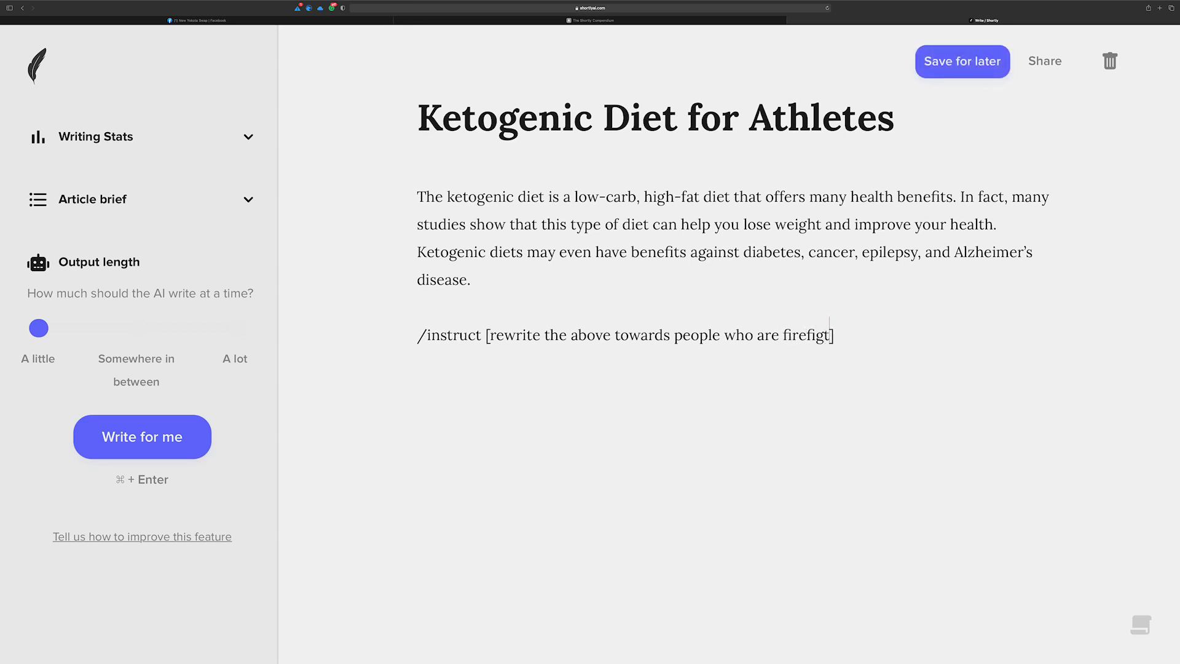
{"action": "type", "text": "ters"}
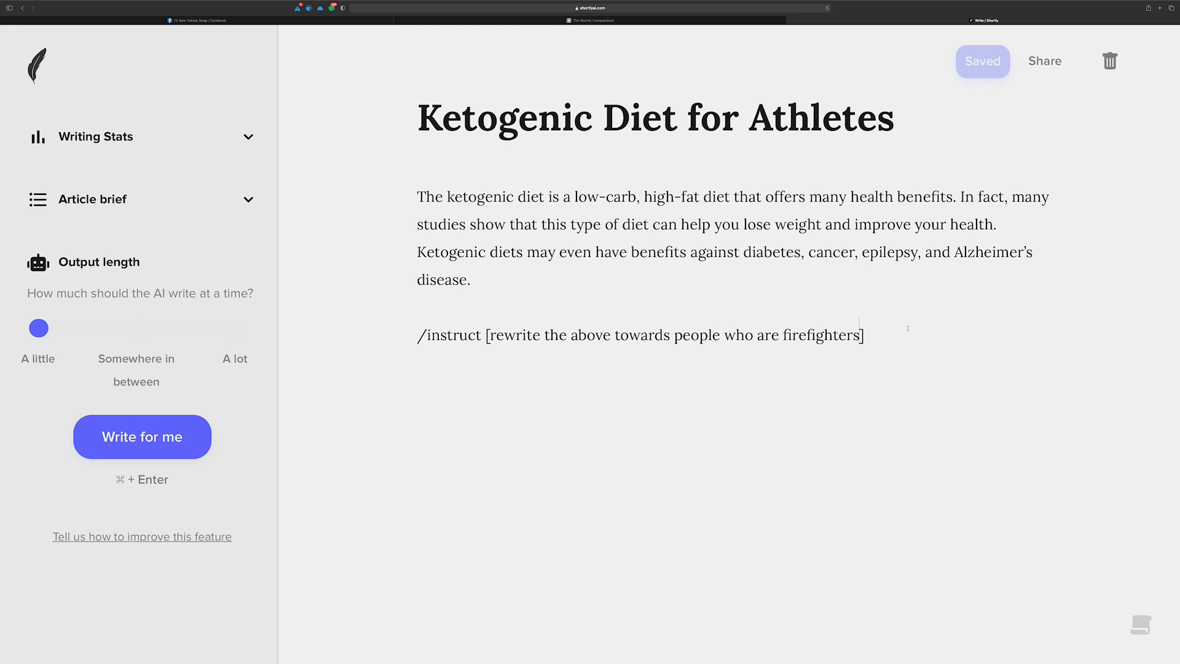
{"action": "key", "text": "super+Return"}
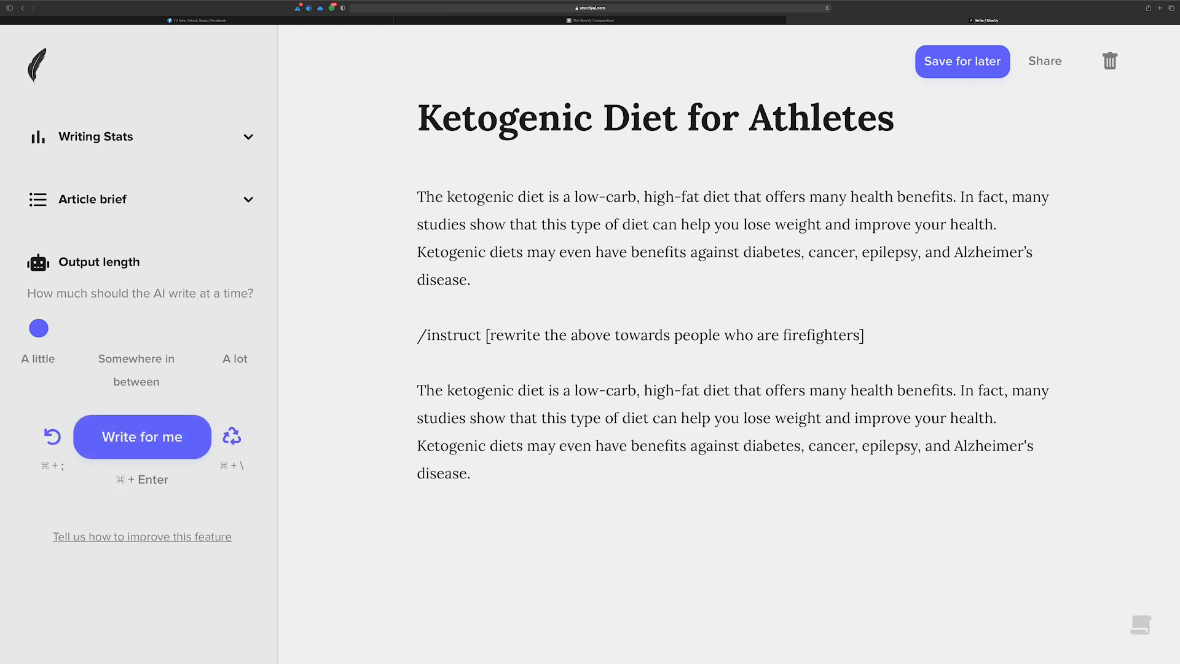
{"action": "key", "text": "super+backslash"}
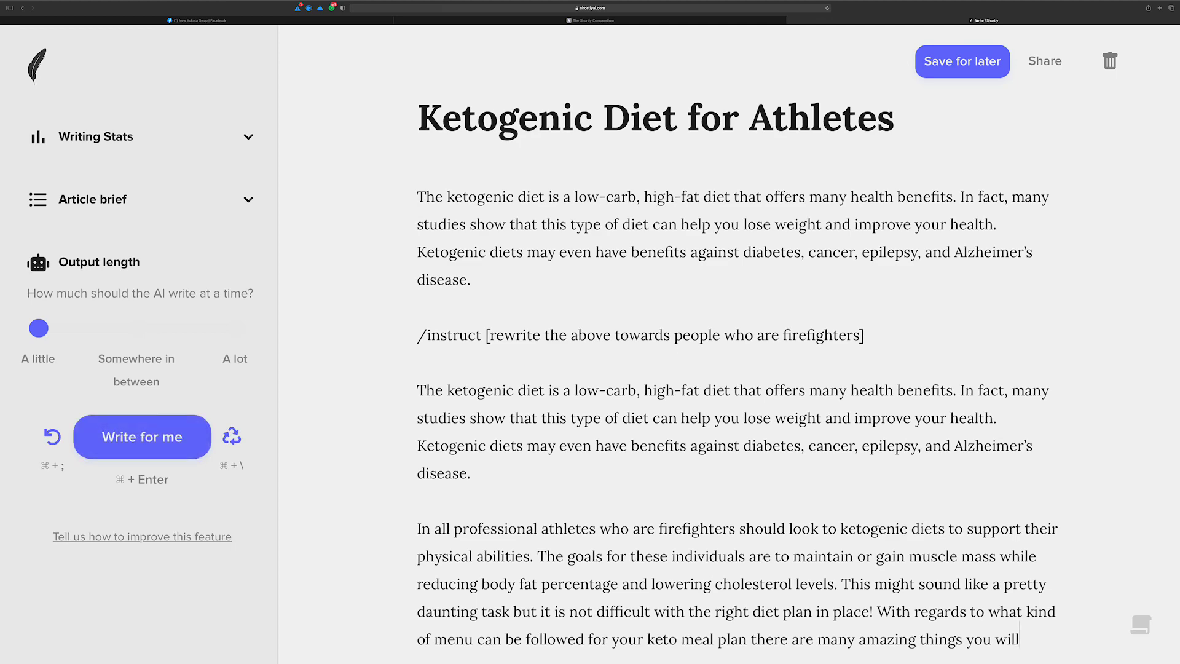
Replace the opening words "In all professional athletes who are firefighters" in the last generated paragraph with "Firefighters"
{"action": "scroll", "coordinate": [888, 335], "scroll_direction": "down", "scroll_amount": 5}
{"action": "scroll", "coordinate": [888, 336], "scroll_direction": "down", "scroll_amount": 1}
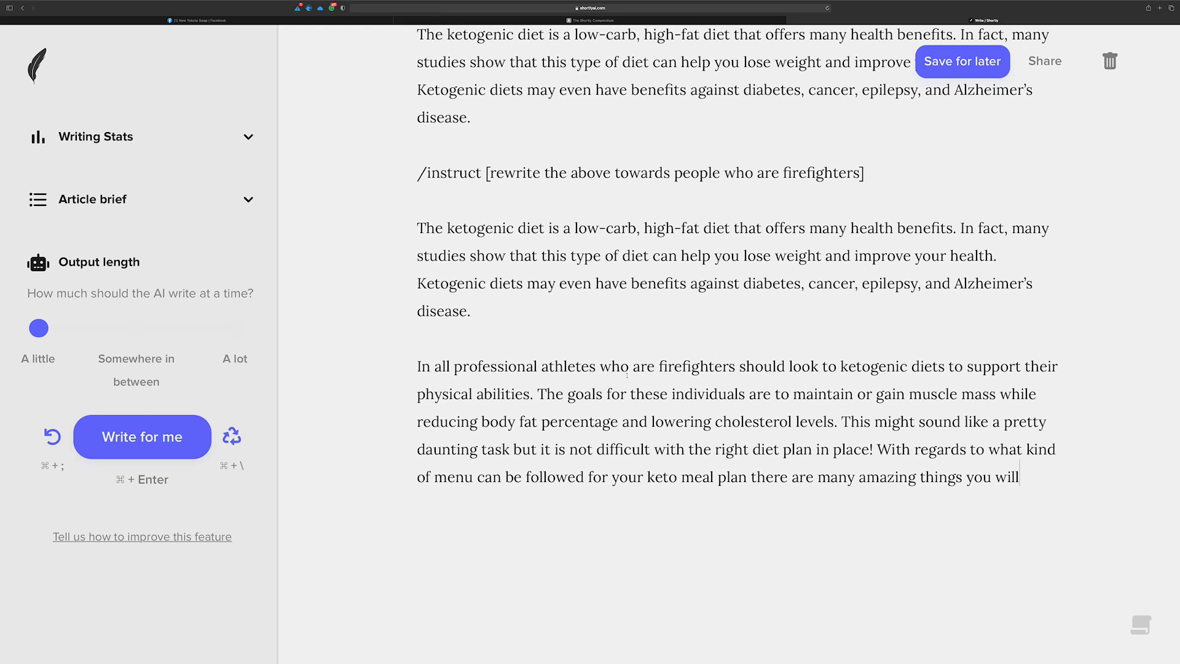
{"action": "scroll", "coordinate": [628, 375], "scroll_direction": "down", "scroll_amount": 1}
{"action": "scroll", "coordinate": [627, 376], "scroll_direction": "down", "scroll_amount": 2}
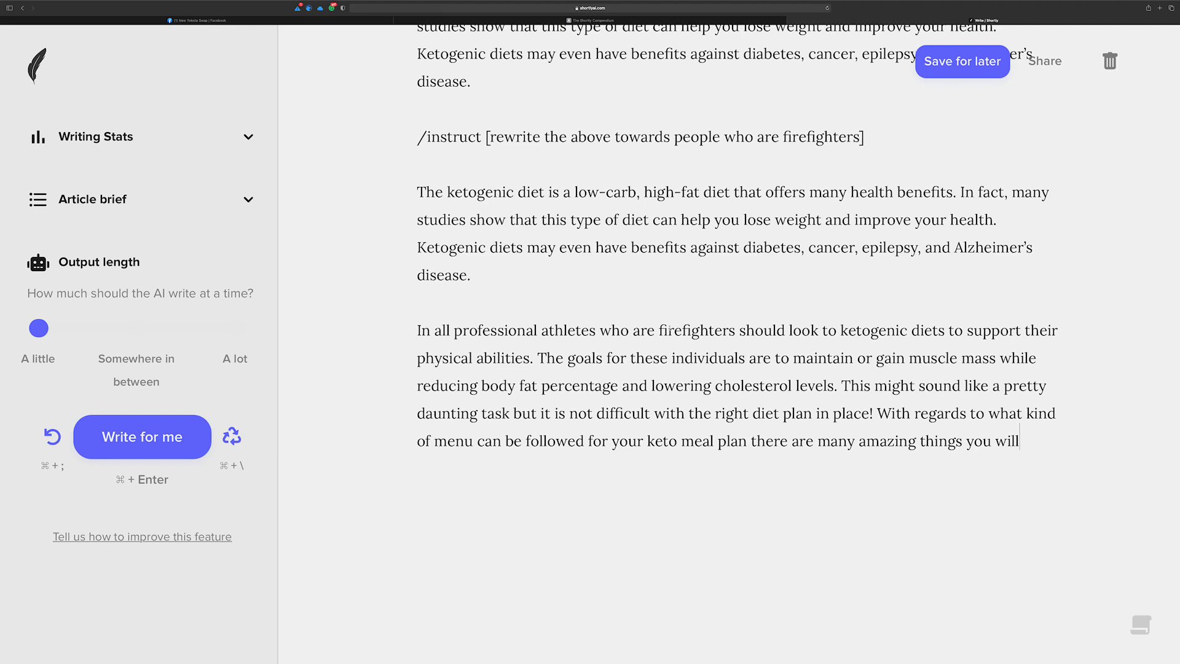
{"action": "left_click_drag", "start_coordinate": [664, 330], "coordinate": [417, 328]}
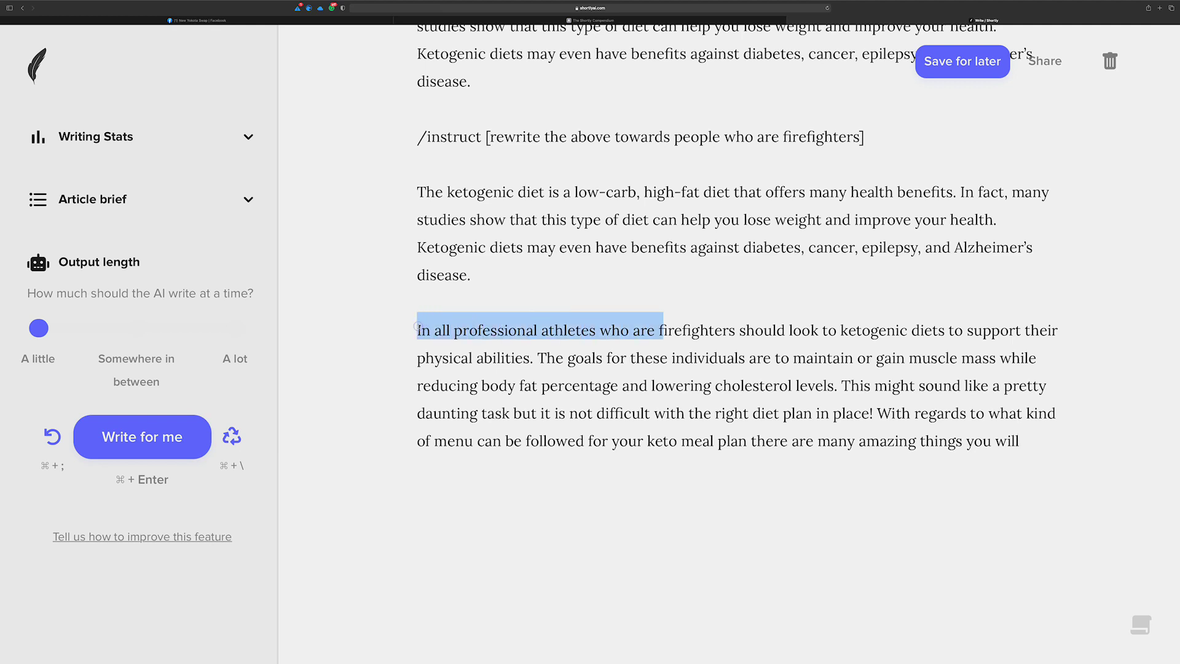
{"action": "type", "text": "F"}
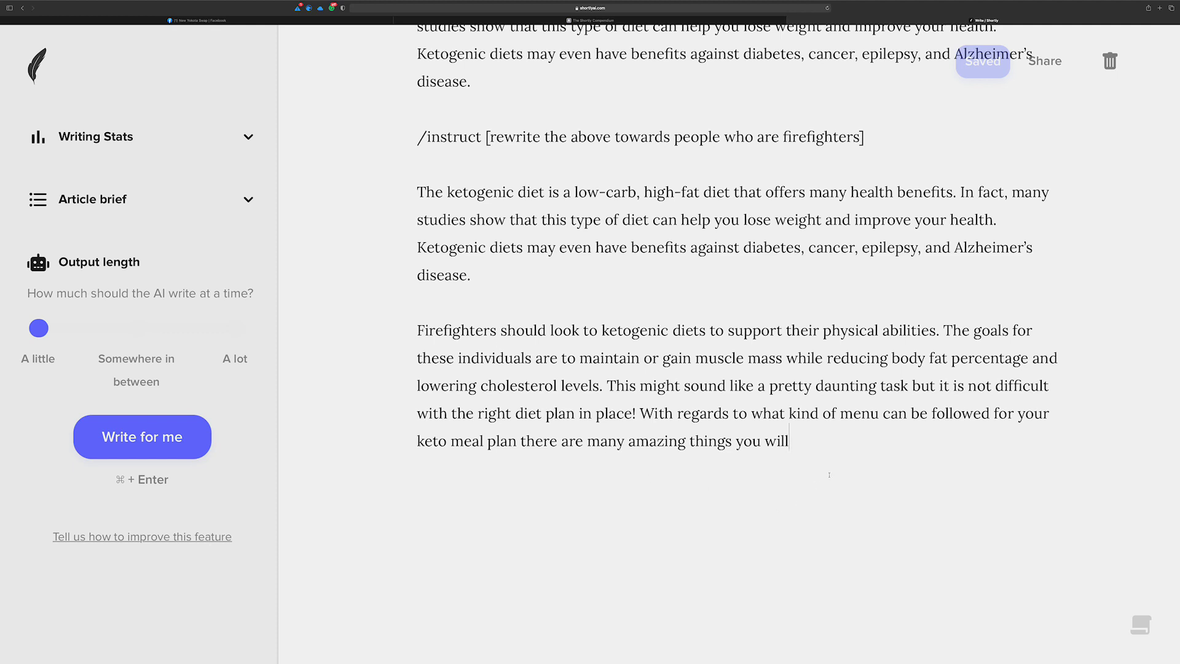
Delete both generated paragraphs below the instruct command
{"action": "left_click_drag", "start_coordinate": [829, 476], "coordinate": [427, 192]}
{"action": "key", "text": "BackSpace"}
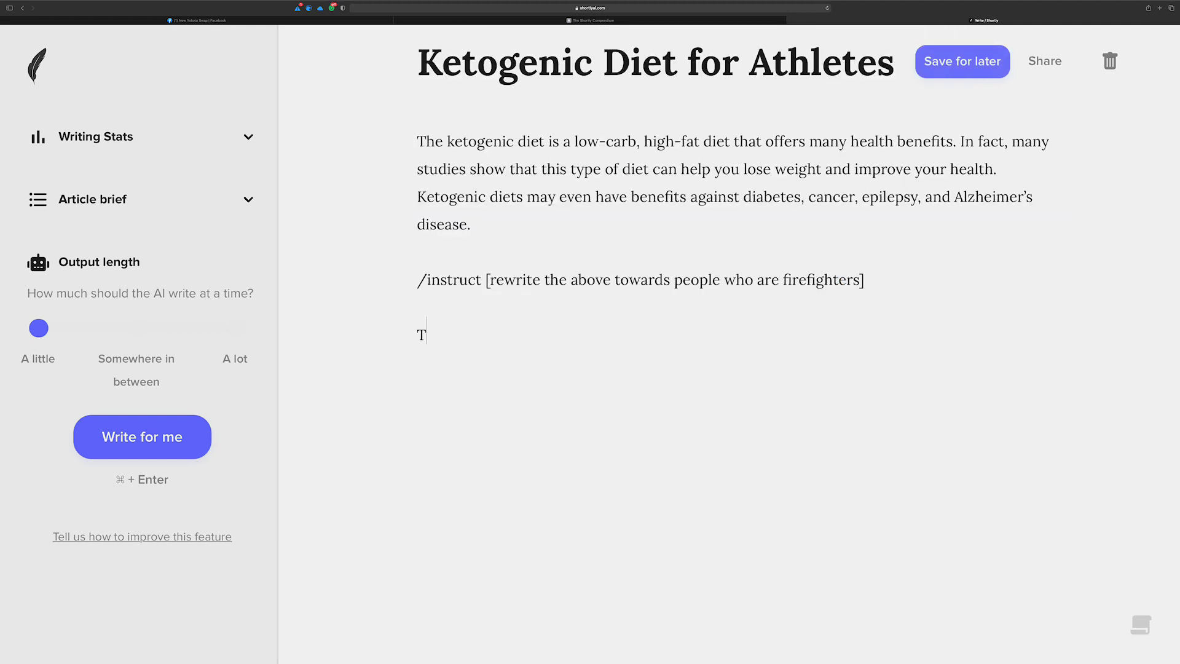
{"action": "key", "text": "BackSpace"}
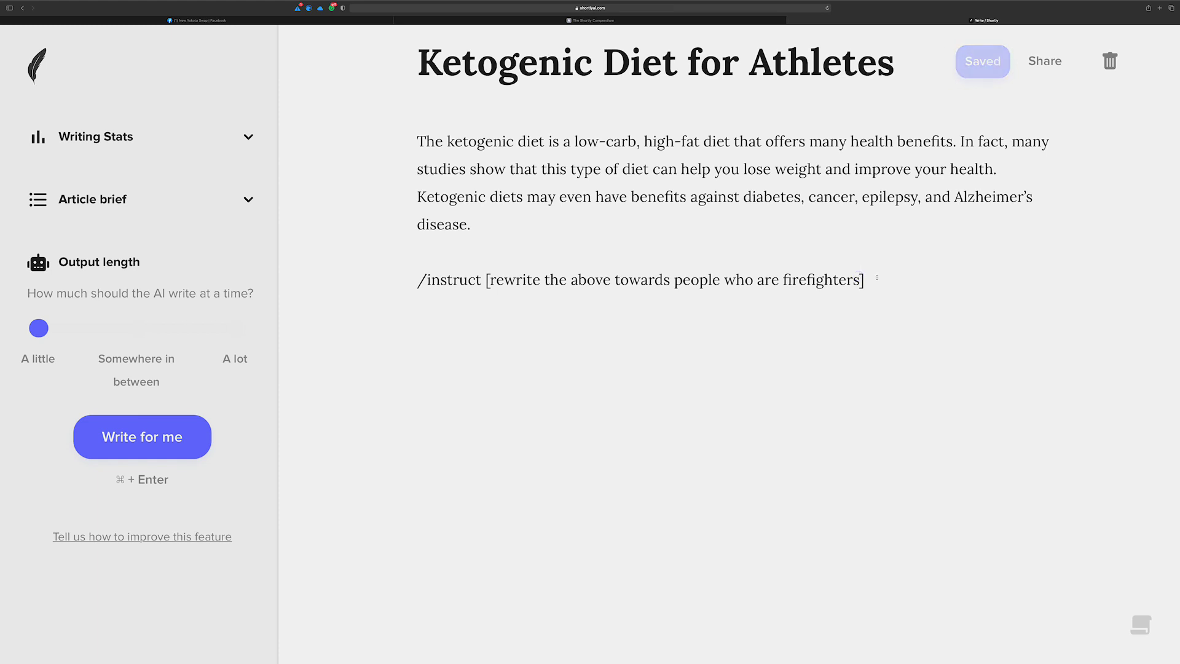
Extend the instruct command with "looking to improve their response time" after "firefighters" and generate the AI rewrite
{"action": "type", "text": "looking to"}
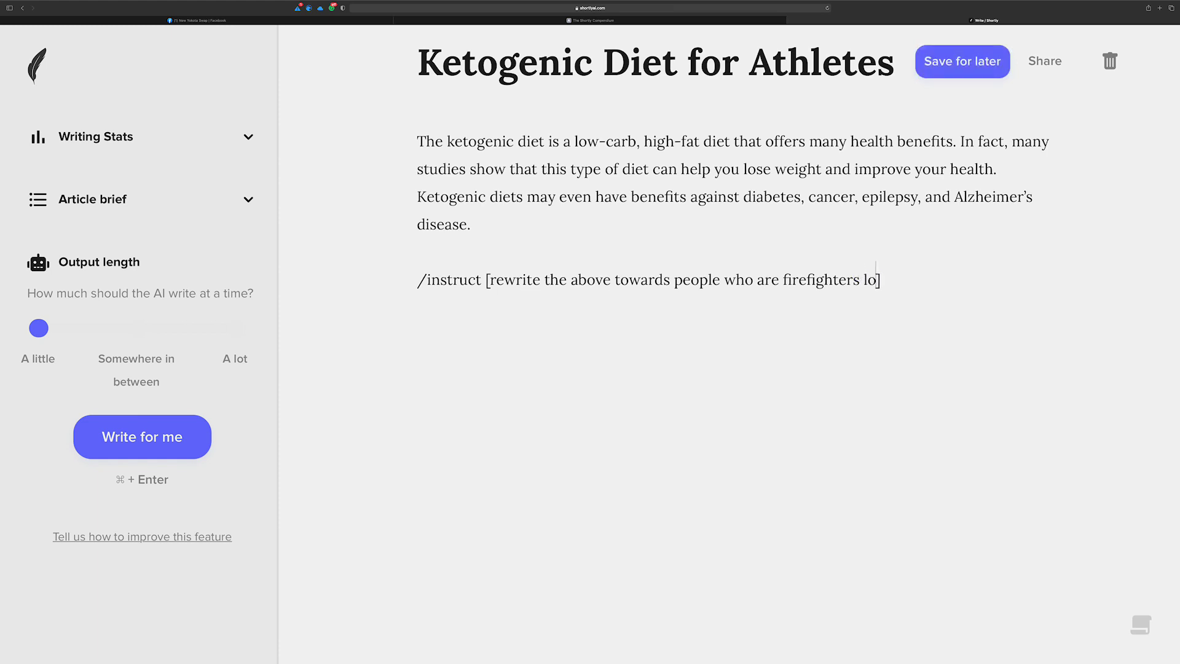
{"action": "type", "text": " improve their "}
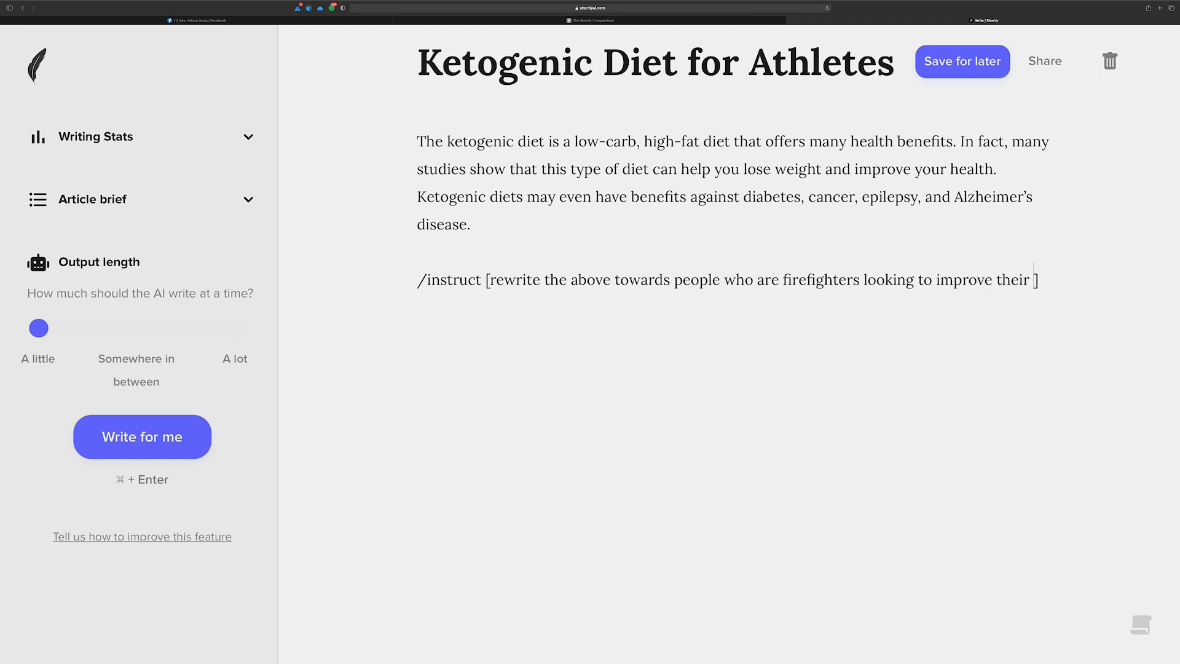
{"action": "type", "text": "response time"}
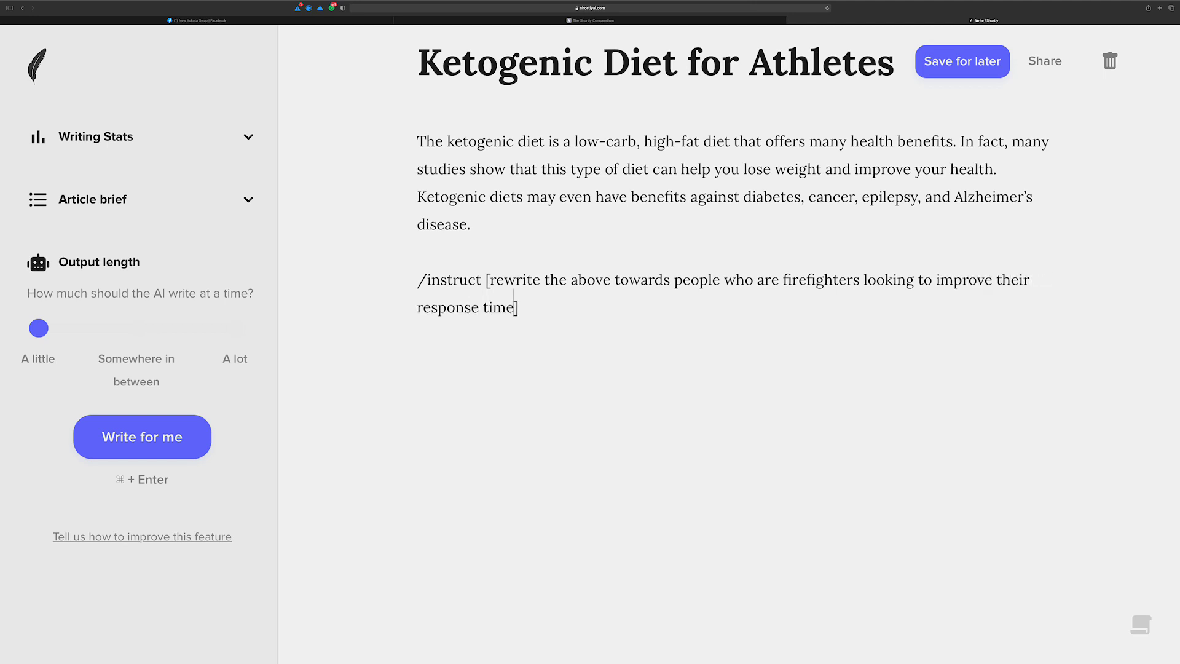
{"action": "left_click", "coordinate": [533, 304]}
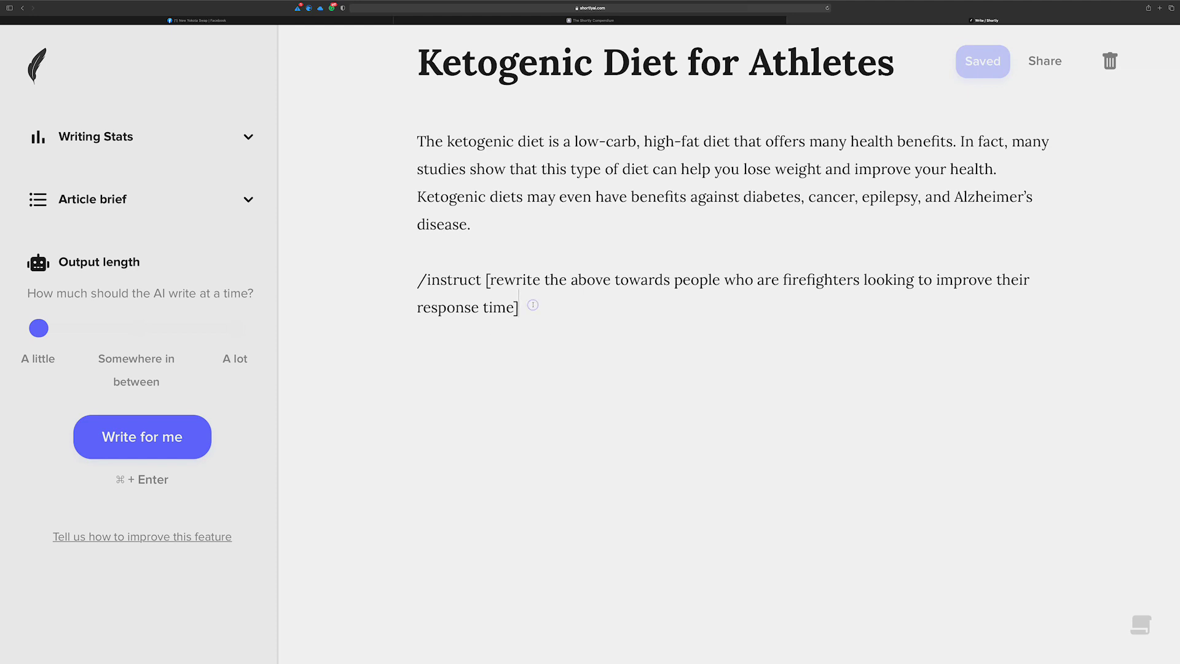
{"action": "key", "text": "super+Return"}
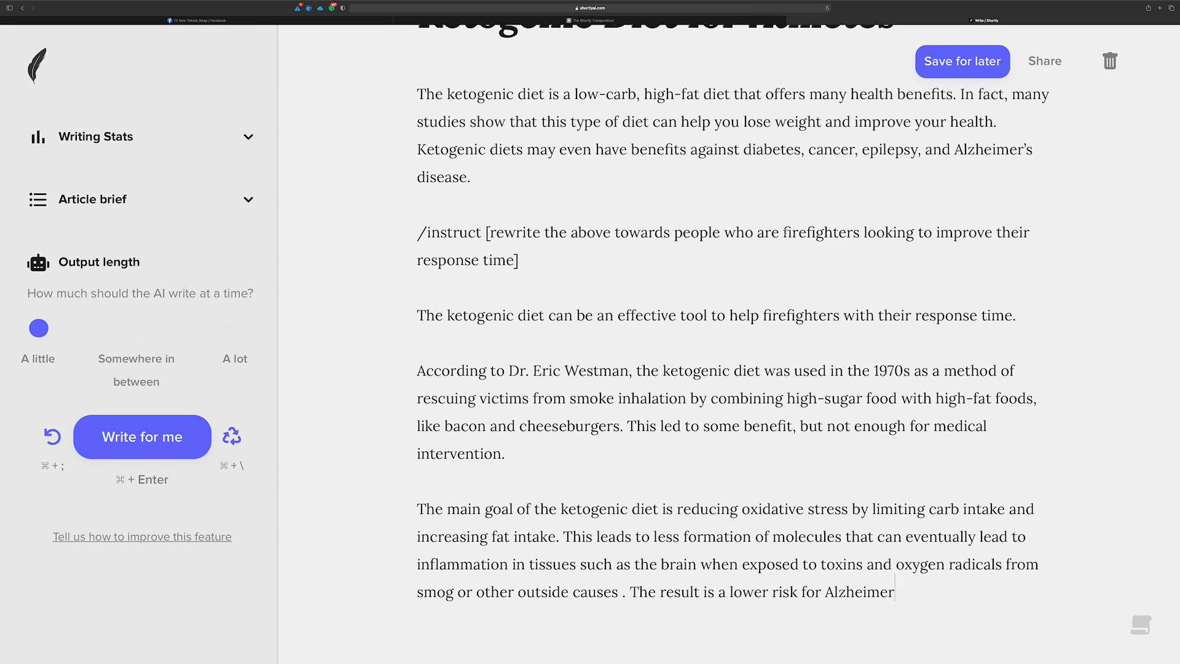
Replace "firefighters" with "people" in the instruct command, generate a new AI rewrite and review it
{"action": "left_click_drag", "start_coordinate": [784, 232], "coordinate": [861, 232]}
{"action": "type", "text": "people"}
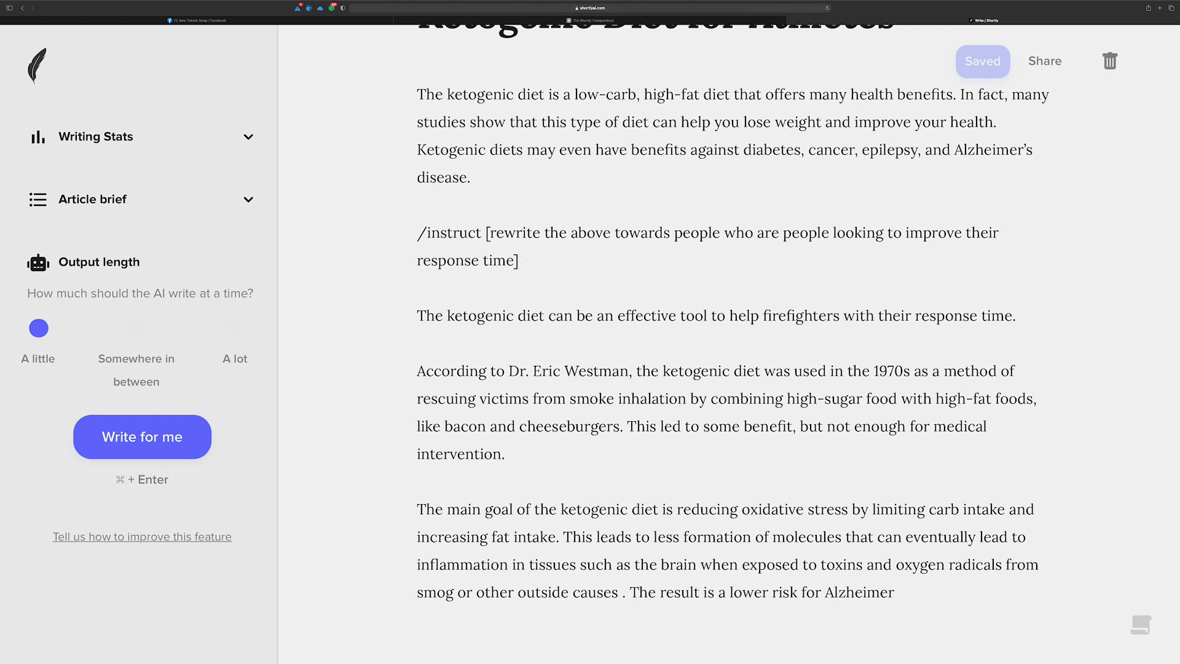
{"action": "key", "text": "super+Return"}
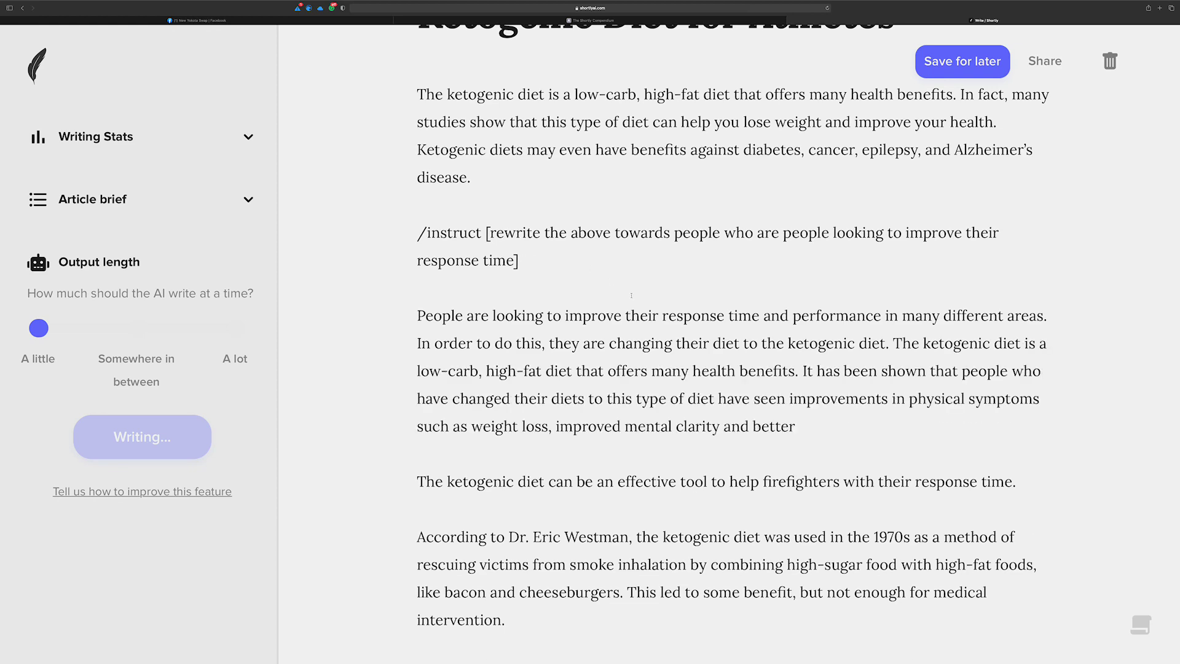
{"action": "scroll", "coordinate": [633, 302], "scroll_direction": "down", "scroll_amount": 3}
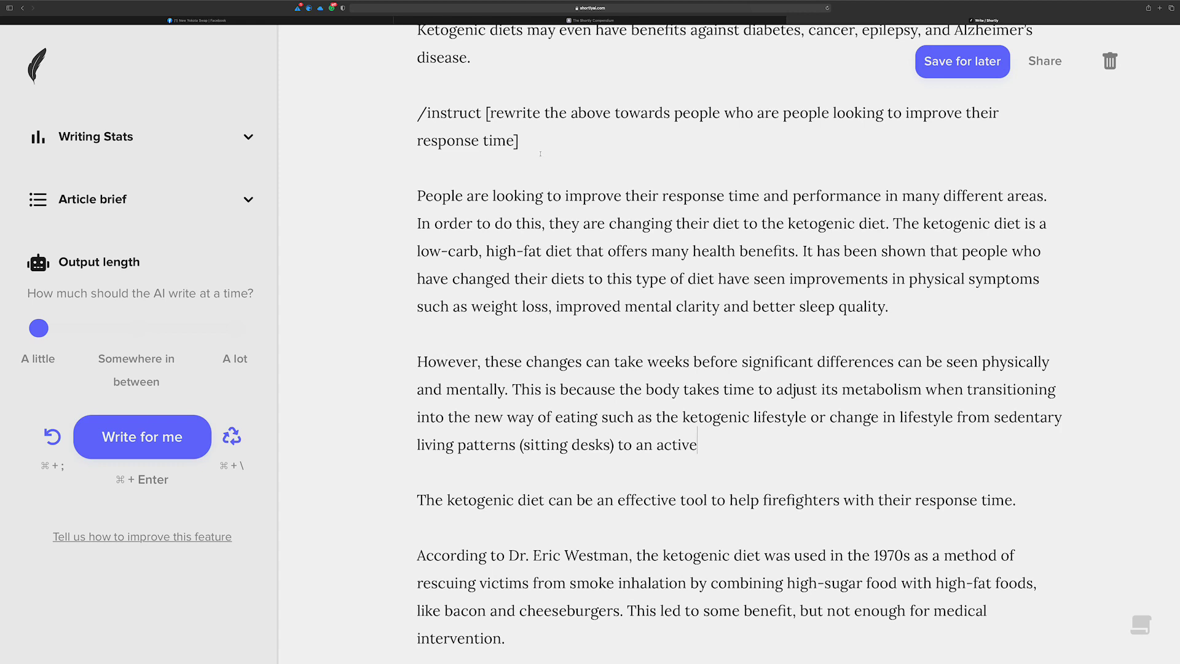
{"action": "left_click", "coordinate": [696, 441]}
{"action": "scroll", "coordinate": [432, 161], "scroll_direction": "up", "scroll_amount": 2}
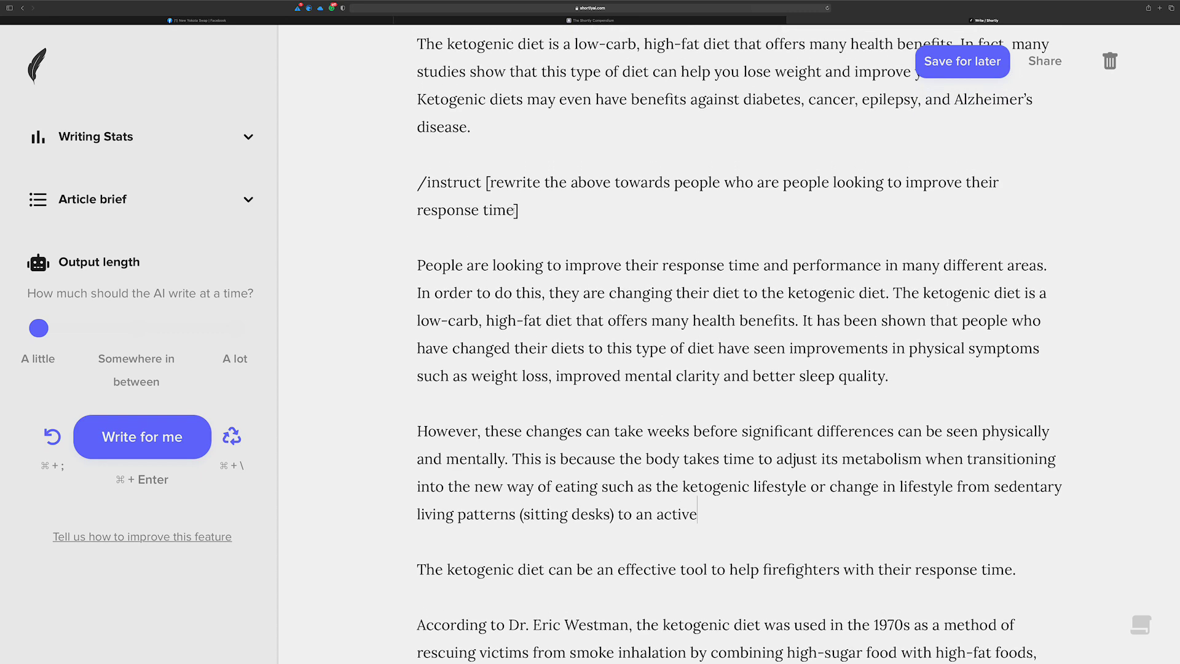
Delete all generated text below the instruct command, including the leftover firefighter rewrite
{"action": "left_click_drag", "start_coordinate": [514, 210], "coordinate": [745, 179]}
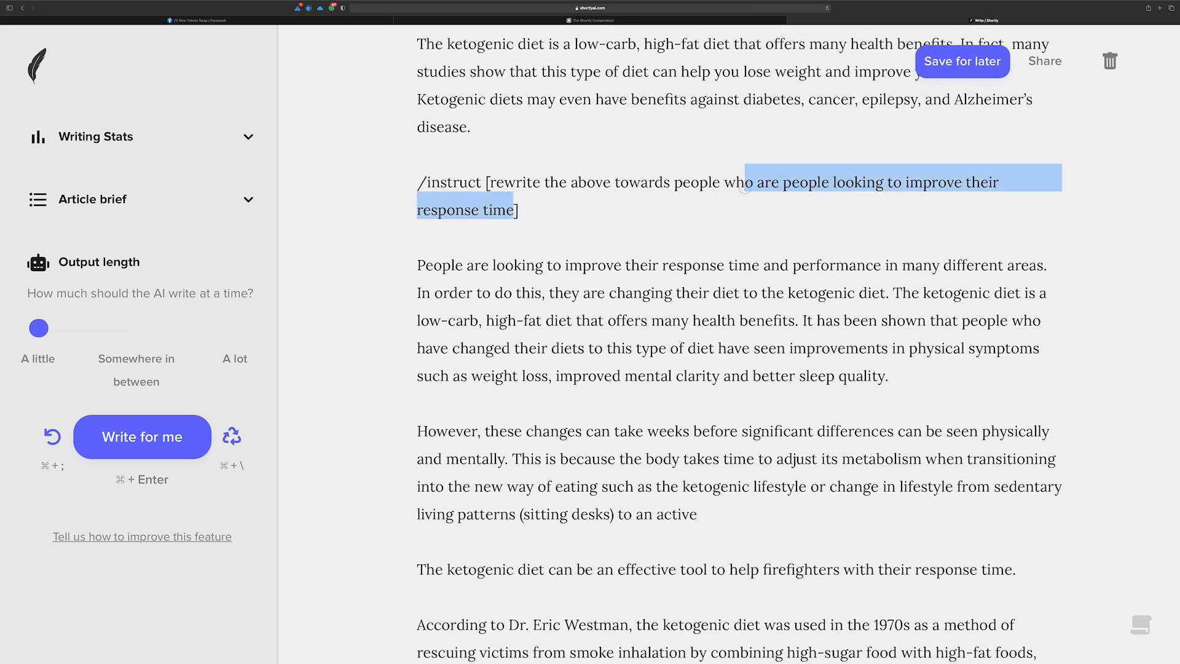
{"action": "scroll", "coordinate": [653, 244], "scroll_direction": "up", "scroll_amount": 3}
{"action": "scroll", "coordinate": [654, 244], "scroll_direction": "up", "scroll_amount": 1}
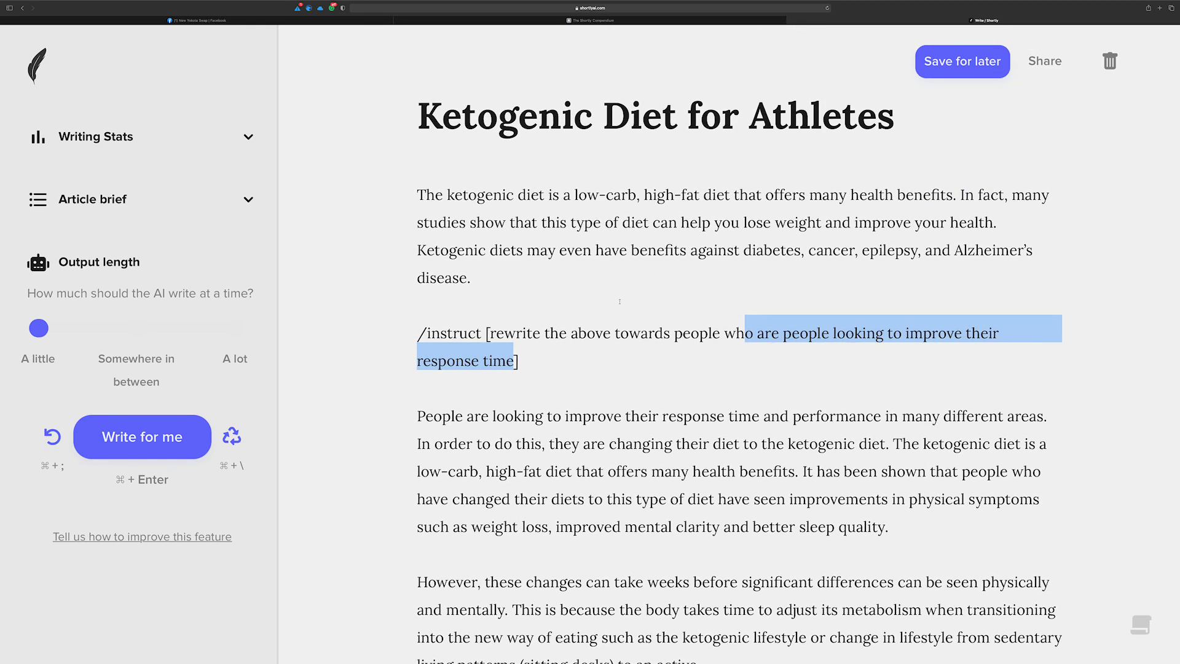
{"action": "left_click_drag", "start_coordinate": [417, 406], "coordinate": [873, 658]}
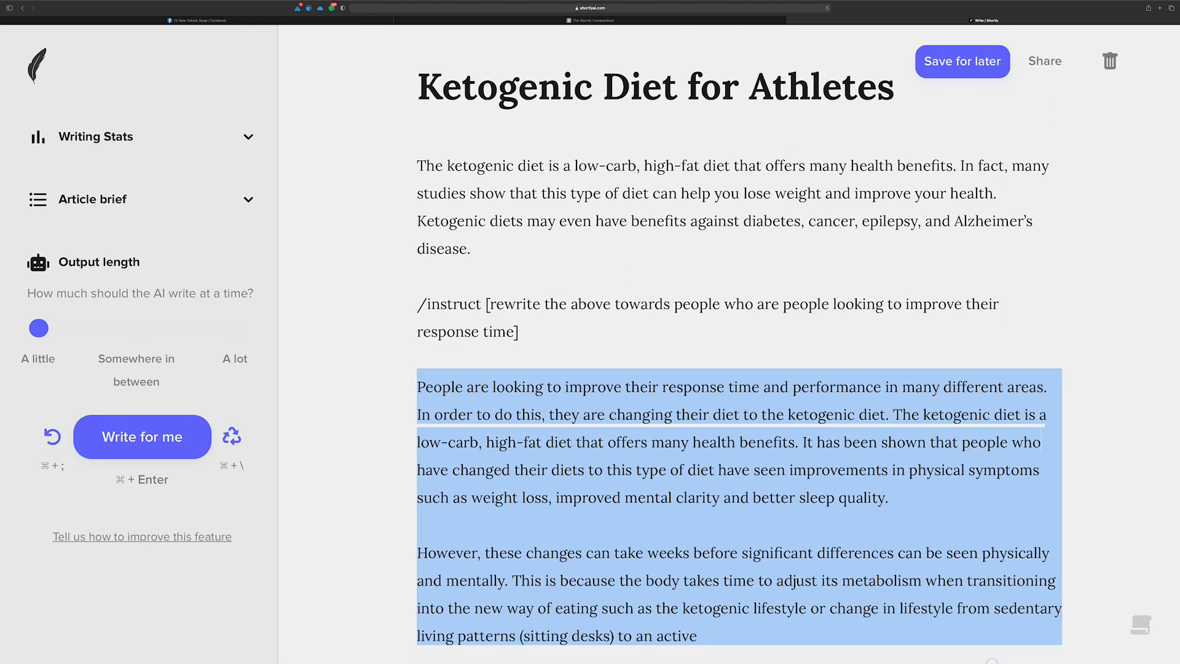
{"action": "key", "text": "BackSpace"}
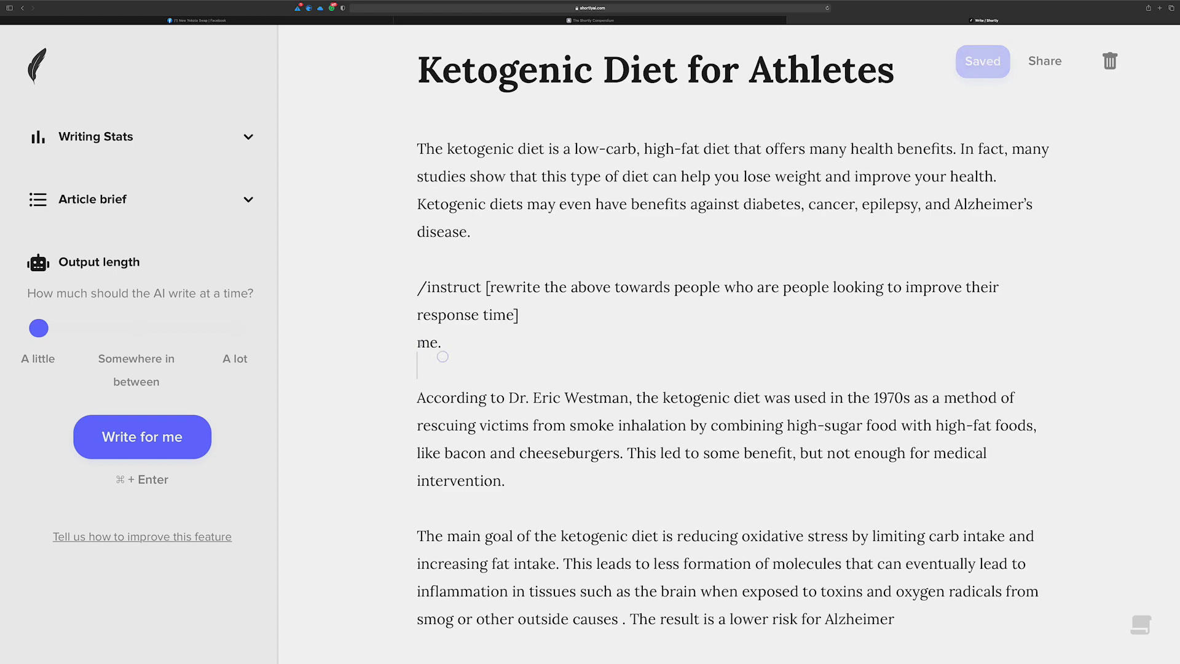
{"action": "left_click_drag", "start_coordinate": [418, 343], "coordinate": [886, 629]}
{"action": "key", "text": "BackSpace"}
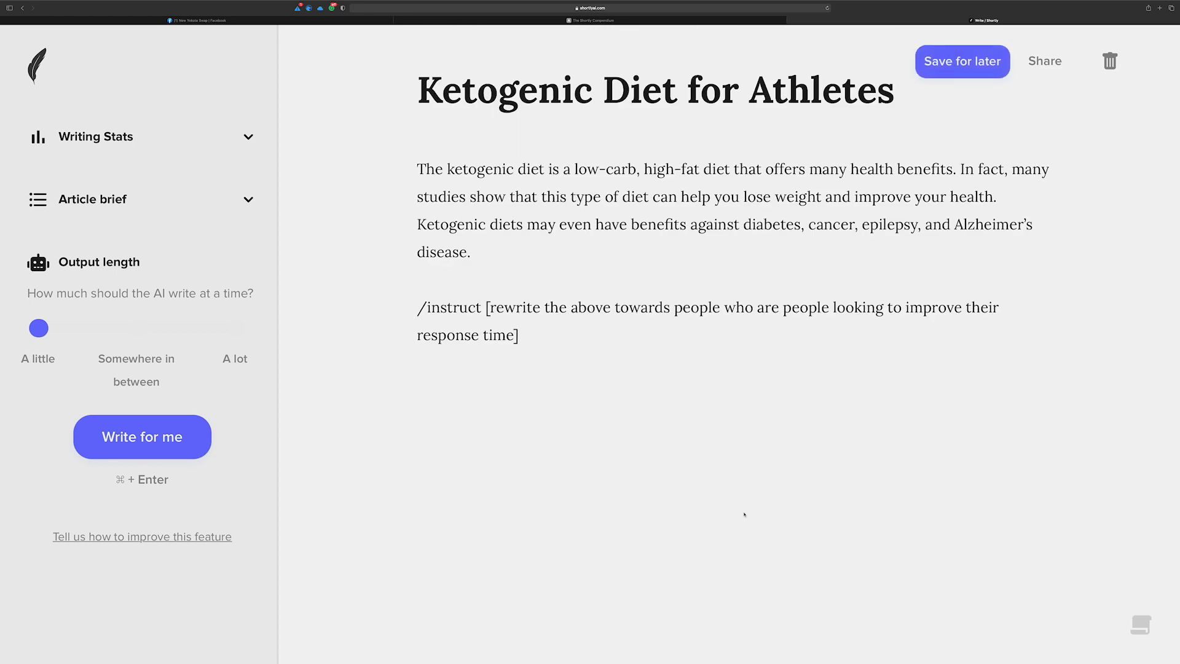
{"action": "scroll", "coordinate": [726, 501], "scroll_direction": "up", "scroll_amount": 2}
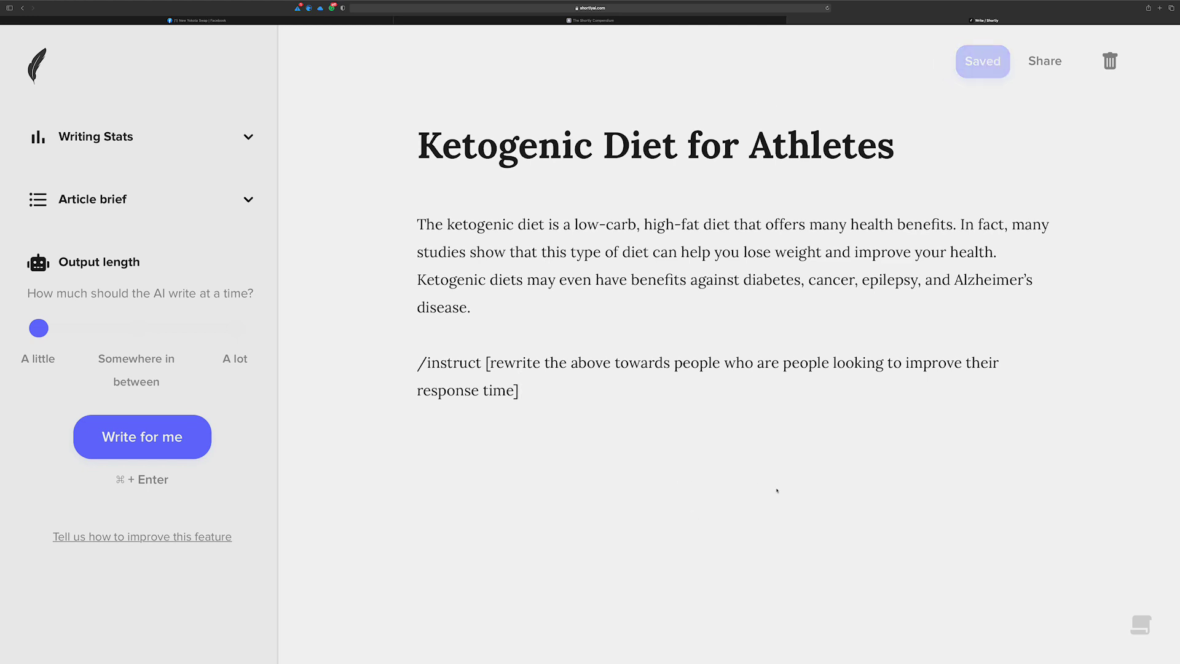
{"action": "left_click_drag", "start_coordinate": [515, 391], "coordinate": [834, 362]}
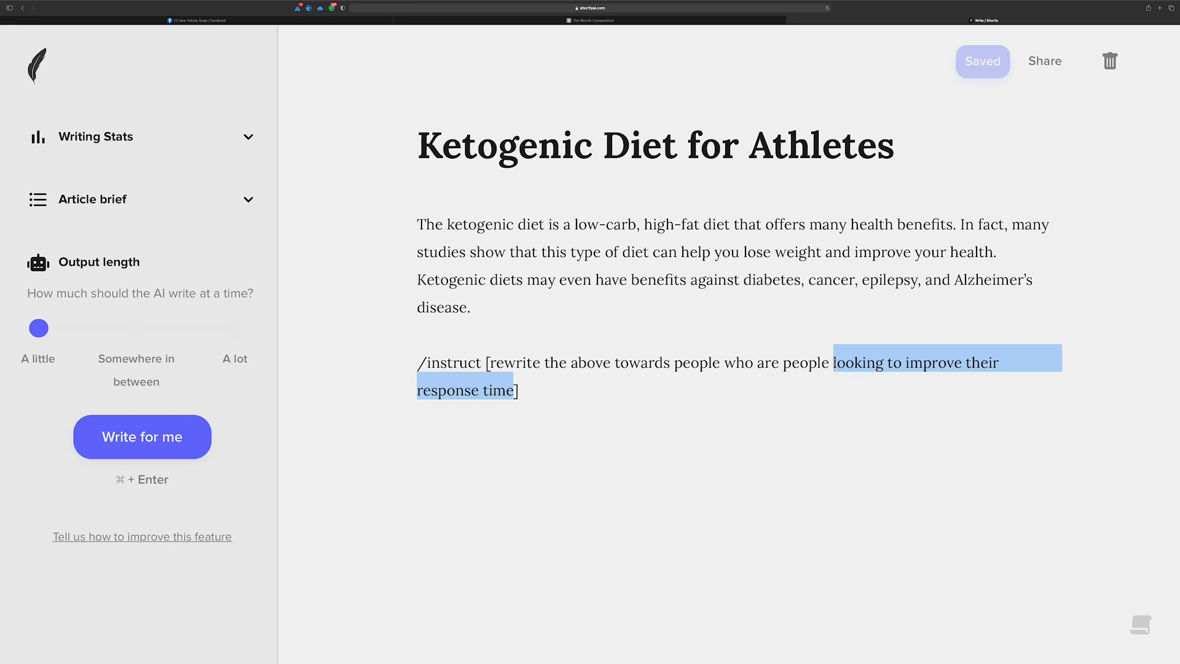
{"action": "left_click_drag", "start_coordinate": [498, 302], "coordinate": [370, 223]}
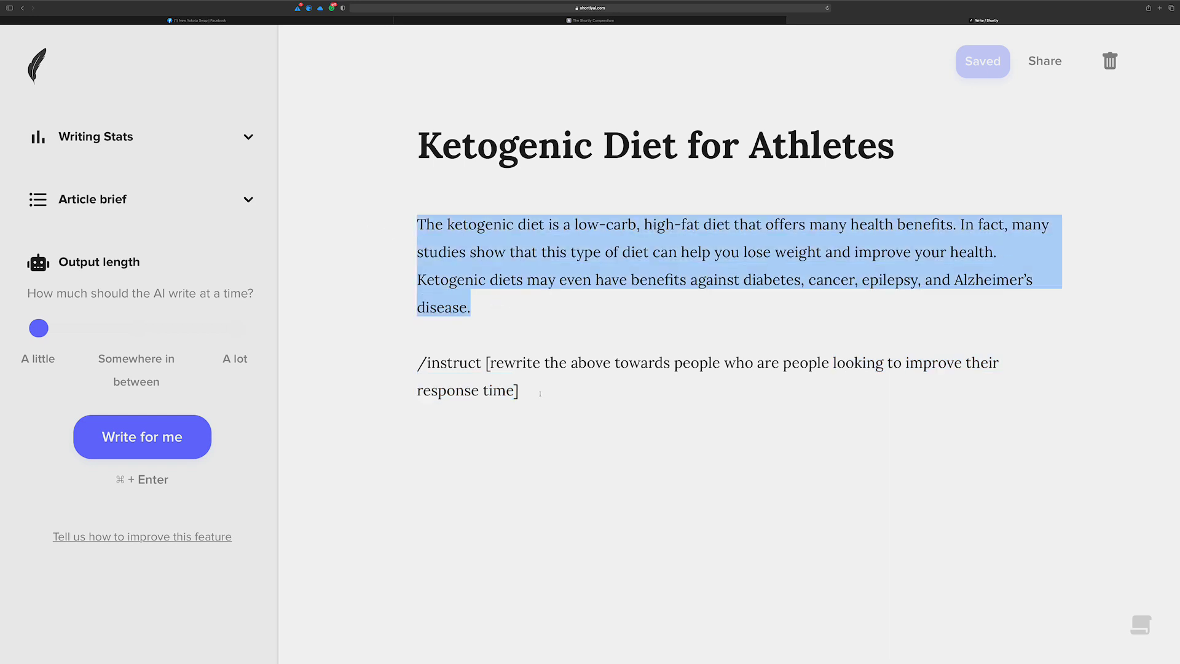
{"action": "left_click_drag", "start_coordinate": [535, 394], "coordinate": [388, 356]}
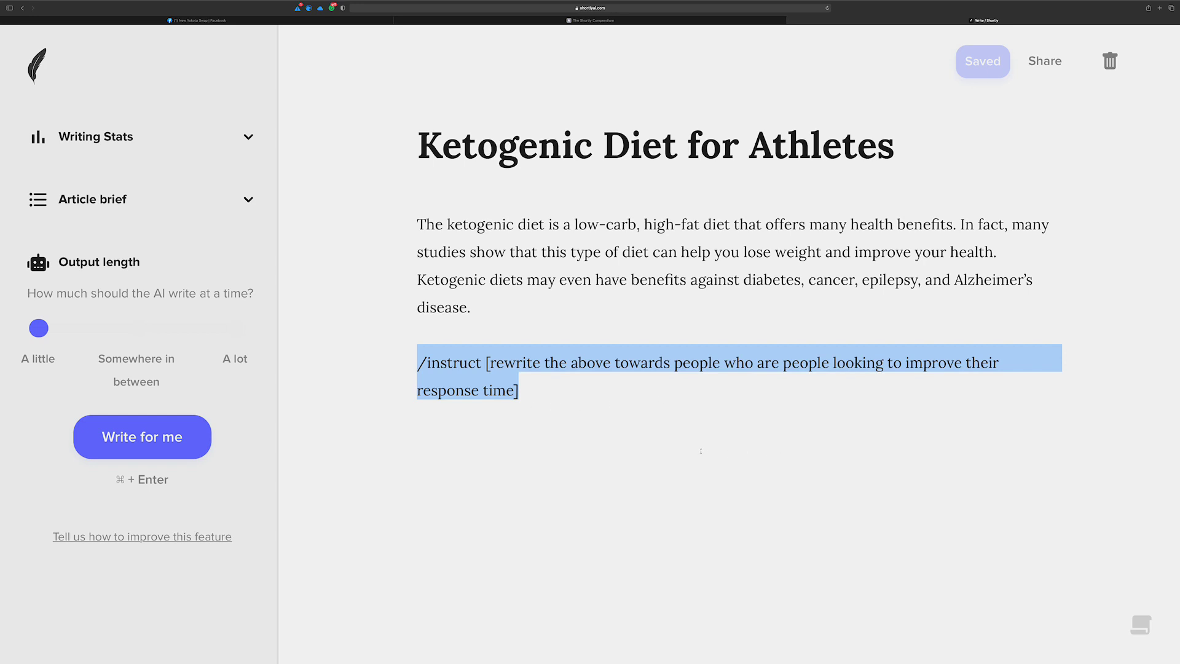
{"action": "left_click", "coordinate": [555, 388]}
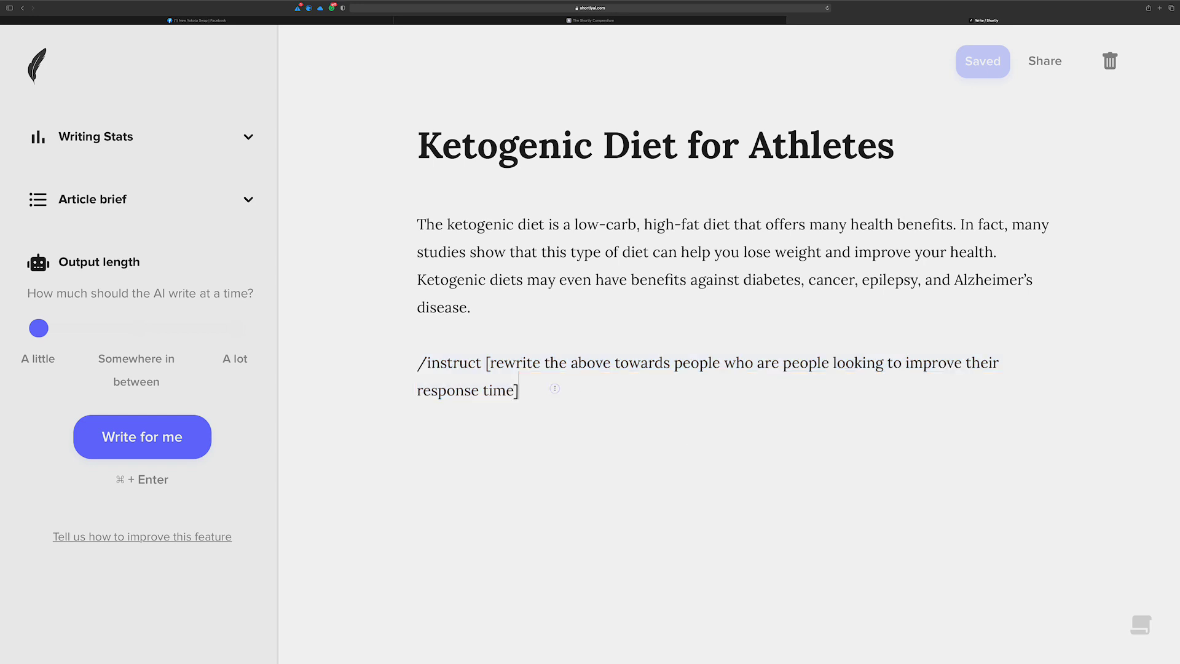